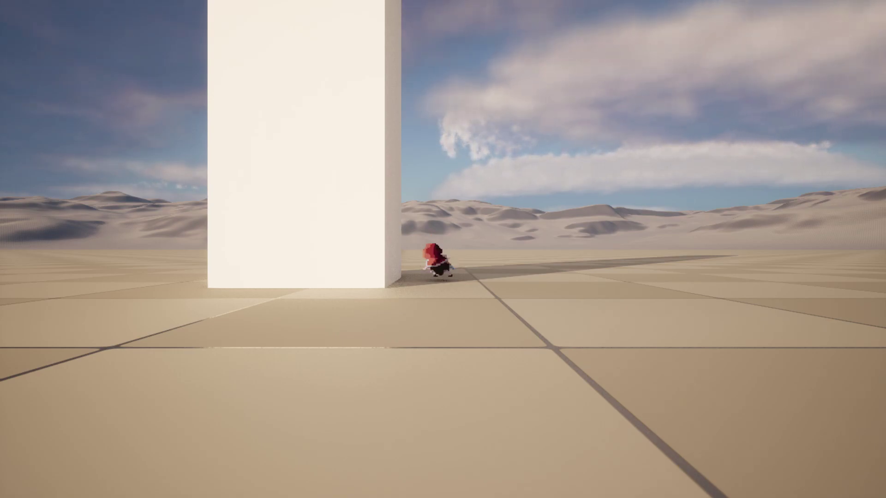
key(j)
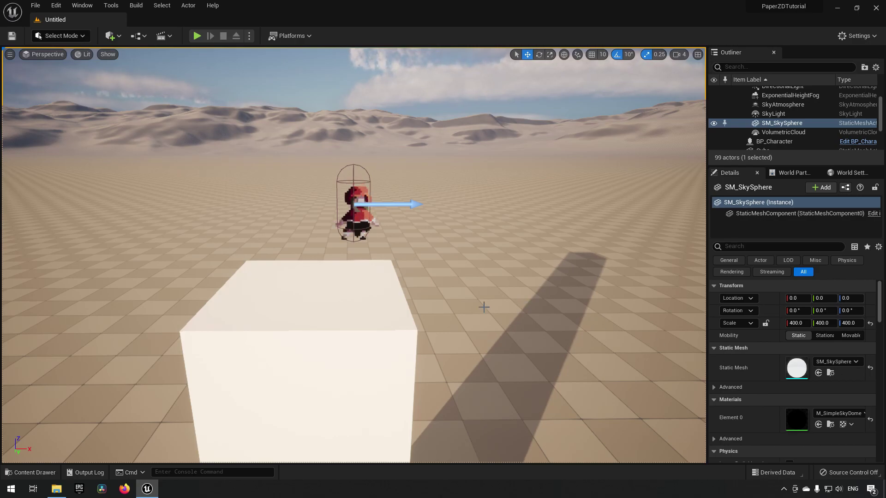
Step: Open the AS_JumpUpward sequence in the AnimationSource asset, and pause its preview between frames 0 and 1
key(ctrl+space)
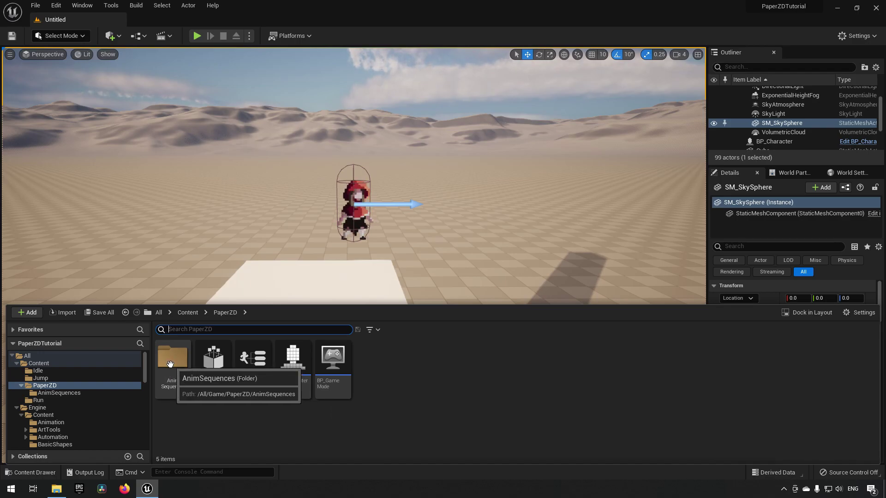
double_click(213, 364)
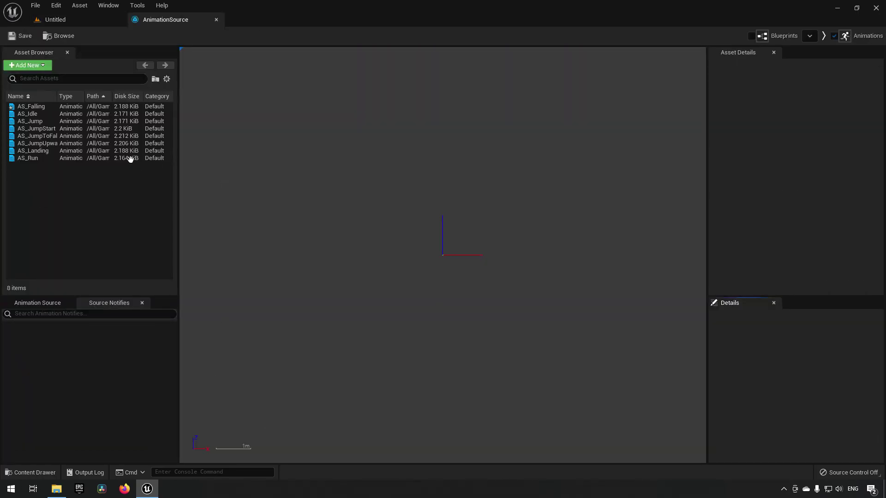
click(45, 143)
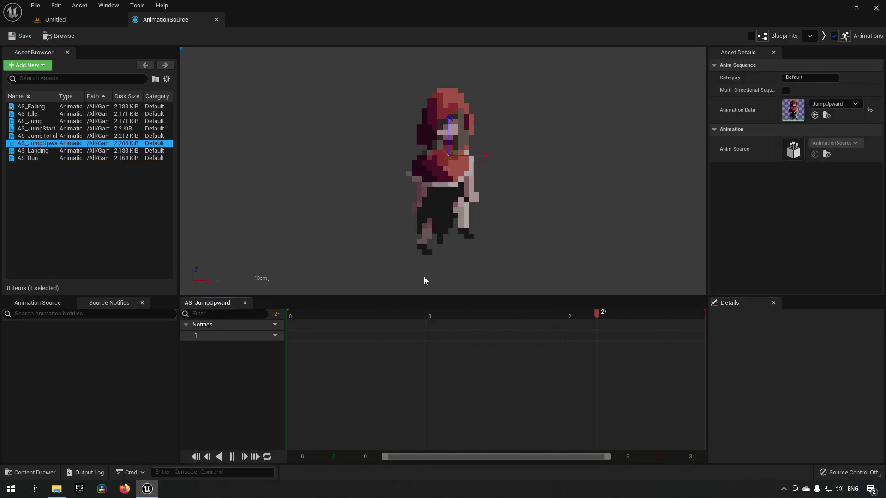
click(233, 458)
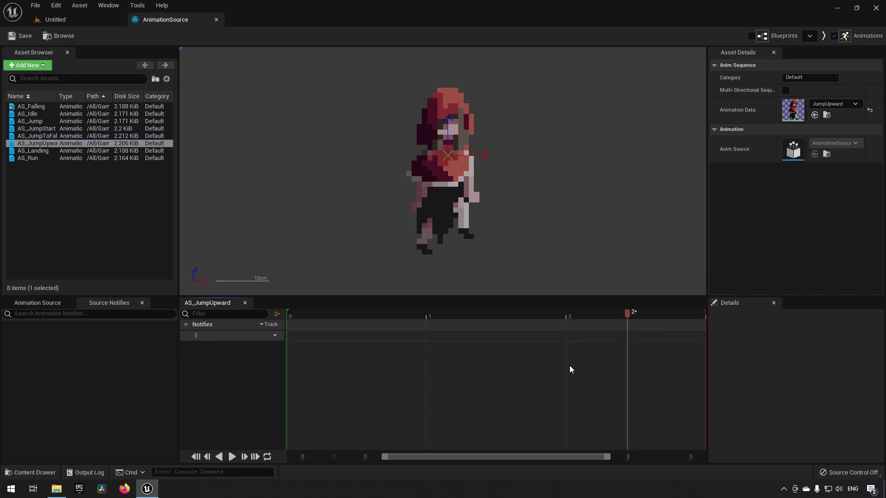
drag(627, 312, 332, 321)
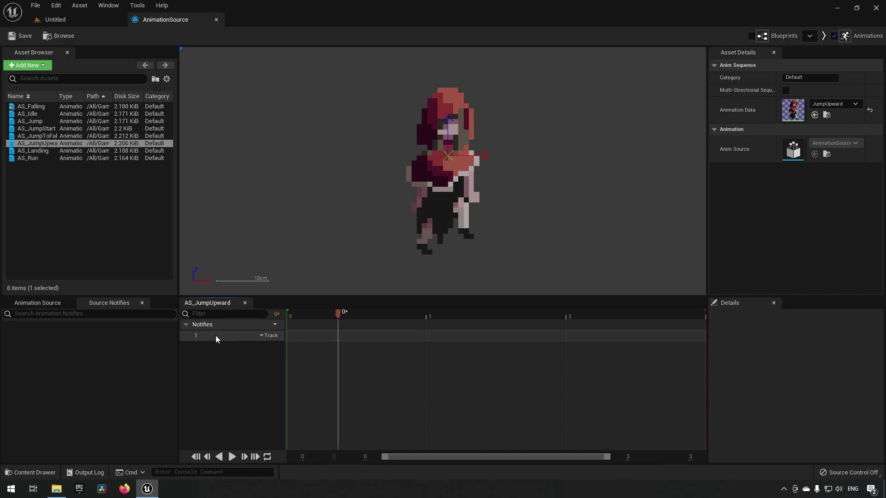
Step: Insert an extra notify track above track 1 in AS_JumpUpward, and remove it again
click(270, 336)
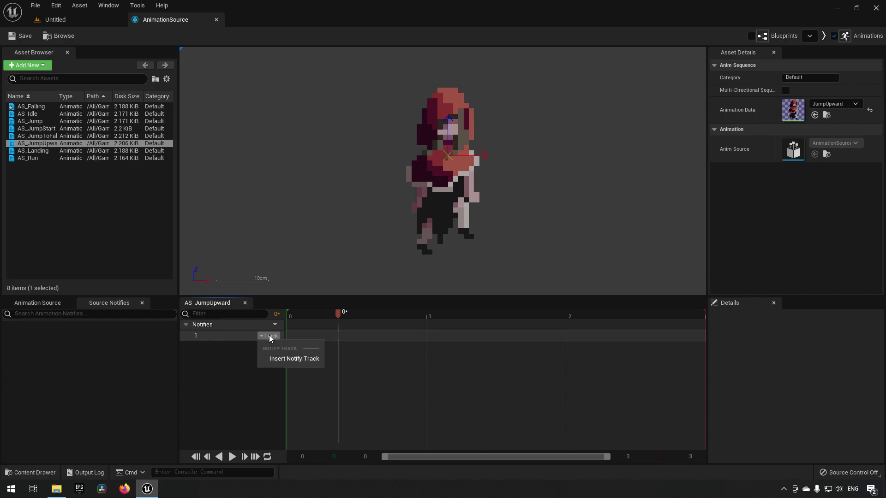
click(281, 359)
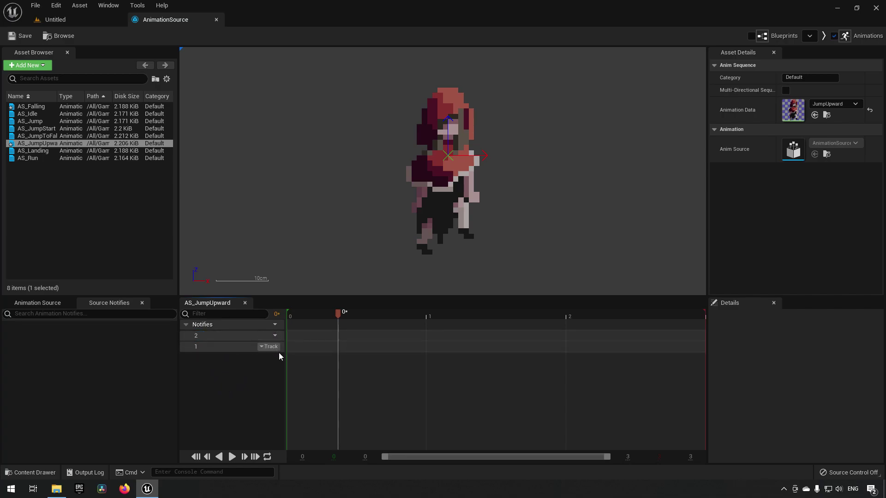
click(270, 335)
click(282, 369)
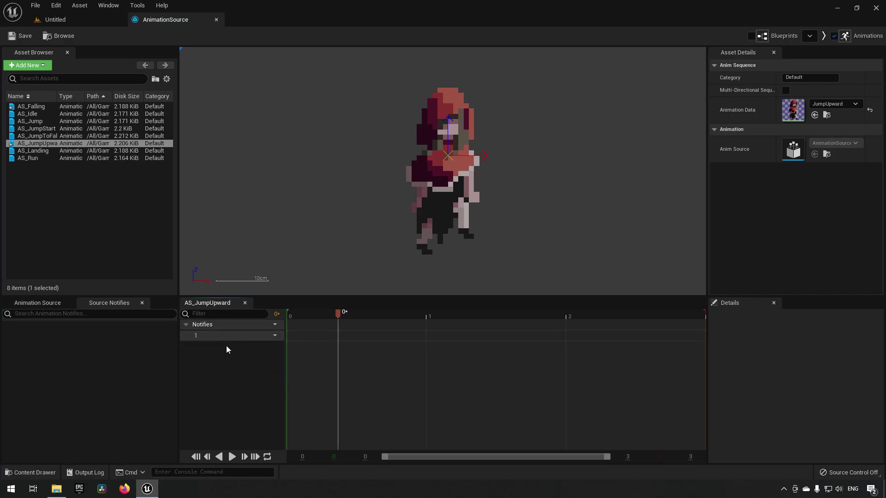
Step: Add a Play Particle Effect notify on track 1 shortly after frame 0, and align the playhead with it
right_click(311, 340)
mouse_move(344, 365)
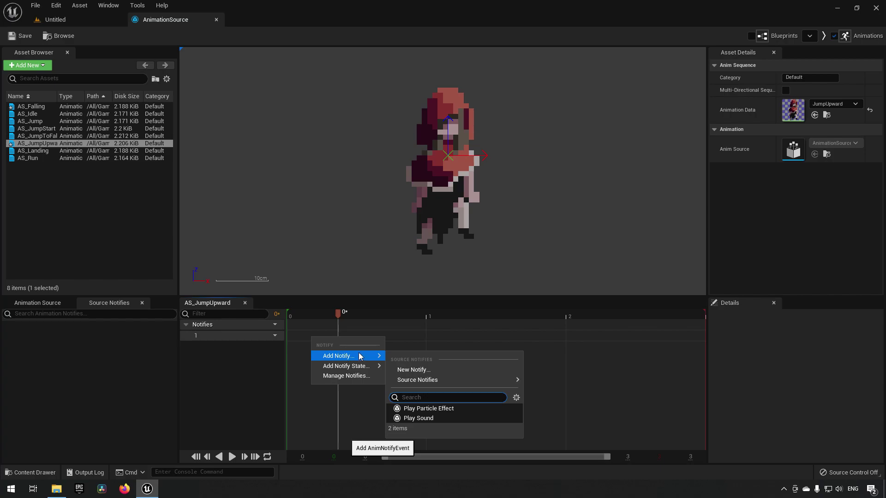
click(442, 409)
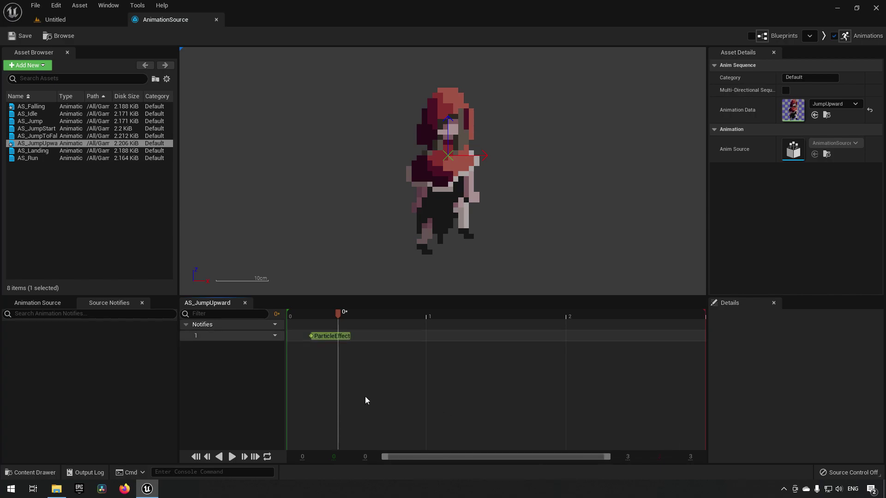
click(328, 337)
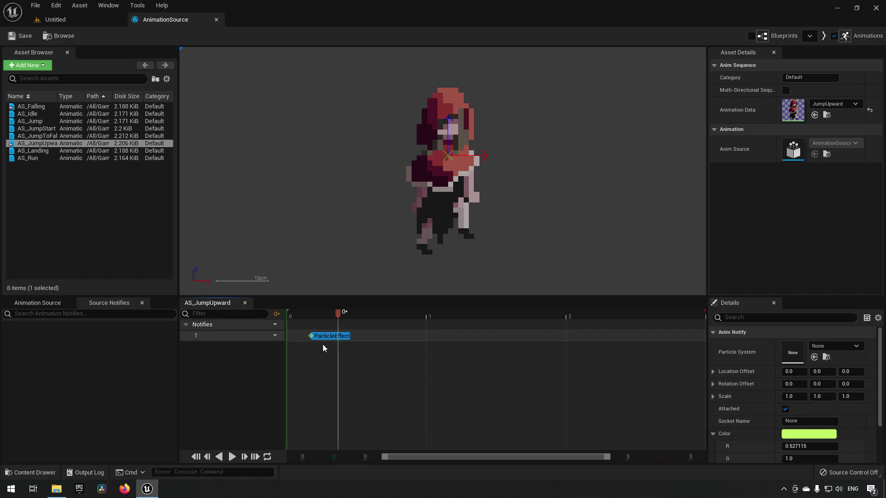
mouse_move(325, 314)
mouse_down()
mouse_move(621, 318)
mouse_move(314, 318)
mouse_up()
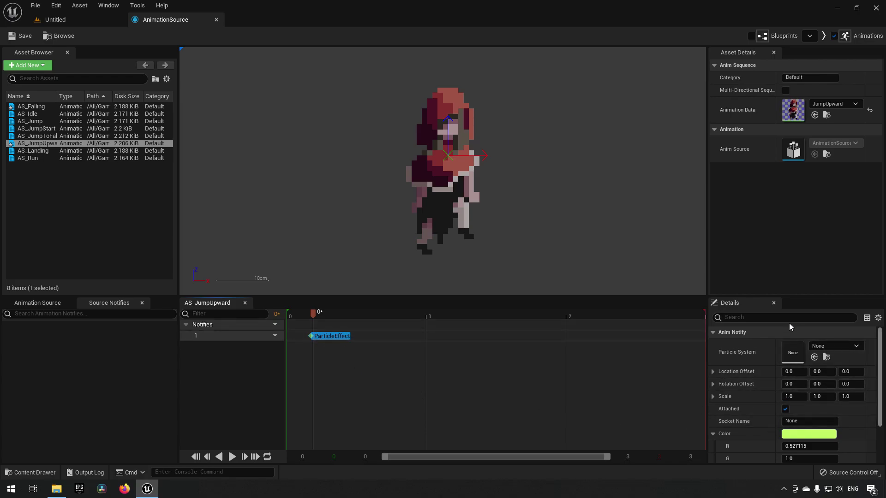
Step: Save the pending items and assign TutorialParticleSystem as the notify's particle system
scroll(756, 396, down, 3)
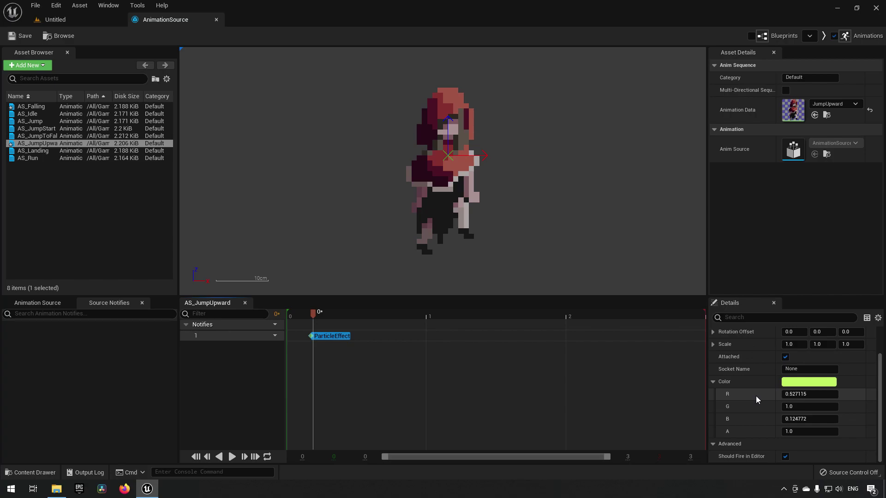
scroll(756, 395, up, 3)
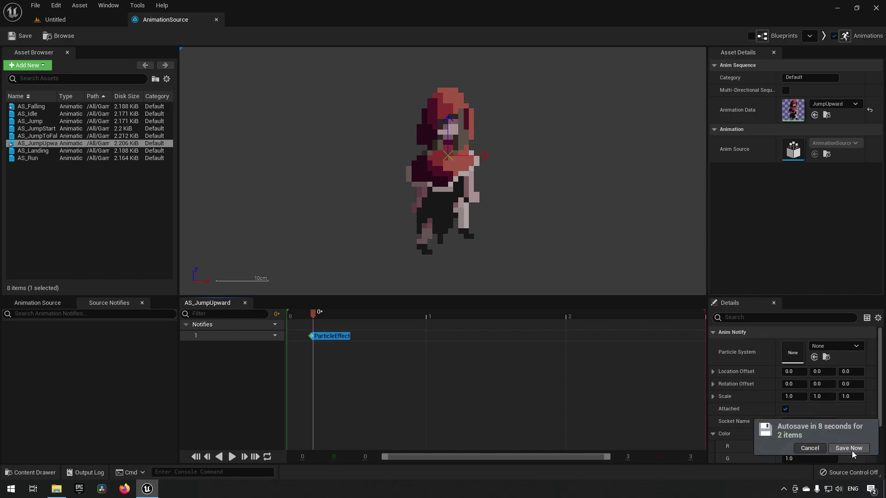
click(852, 449)
click(834, 346)
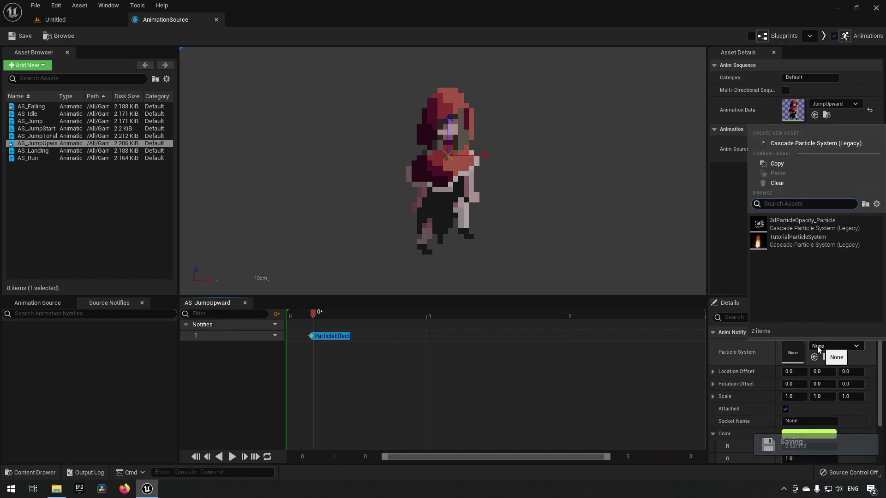
click(792, 239)
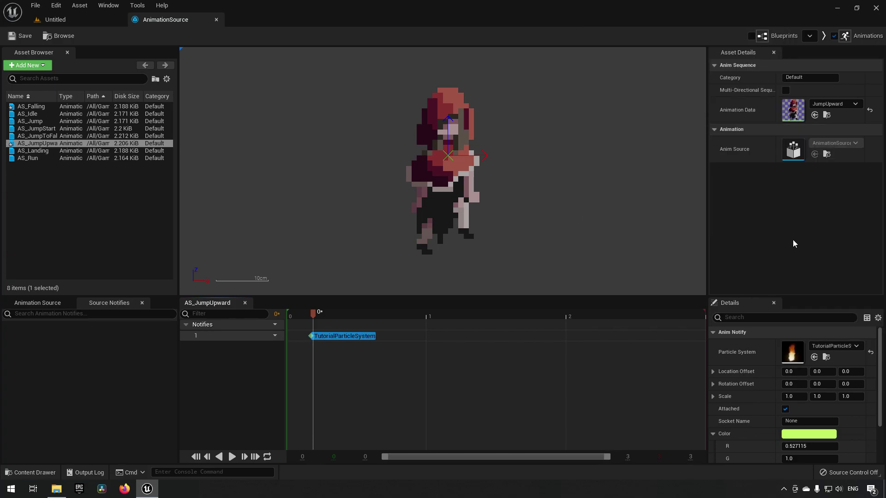
Step: Copy TutorialParticleSystem from the engine's TutorialAssets folder into the project's PaperZD folder
click(826, 358)
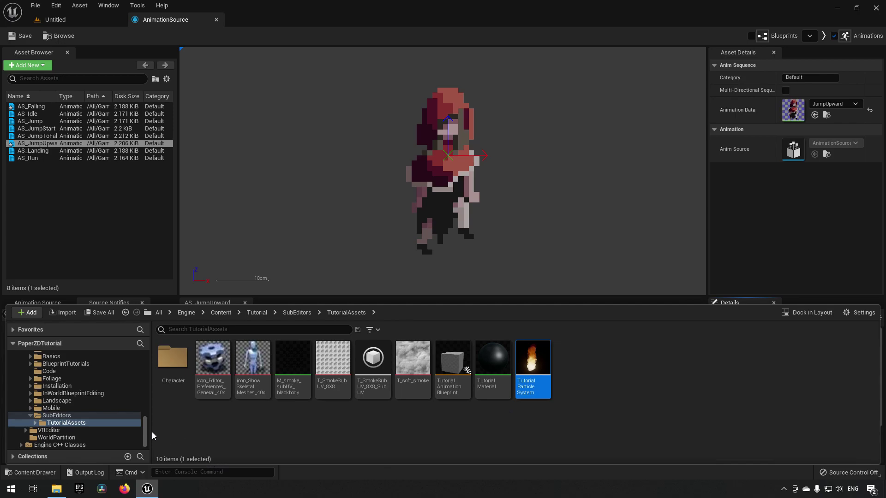
scroll(145, 437, up, 10)
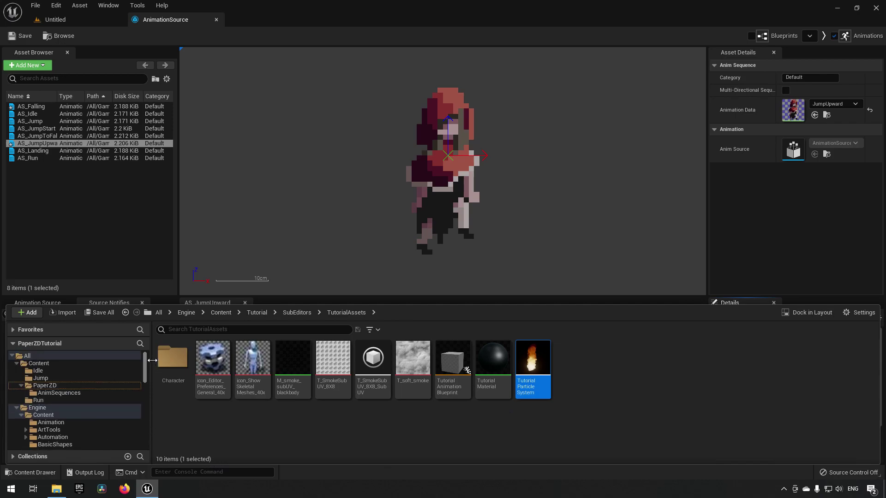
drag(533, 362, 47, 388)
click(85, 414)
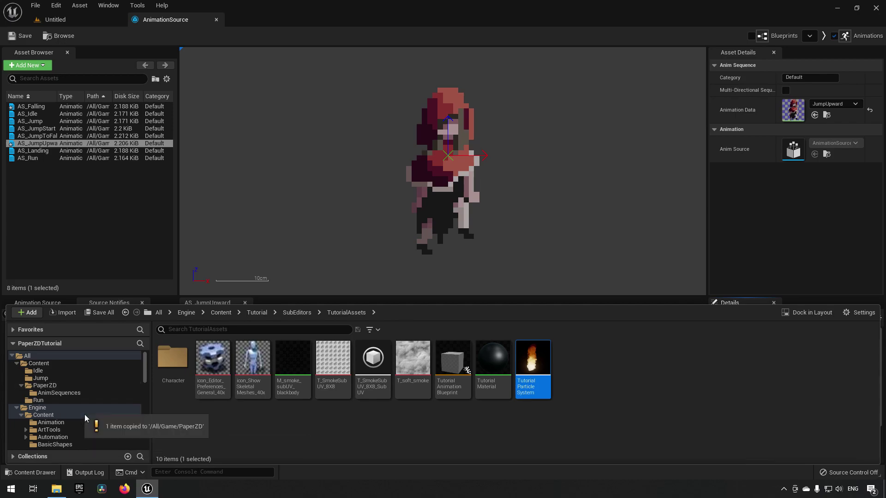
click(55, 385)
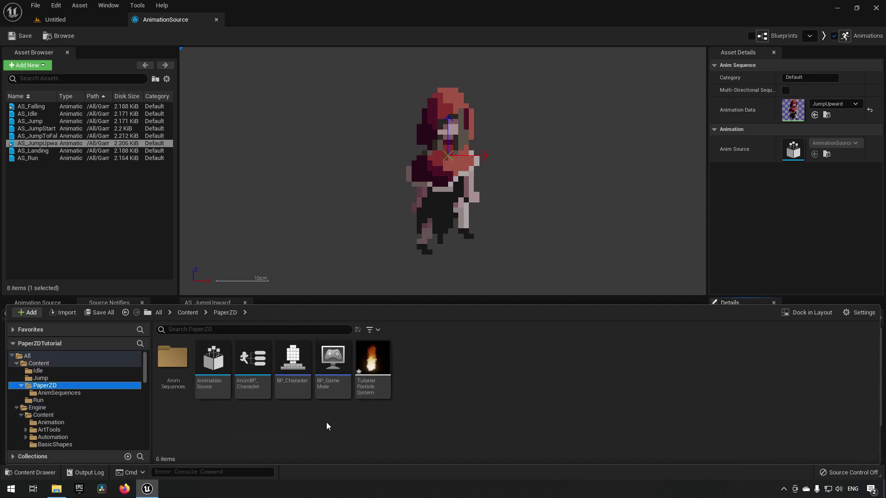
click(386, 360)
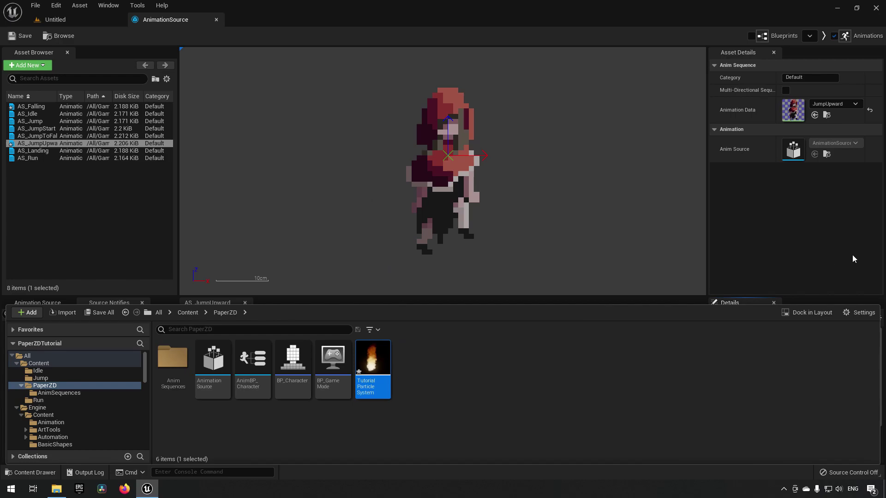
click(821, 233)
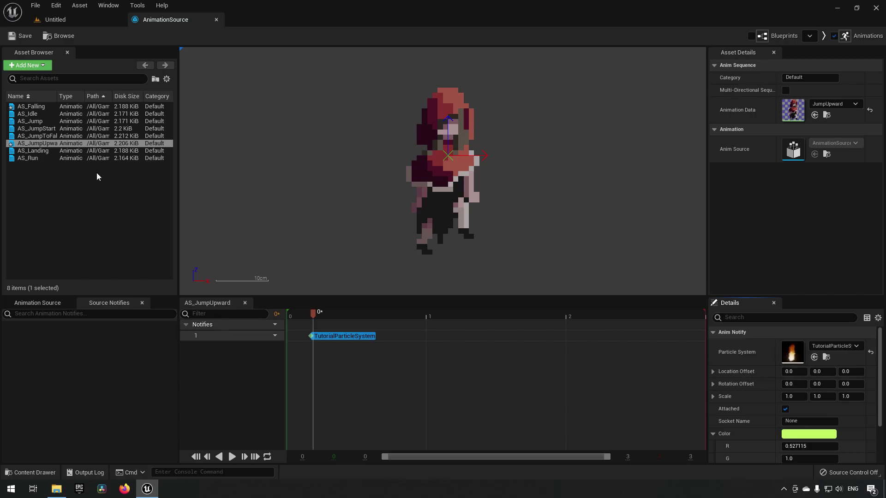
Step: Place the copied TutorialParticleSystem on top of the white cube in the Untitled level to preview it, and delete it again
key(ctrl+space)
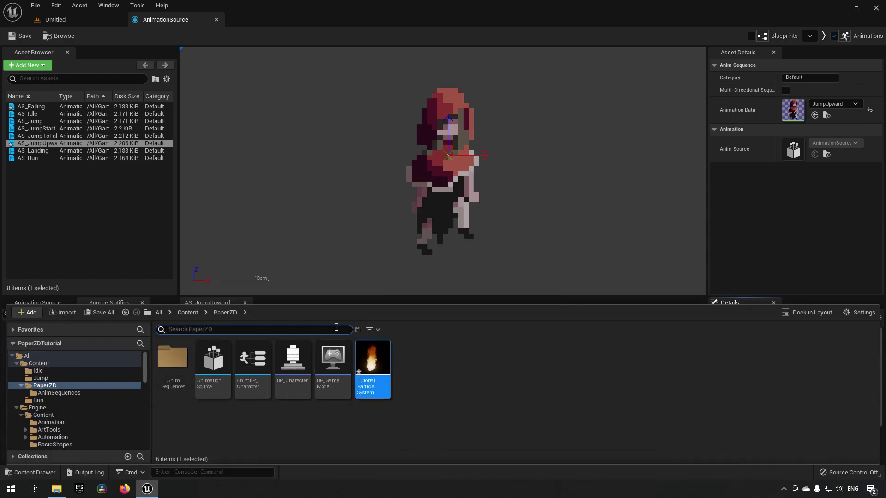
click(97, 16)
key(ctrl+space)
drag(372, 365, 310, 274)
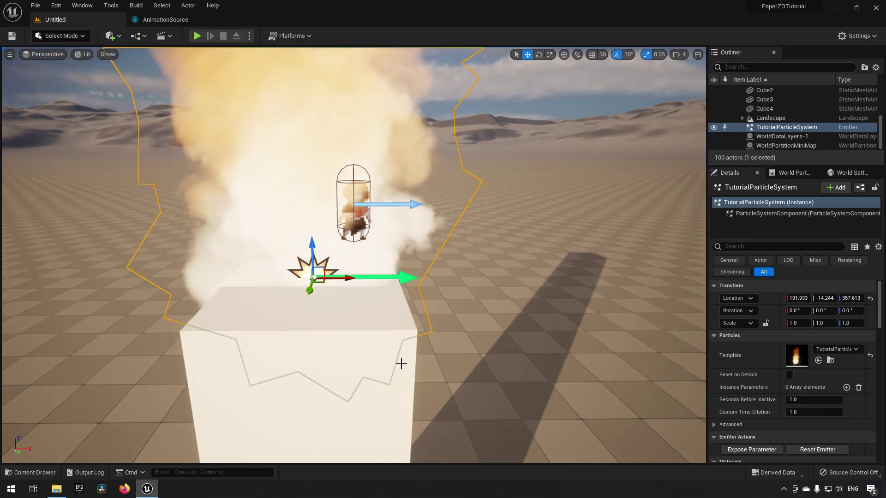
key(Delete)
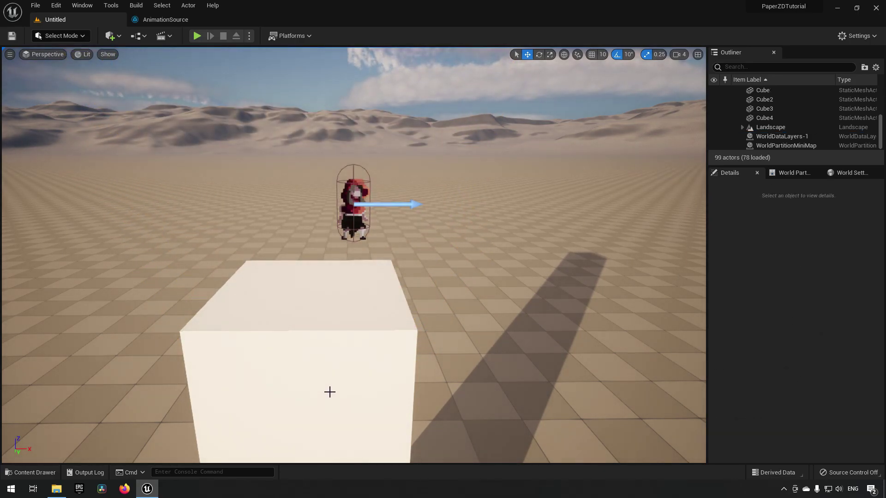
Step: Open the PaperZD copy of TutorialParticleSystem and bring up the Duration settings of its emitter's Required module
key(ctrl+space)
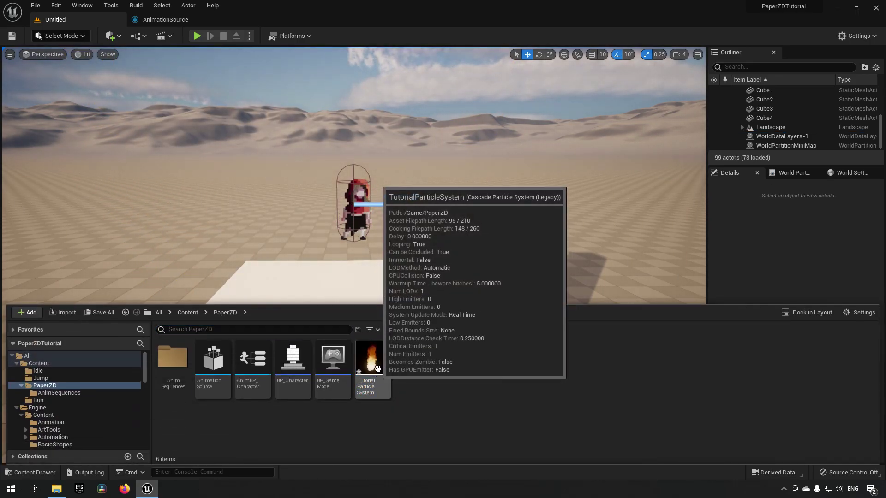
click(375, 376)
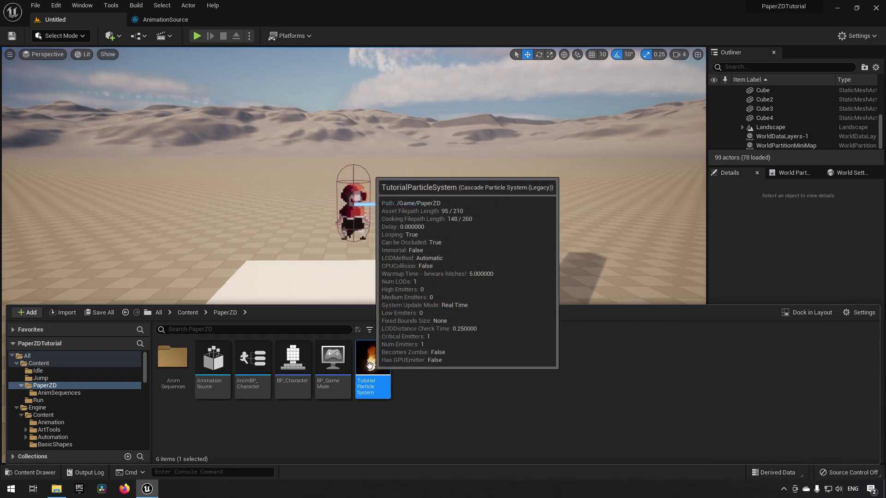
double_click(374, 368)
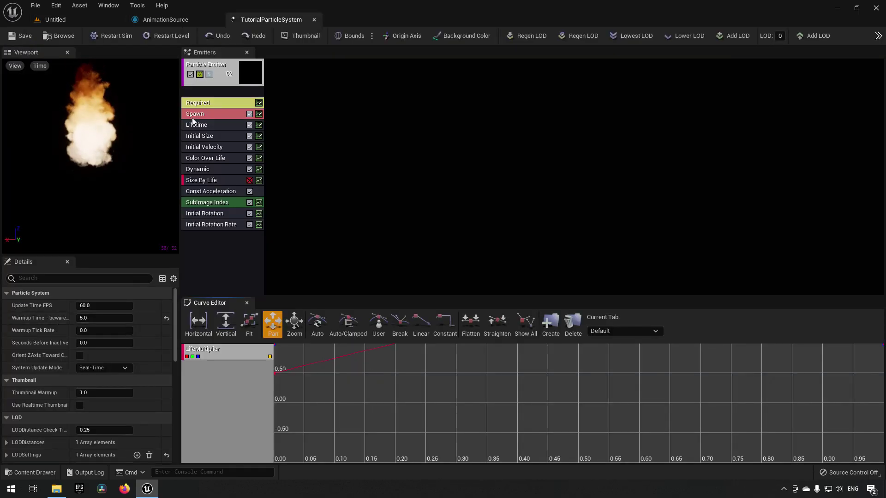
click(221, 103)
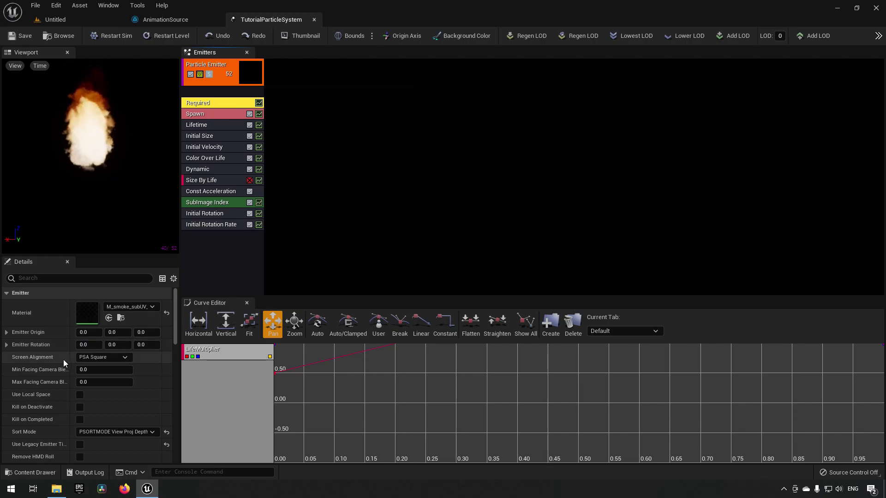
scroll(63, 359, down, 6)
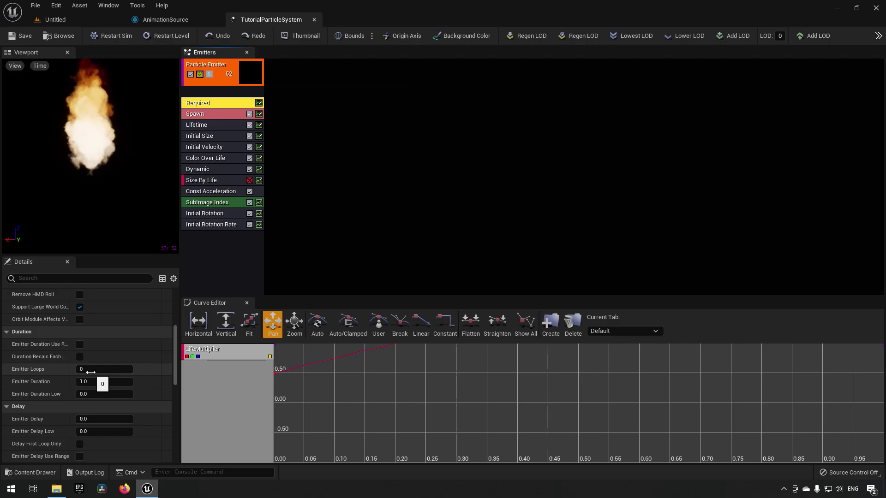
Step: Set the particle emitter's Emitter Loops to 1 and its Emitter Duration to 6.0
click(182, 23)
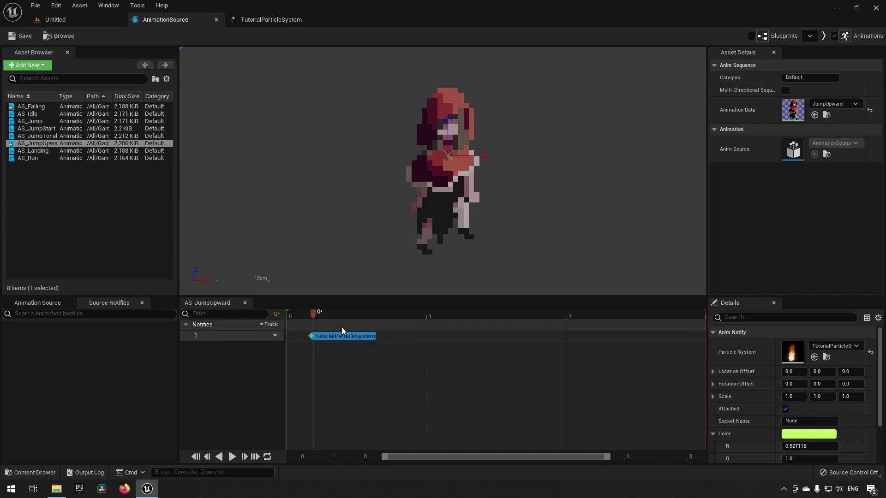
click(263, 22)
click(95, 370)
text(1)
key(Return)
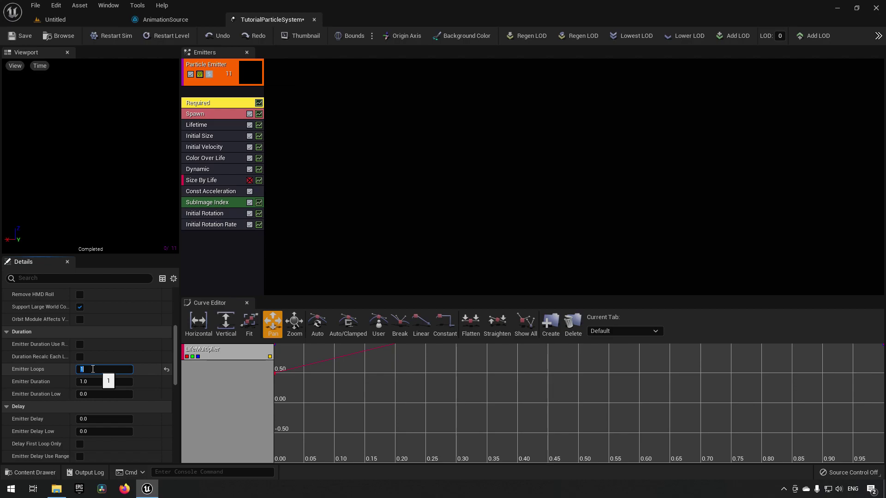
click(106, 383)
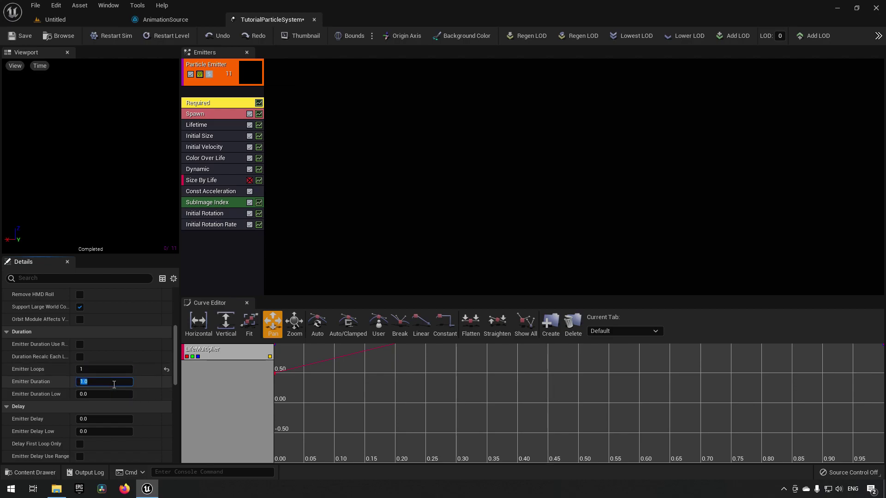
text(6)
key(Return)
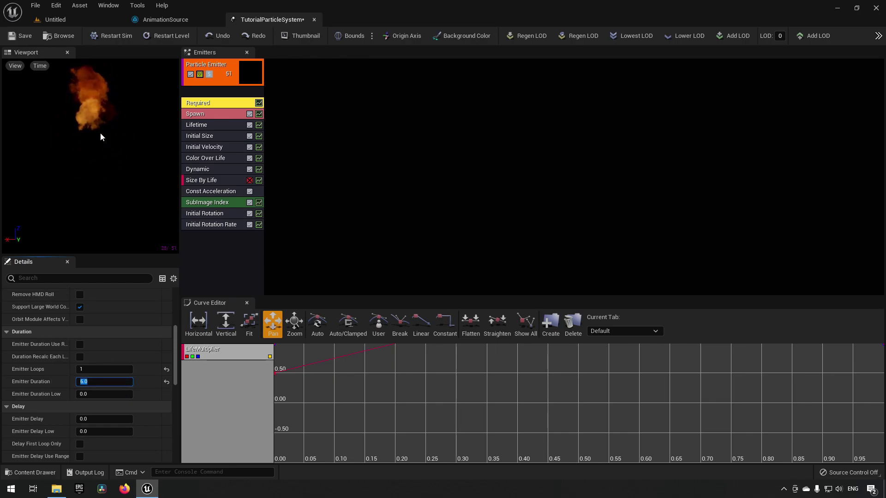
Step: Delete the Const Acceleration and Initial Velocity modules from the particle emitter
click(212, 193)
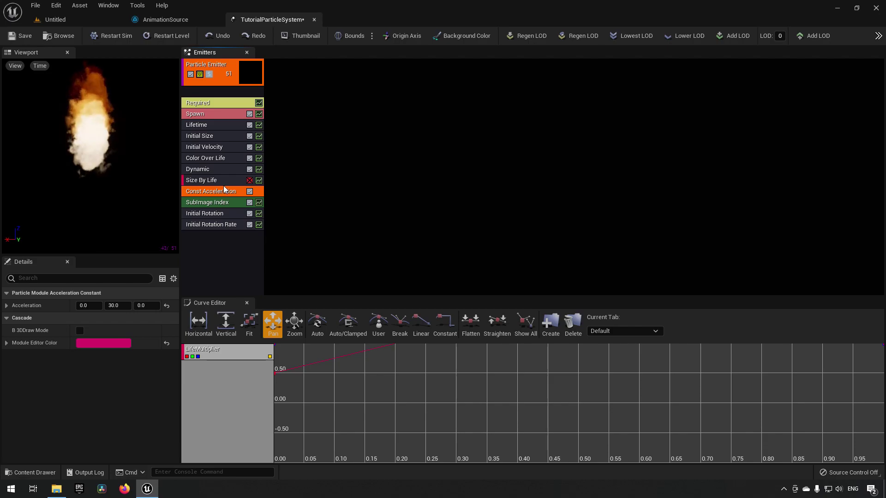
key(Delete)
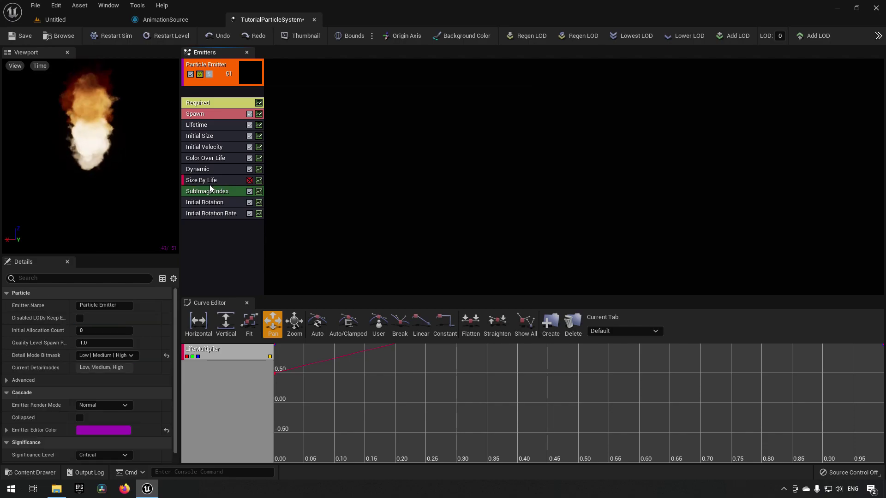
click(209, 147)
key(Delete)
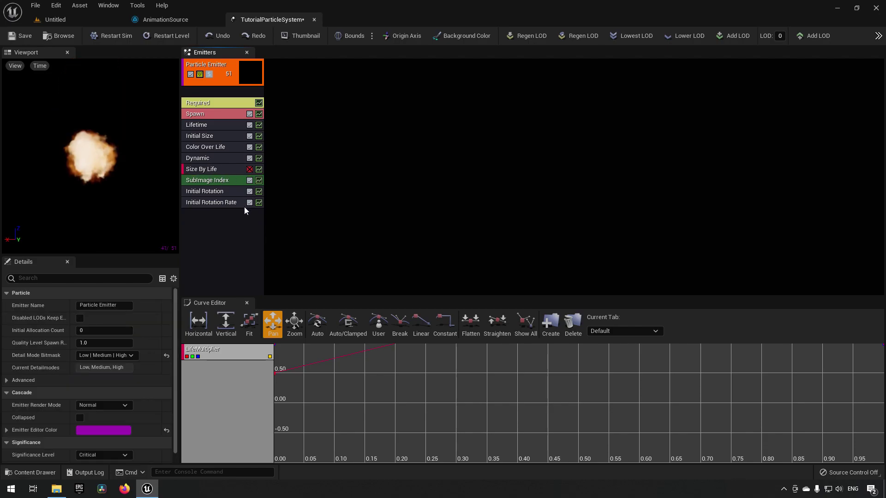
Step: Set the emitter's Initial Size distribution to Max X 15 and Min X 10, then save and close the particle system
click(215, 134)
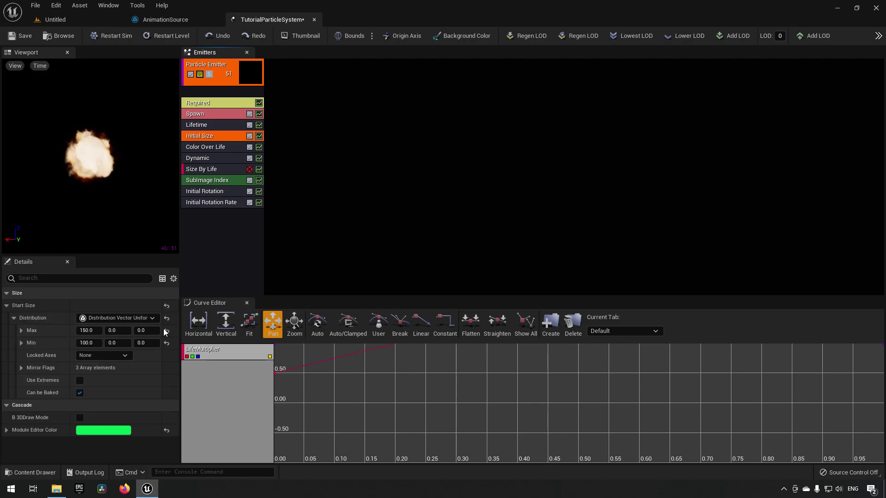
click(83, 331)
text(15)
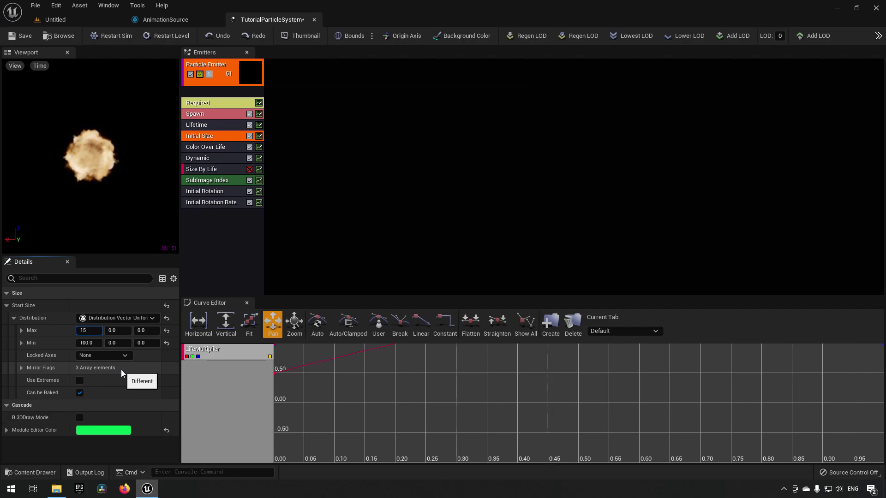
key(Return)
click(88, 343)
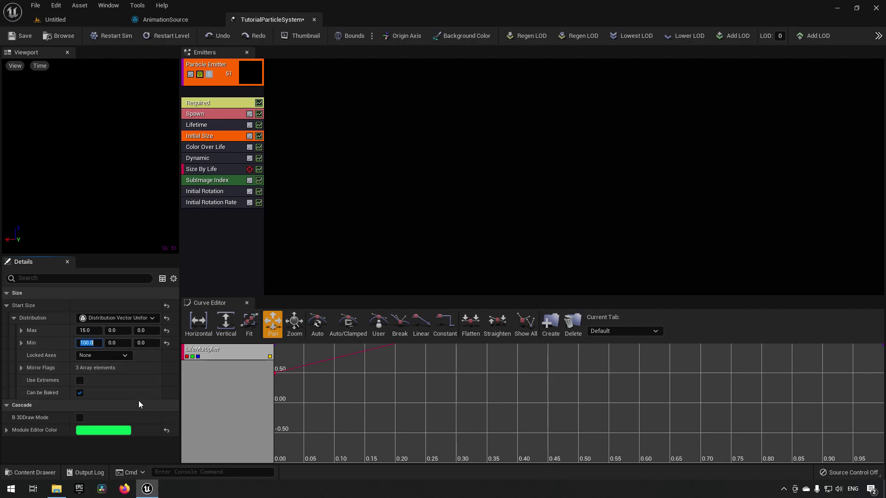
text(10)
key(Return)
click(25, 39)
middle_click(287, 20)
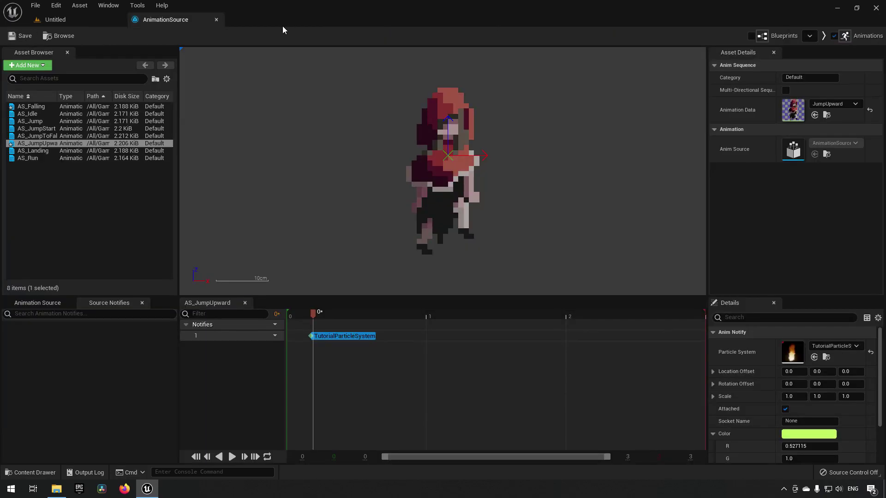
Step: Place the edited TutorialParticleSystem in the Untitled level to preview its one-time playback, and remove it again
click(73, 21)
key(ctrl+space)
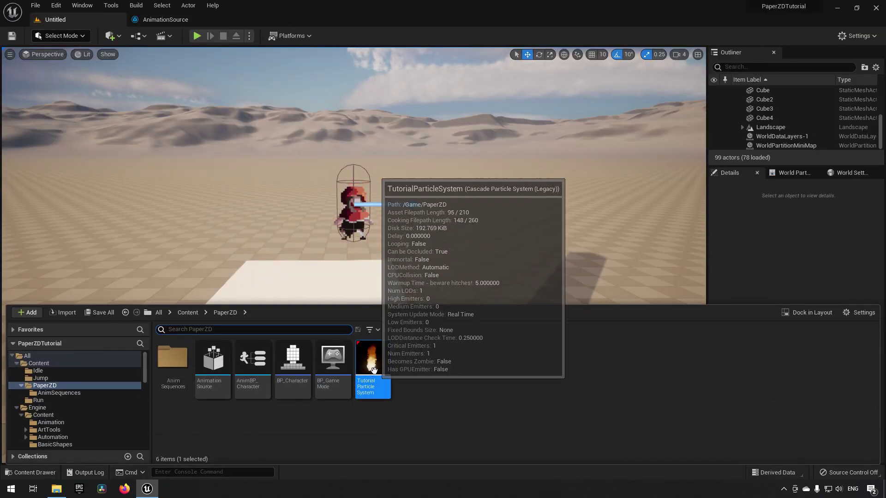
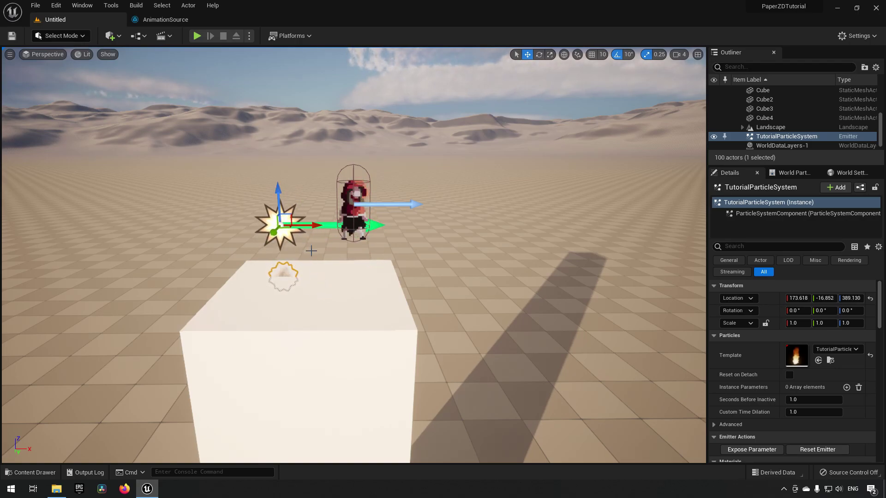
key(Delete)
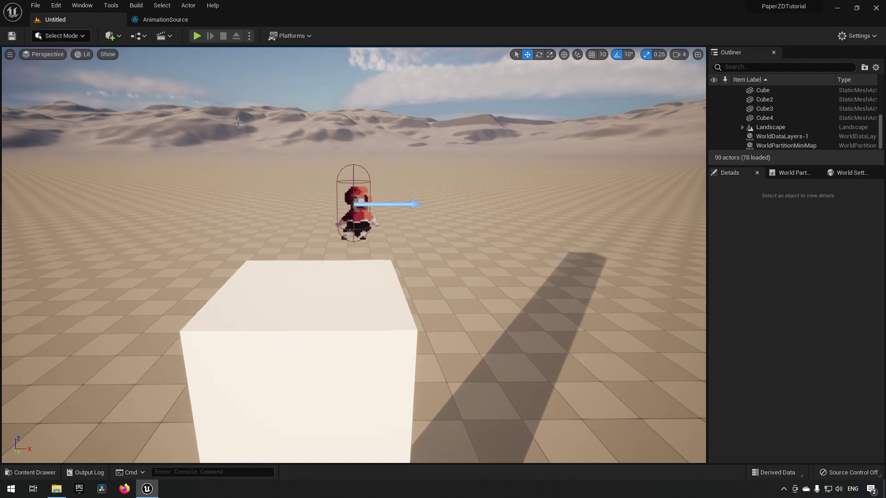
Step: Play-test the Untitled level by jumping in place and while moving in both directions to check the particle effect, then stop the session
click(164, 19)
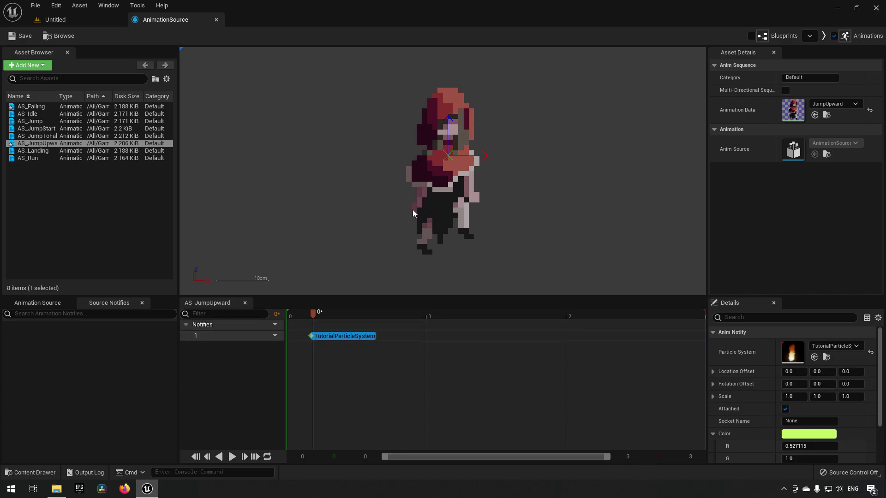
click(77, 24)
click(197, 37)
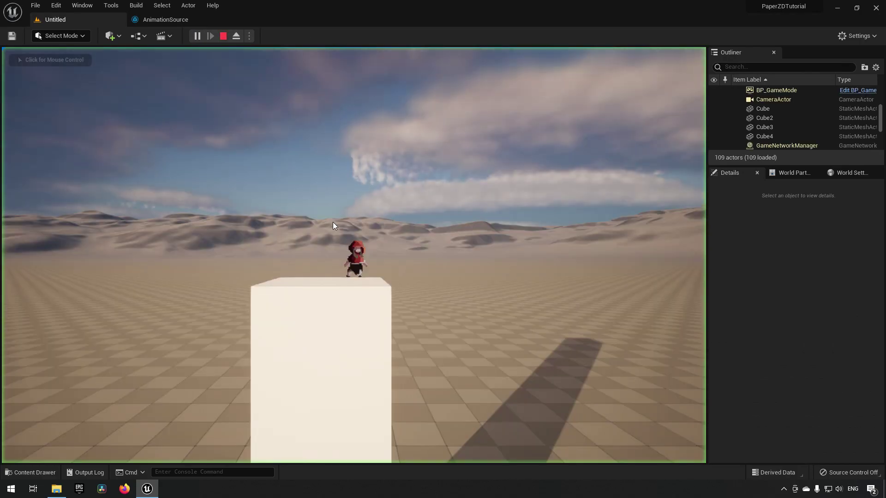
key(space)
key(a)
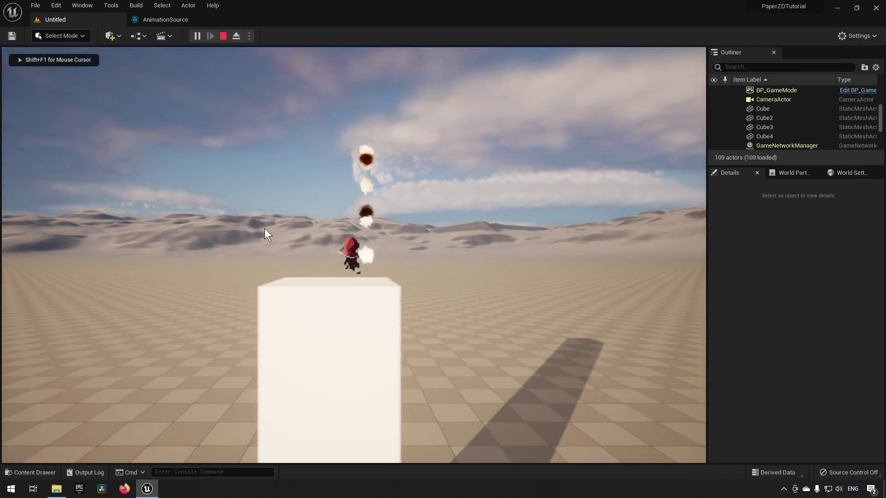
key(space)
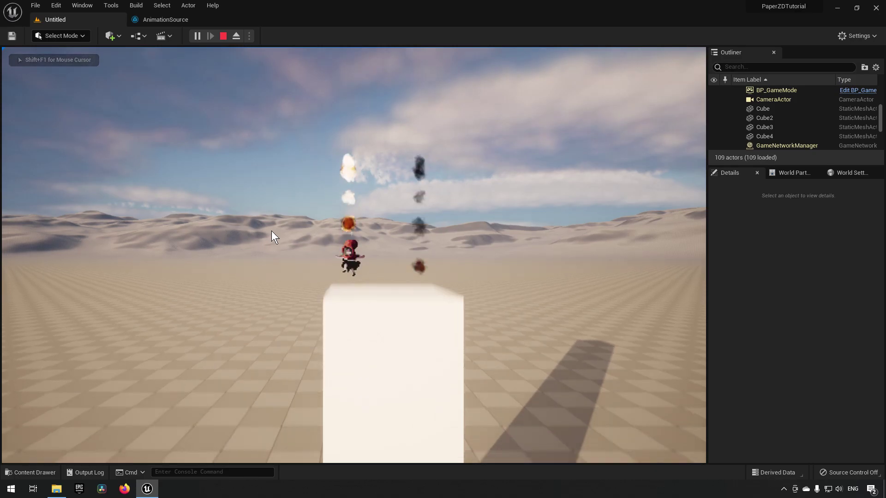
key(d)
key(space)
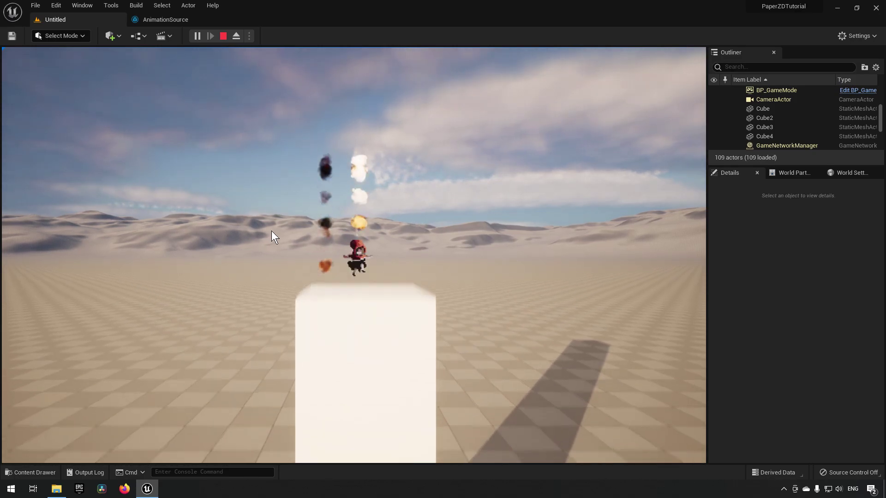
click(223, 36)
Step: Turn off Attached for the AS_JumpUpward particle notify and play-test a jump in the Untitled level
click(179, 20)
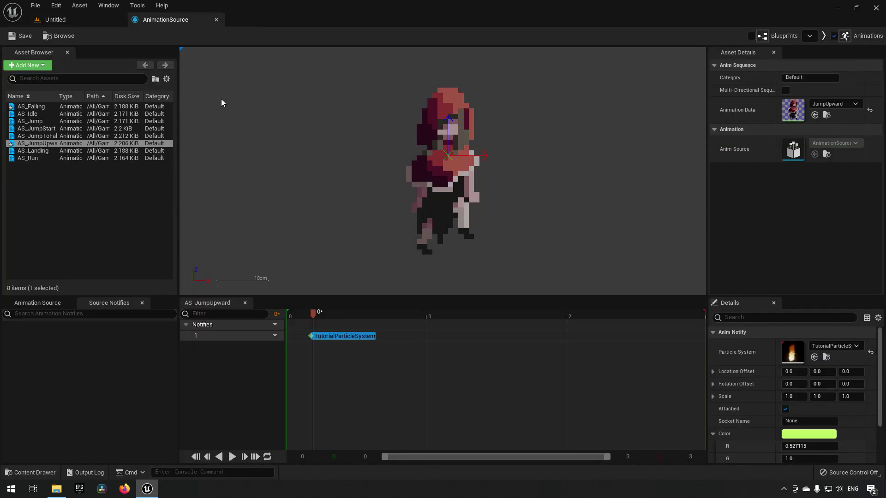
click(785, 410)
click(85, 19)
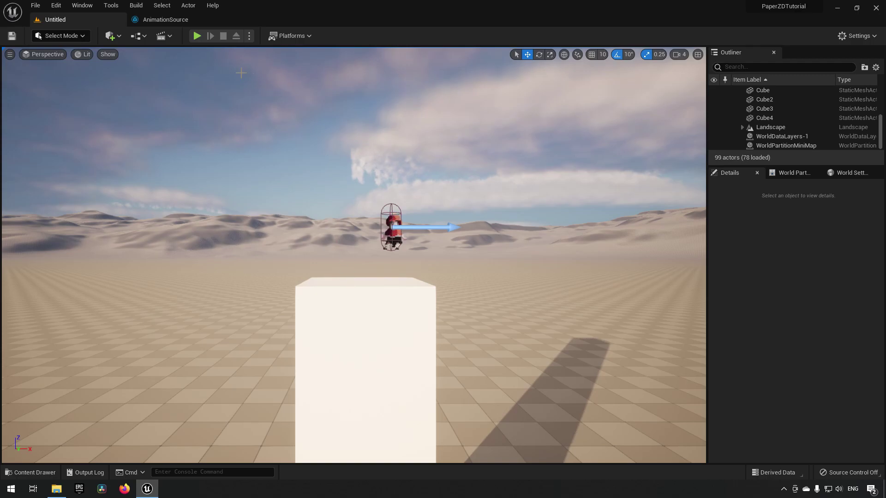
key(alt+p)
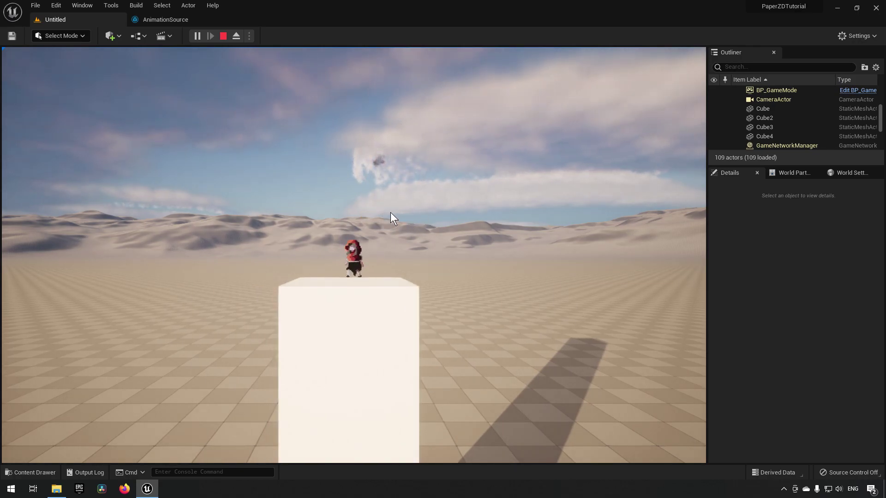
key(space)
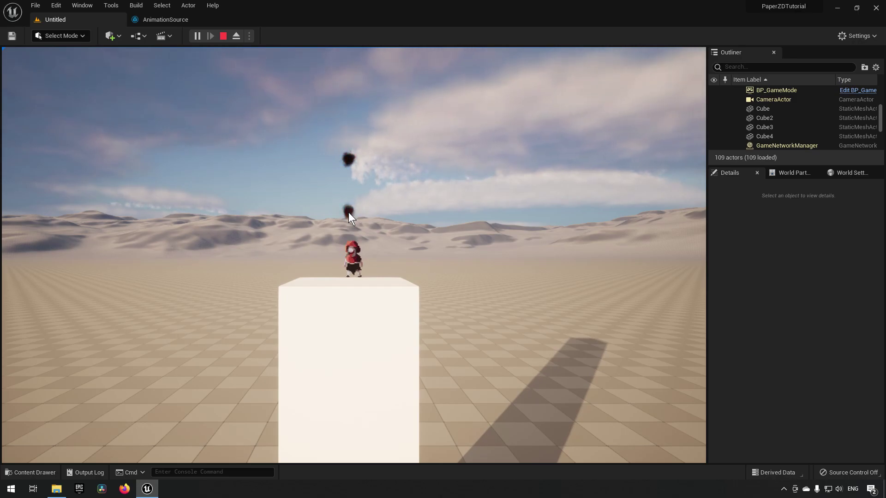
key(shift+F1)
click(224, 37)
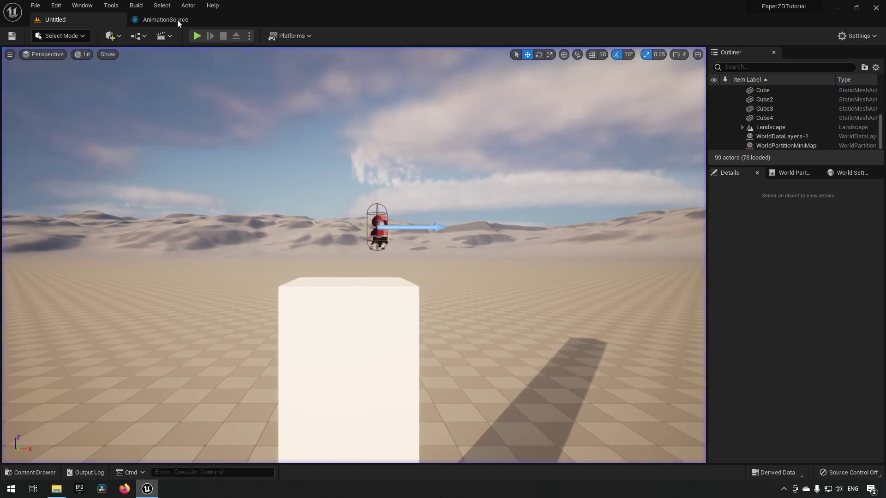
Step: Delete the TutorialParticleSystem notify from the AS_JumpUpward timeline in AnimationSource
click(176, 19)
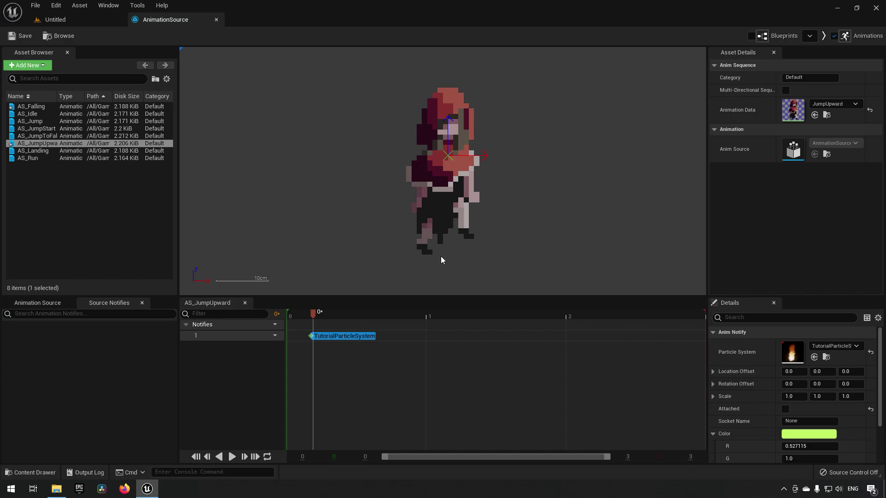
drag(309, 317, 400, 317)
mouse_move(319, 308)
mouse_down()
mouse_move(290, 308)
mouse_move(376, 319)
mouse_move(326, 315)
mouse_up()
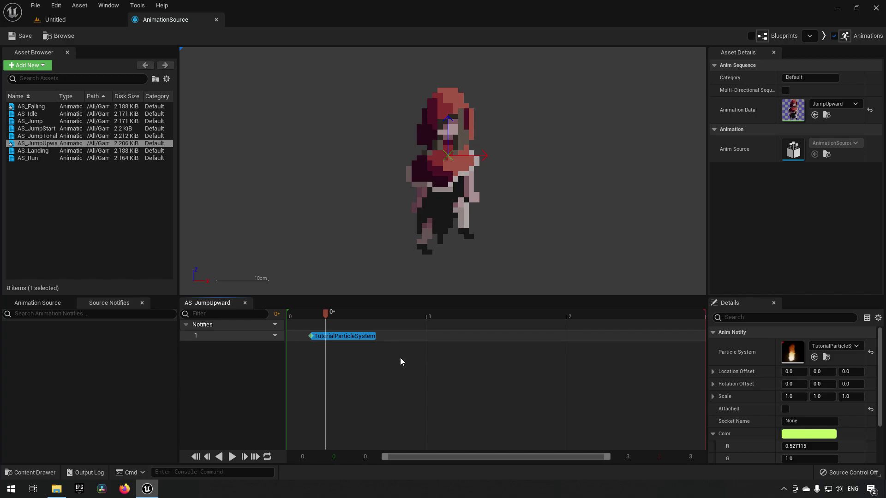
click(34, 129)
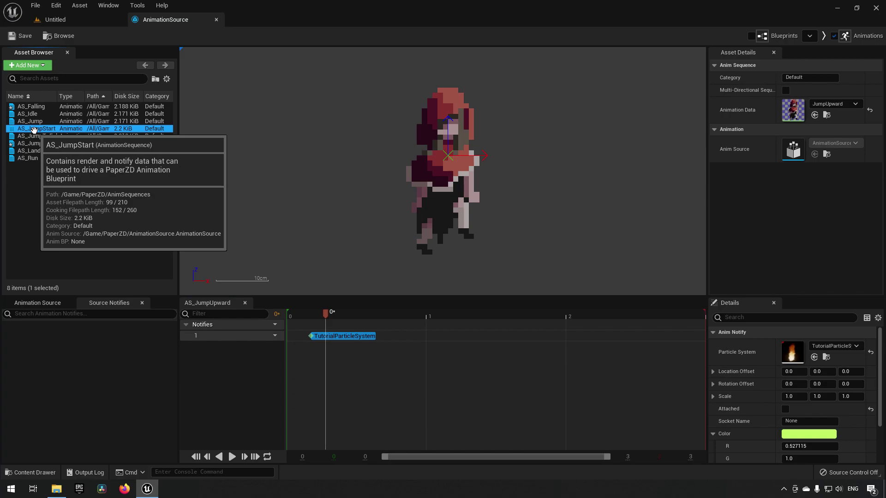
click(359, 381)
click(352, 336)
key(Delete)
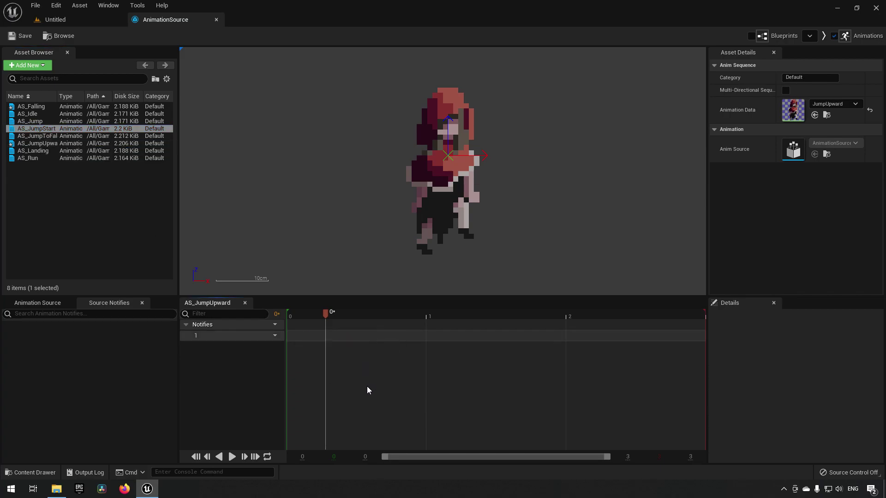
Step: Open the AS_JumpStart sequence and add a Play Particle Effect notify to its notify track
double_click(41, 129)
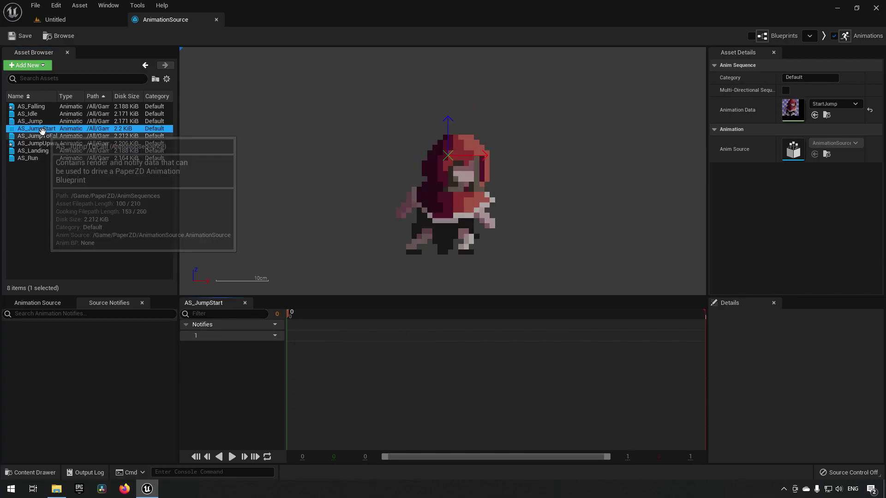
right_click(351, 339)
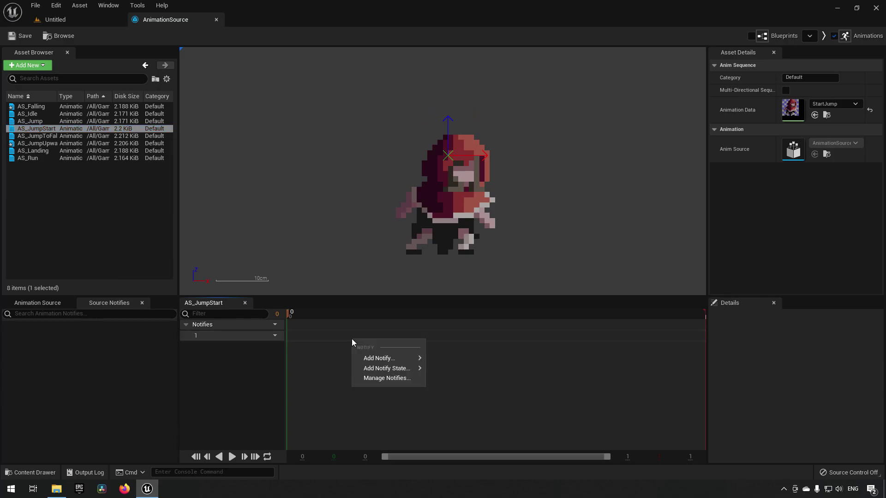
mouse_move(372, 358)
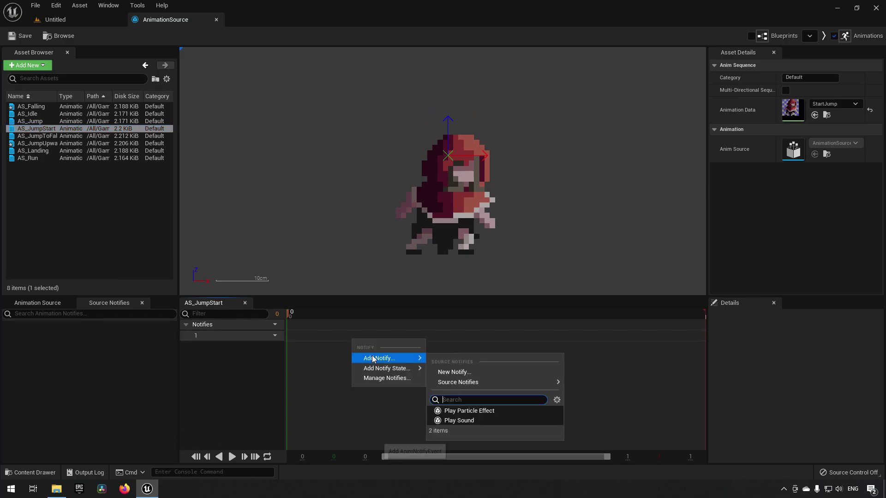
click(468, 413)
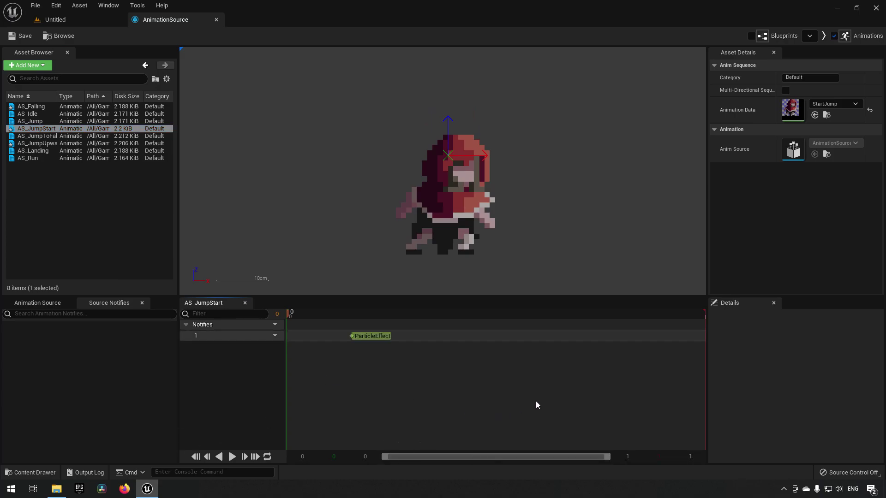
Step: Turn off Attached for the new AS_JumpStart notify and assign TutorialParticleSystem as its Particle System
click(370, 335)
click(785, 409)
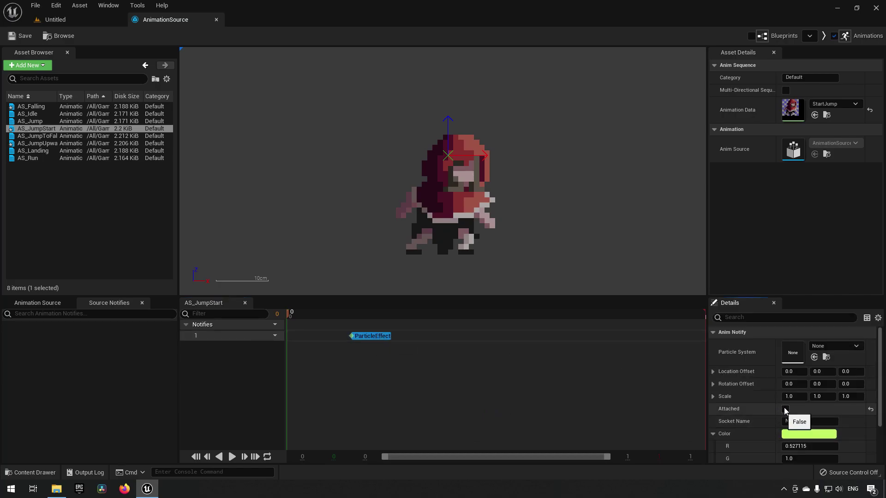
click(833, 346)
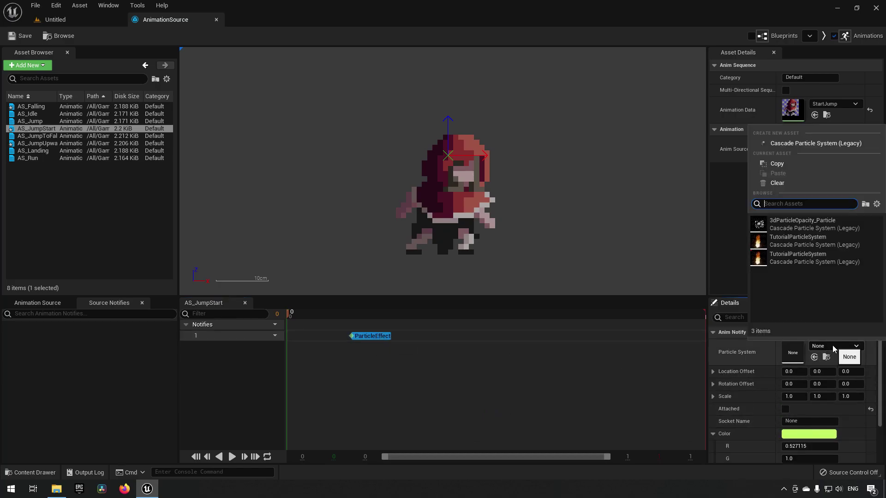
click(793, 260)
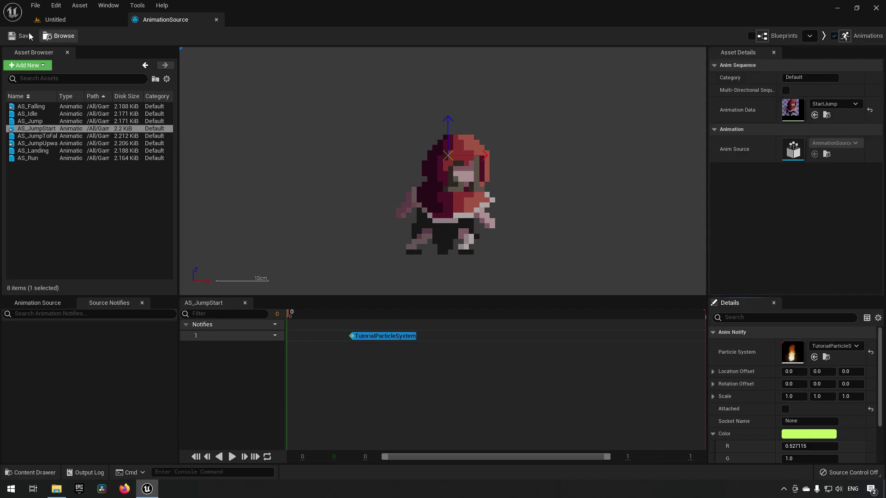
Step: Play-test the Untitled level with several jumps to check the particle effect triggered by AS_JumpStart
click(51, 21)
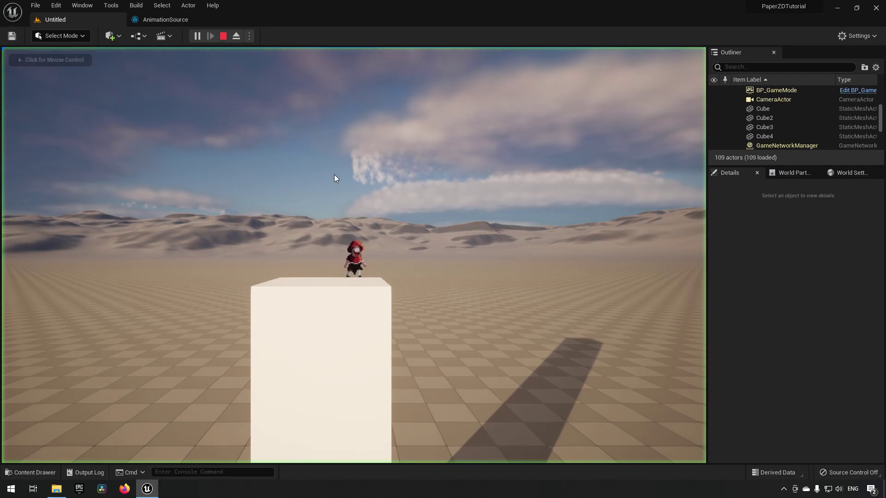
click(334, 175)
key(space)
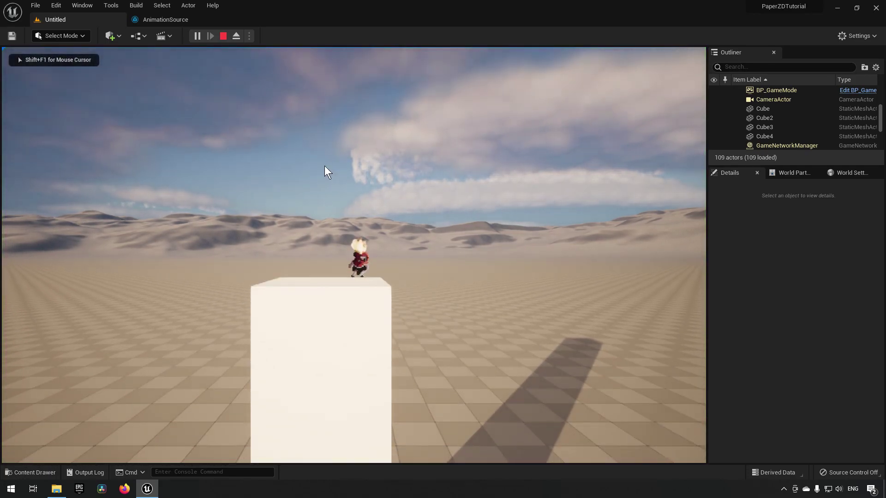
key(a)
key(space)
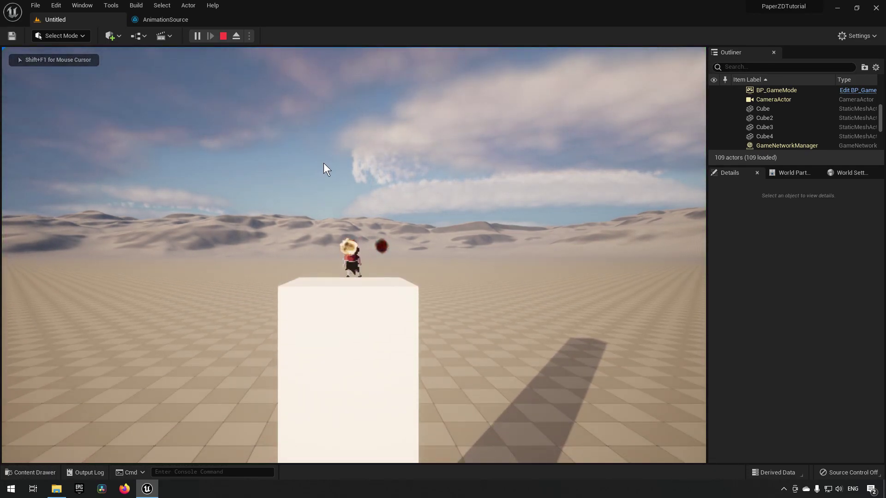
key(space)
key(shift+F1)
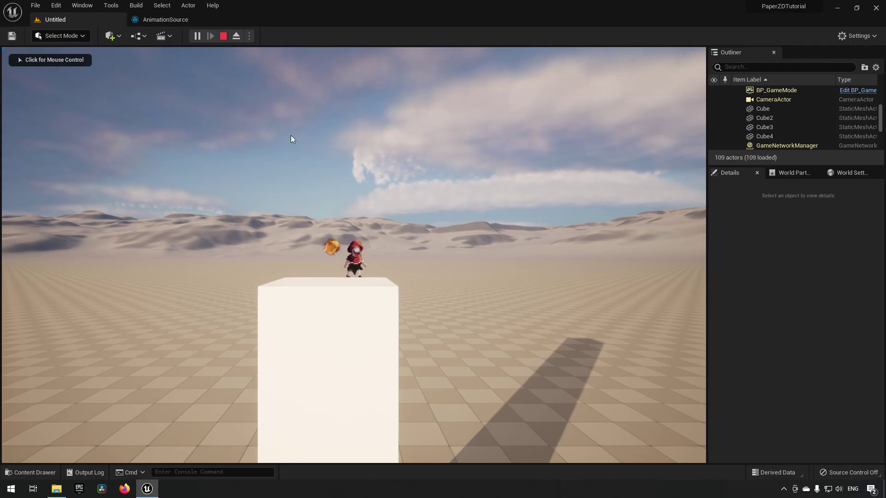
Step: Stop the play session, return to AnimationSource, and add a Play Sound notify to the AS_JumpStart notify track
click(225, 35)
click(180, 22)
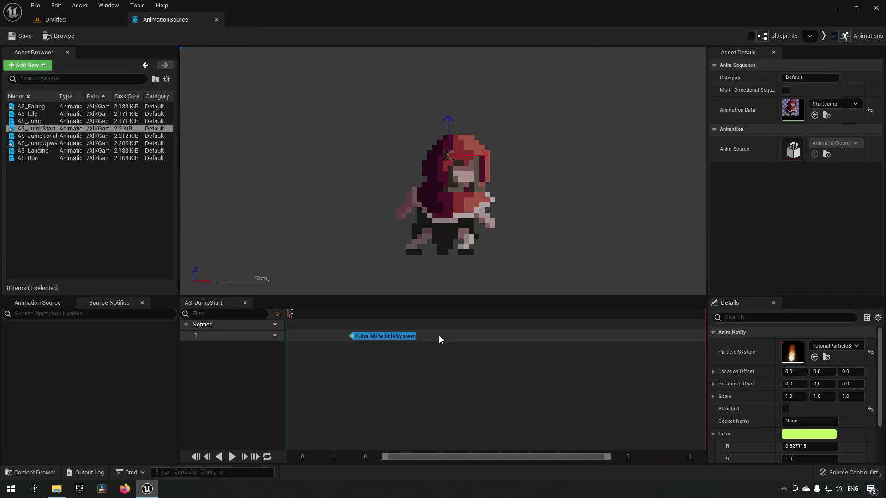
right_click(457, 338)
mouse_move(485, 355)
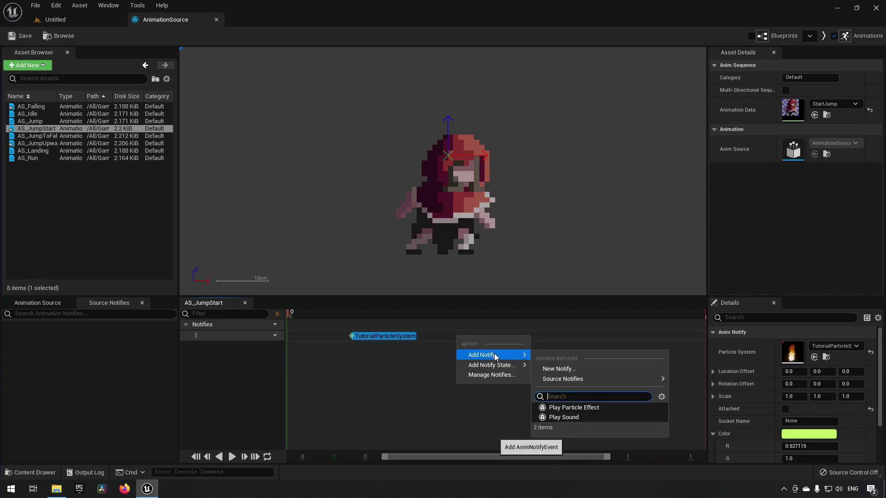
click(583, 418)
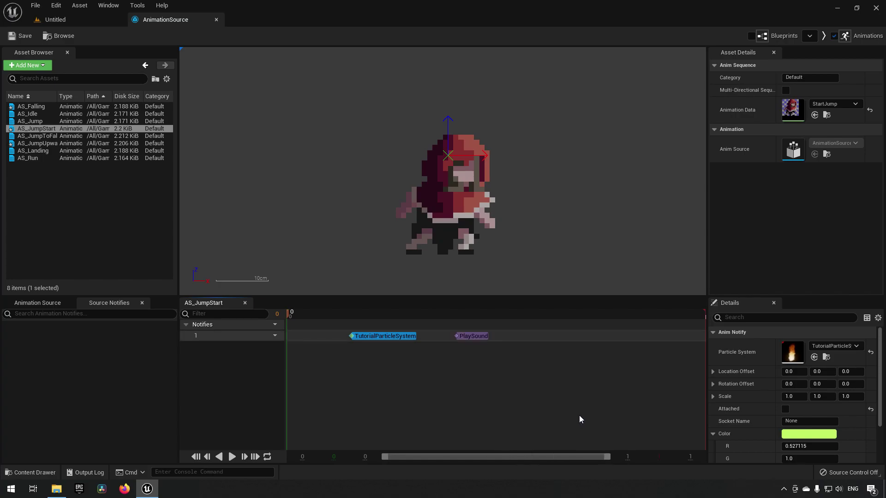
Step: Examine the PlaySound notify's settings and the sound assets that can be assigned to it
click(473, 337)
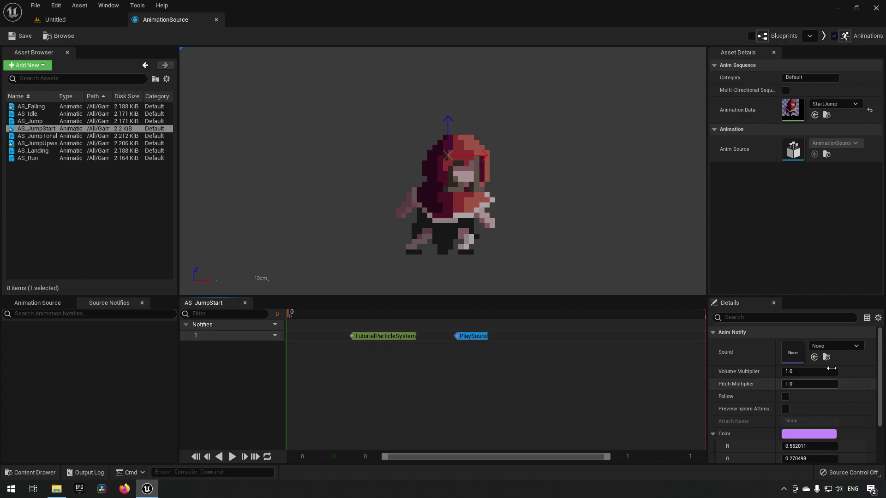
click(841, 346)
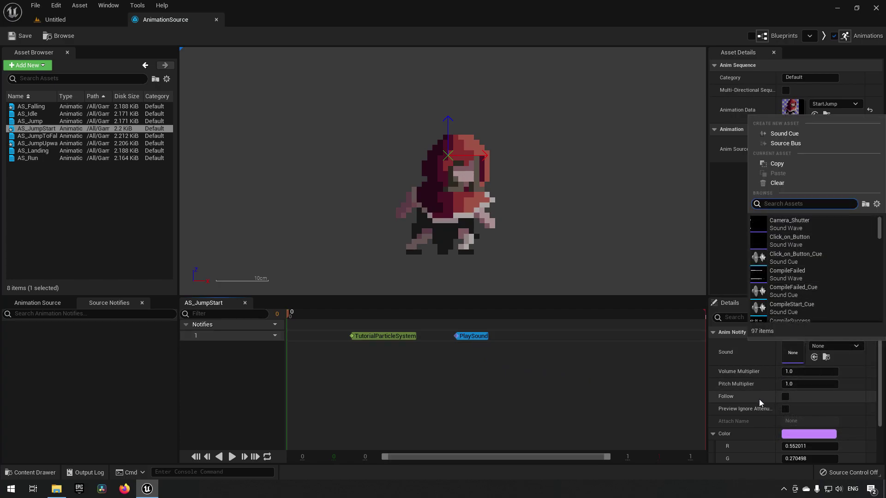
mouse_move(798, 273)
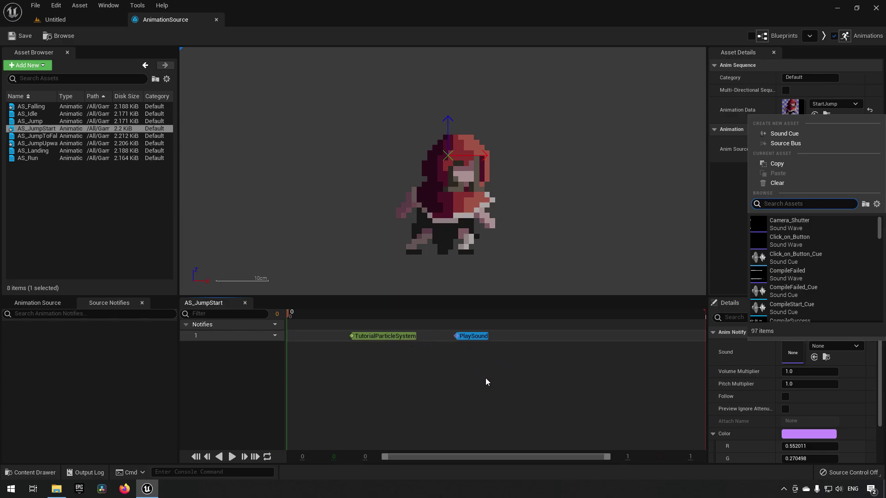
click(595, 370)
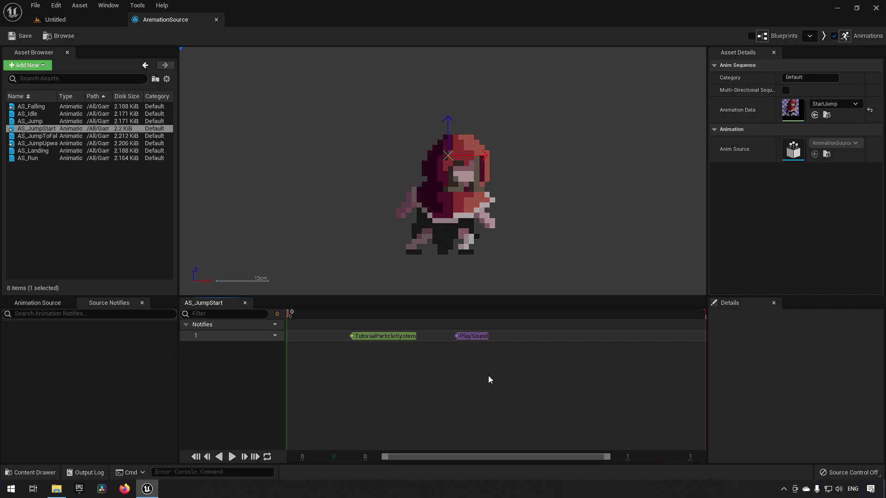
Step: Delete both notifies from the AS_JumpStart track and add a new custom notify named LBGTestNotify
drag(564, 395, 345, 328)
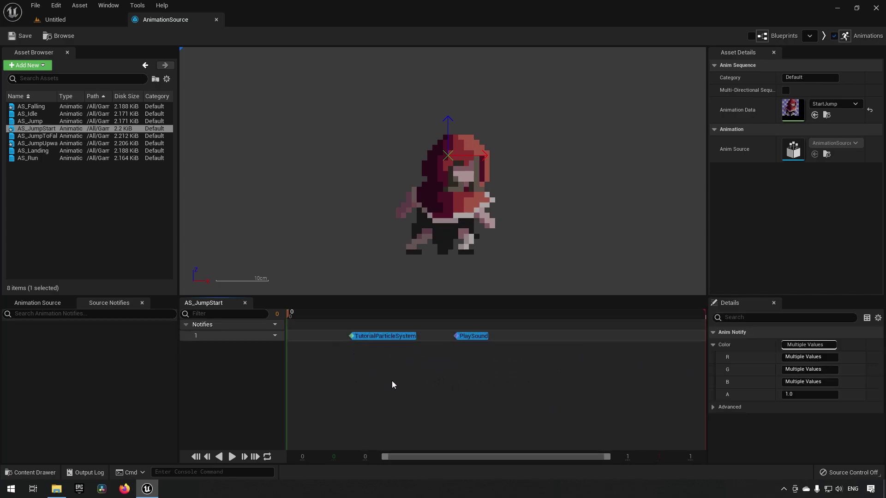
key(Delete)
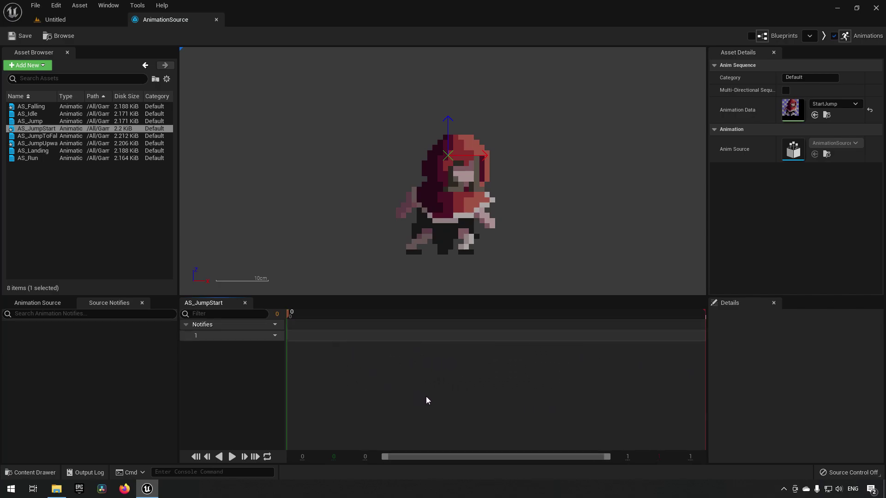
right_click(411, 338)
mouse_move(446, 353)
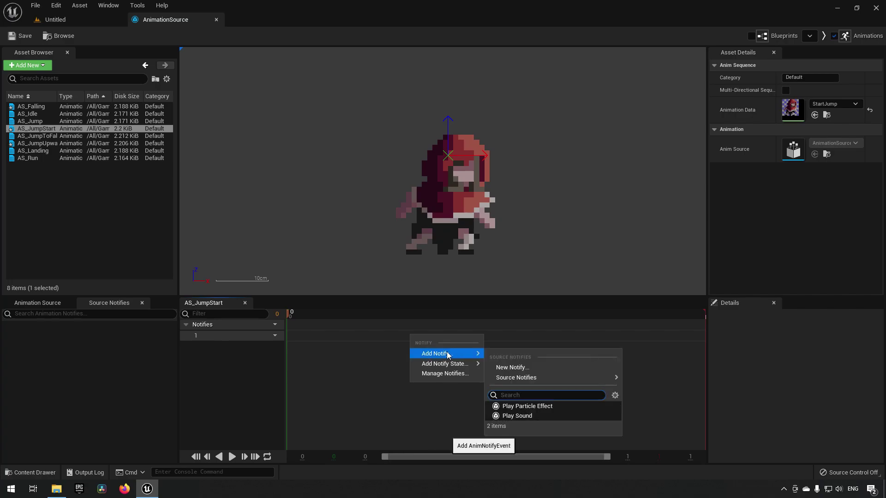
click(527, 368)
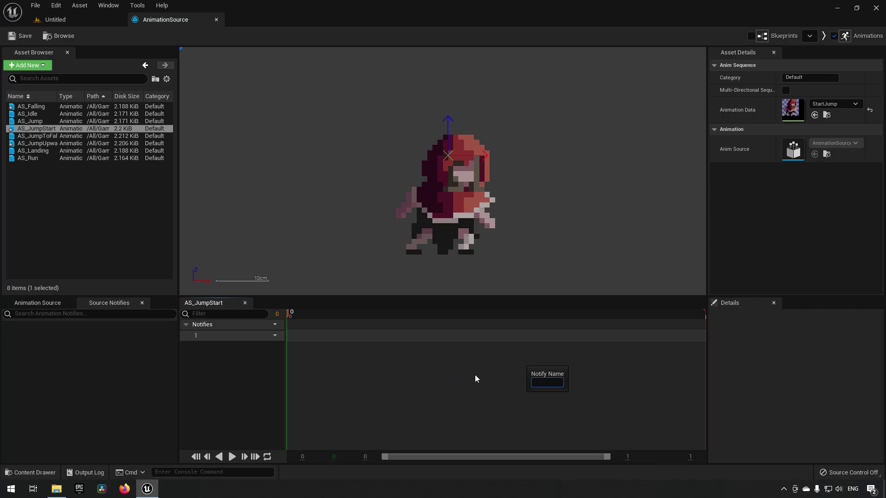
text(LBGTestNotify)
key(Return)
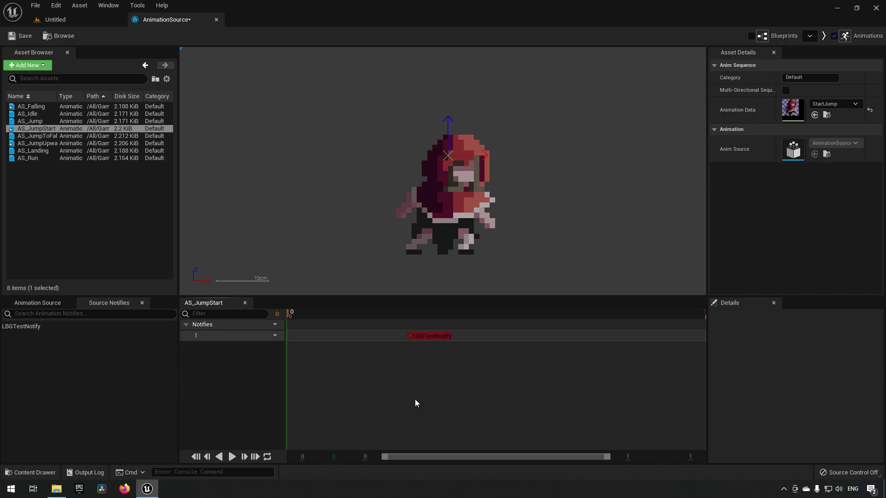
click(428, 338)
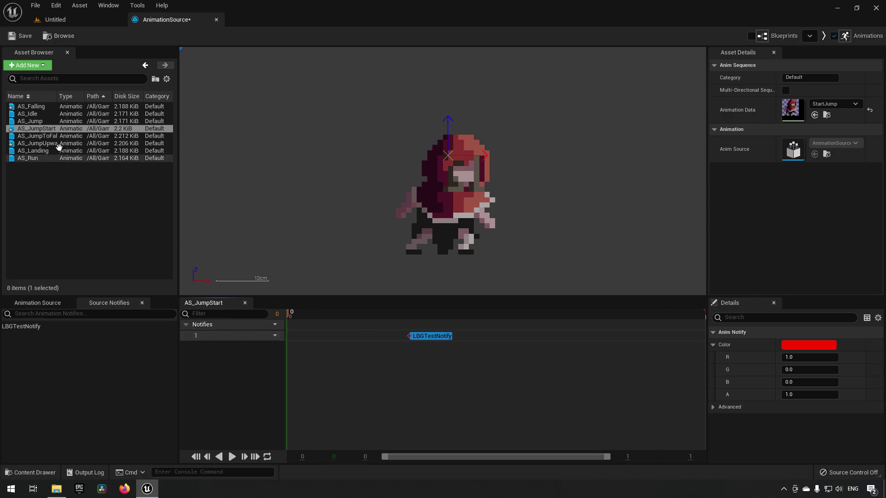
Step: Open the AS_JumpToFall sequence to check which notifies can be added to its track, and return to AS_JumpStart
double_click(45, 136)
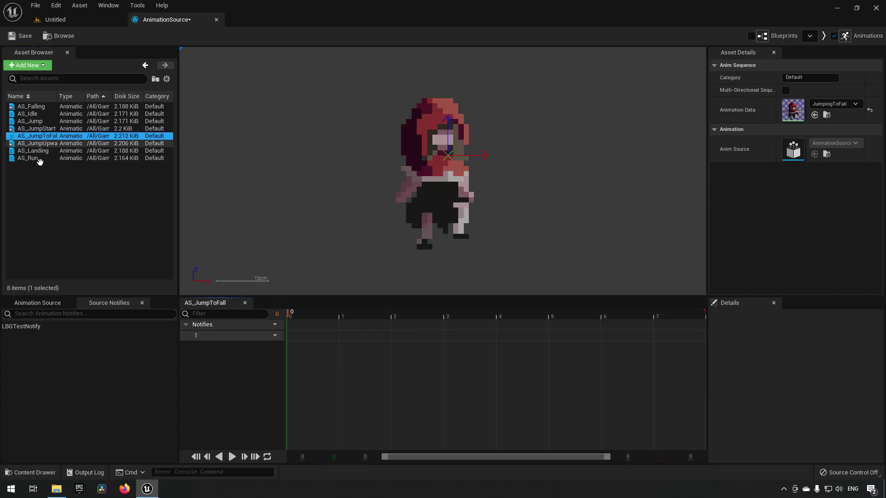
right_click(386, 336)
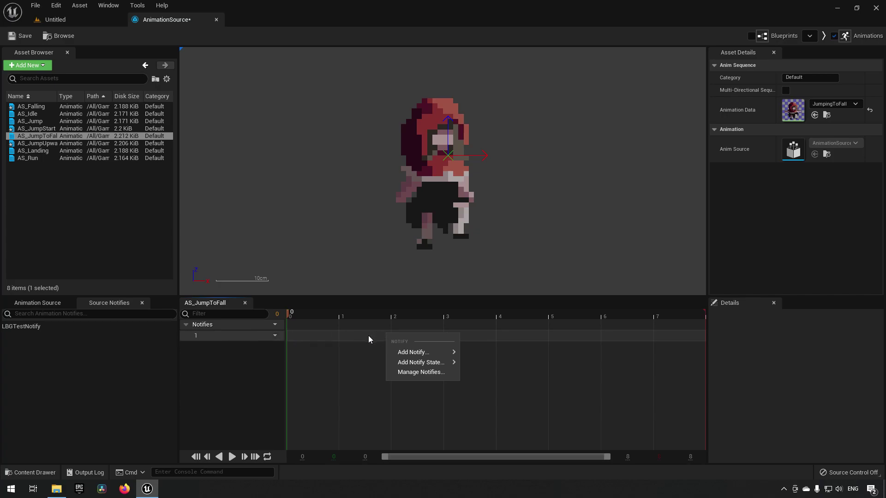
mouse_move(413, 351)
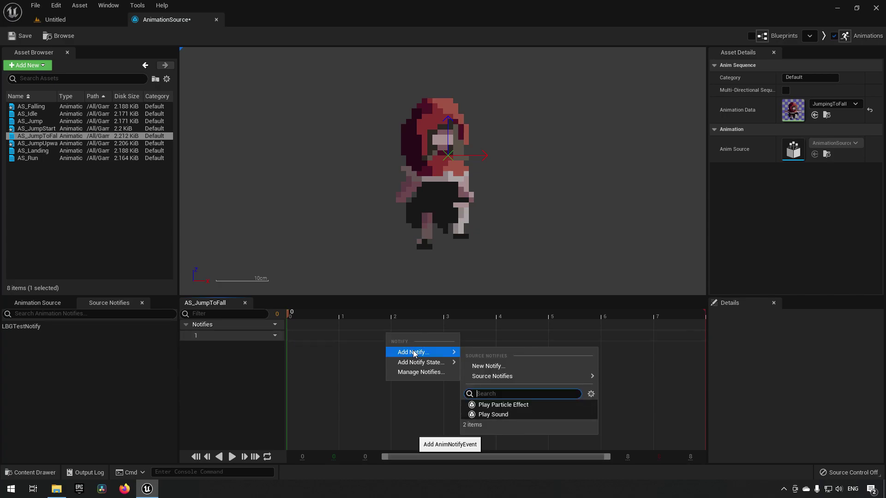
mouse_move(503, 376)
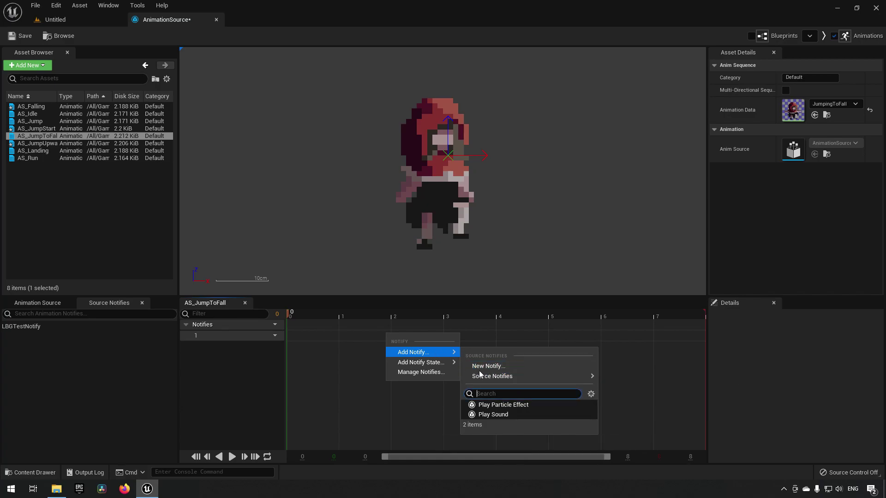
click(55, 130)
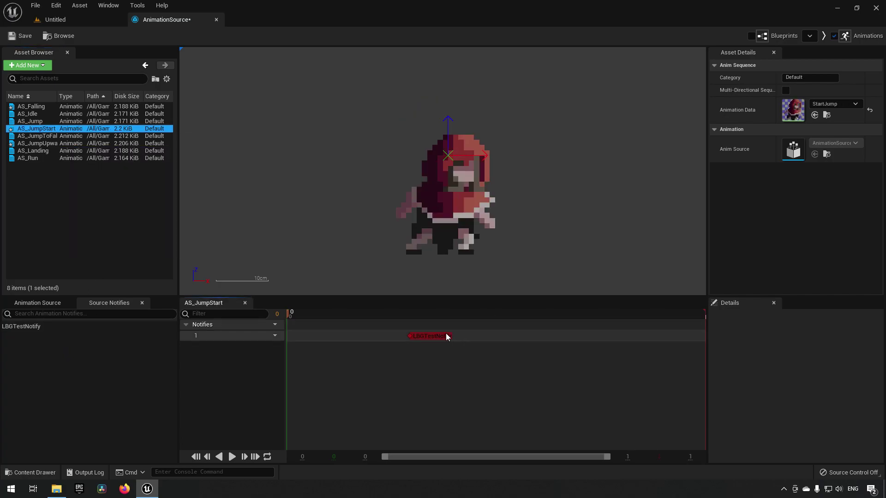
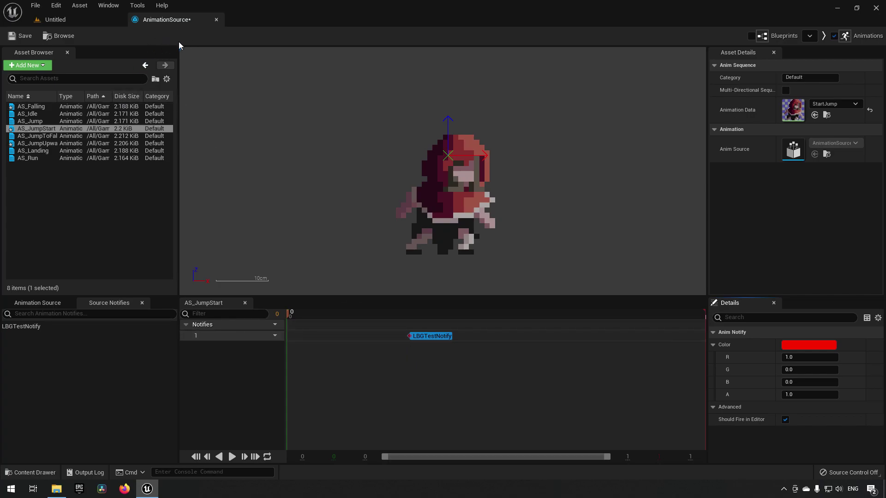
Step: Open the AnimBP_Character animation blueprint from the PaperZD content folder
click(69, 20)
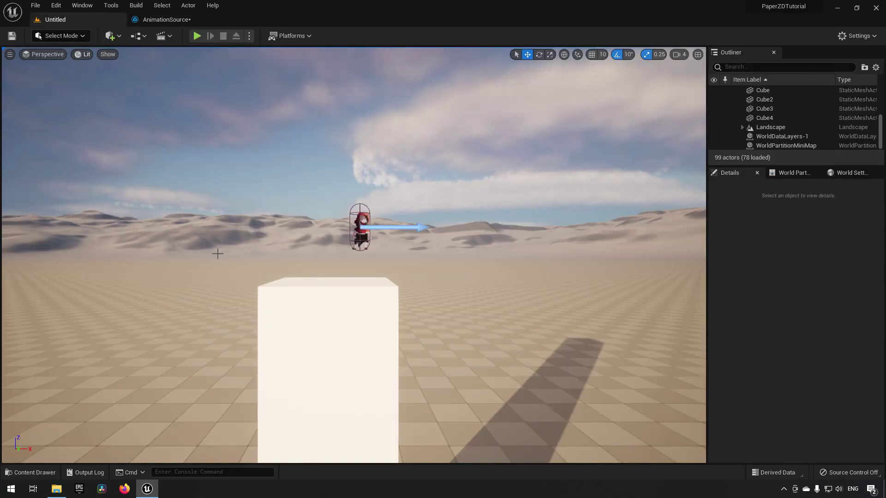
key(ctrl+space)
click(282, 437)
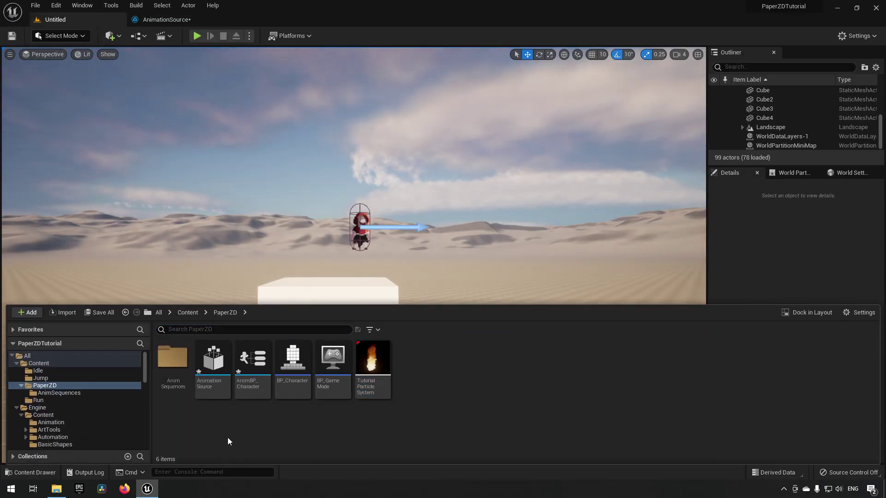
double_click(256, 368)
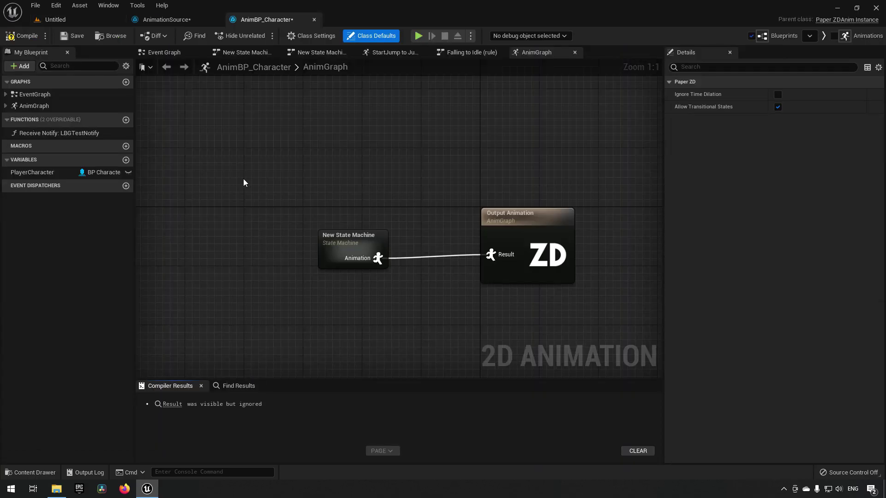
right_drag(232, 173, 273, 156)
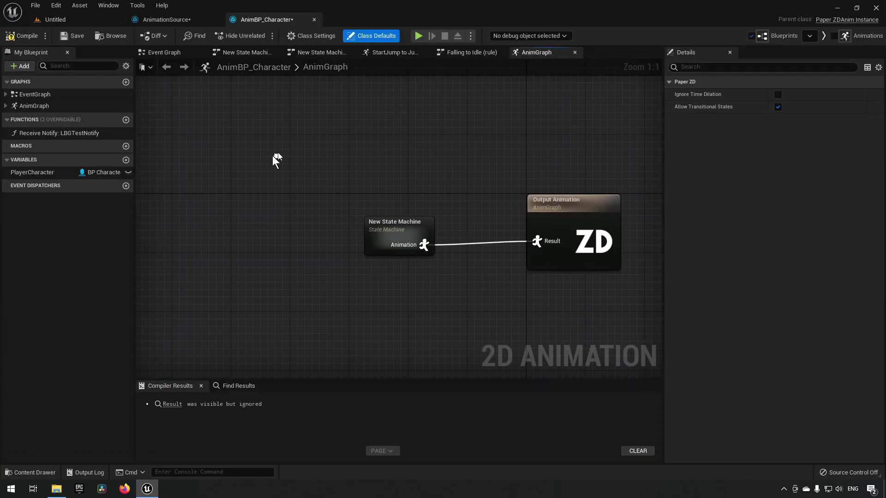
Step: Open the graph of the Receive Notify: LBGTestNotify function in AnimBP_Character
click(45, 135)
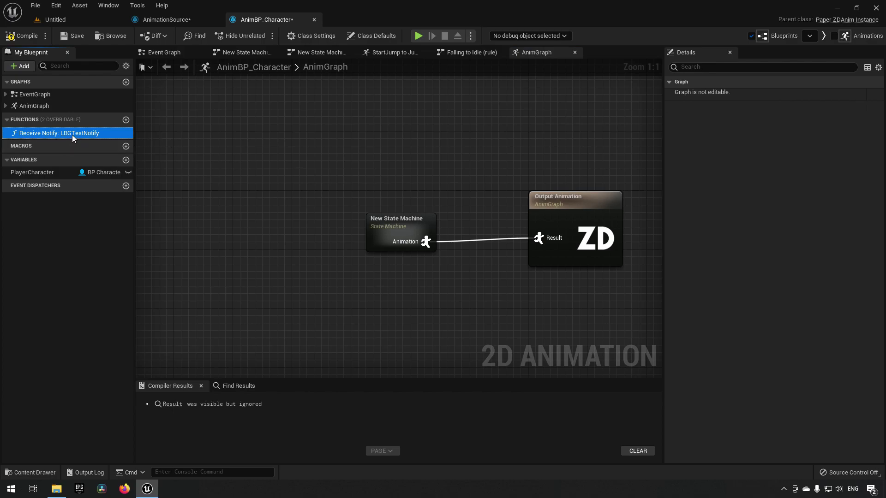
mouse_move(75, 127)
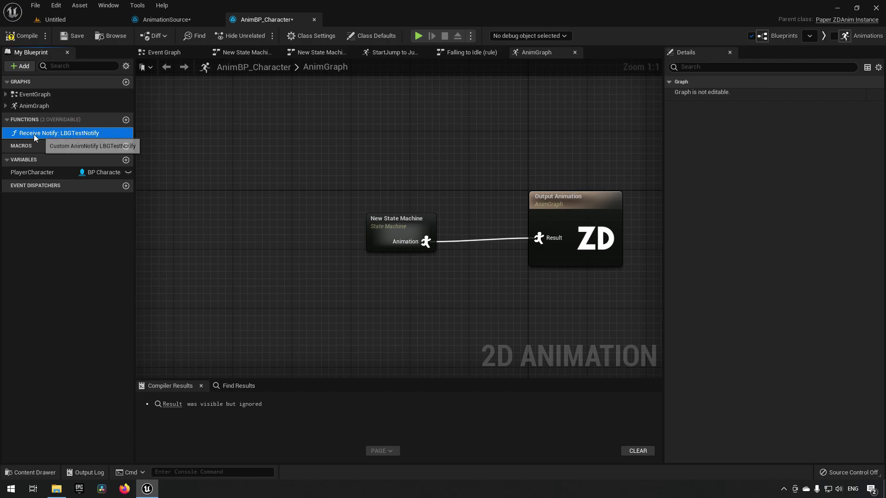
right_click(51, 138)
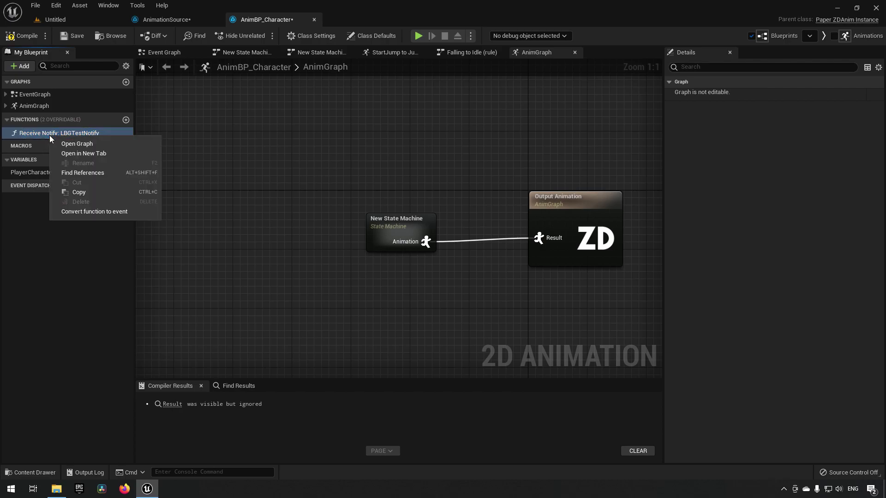
click(91, 146)
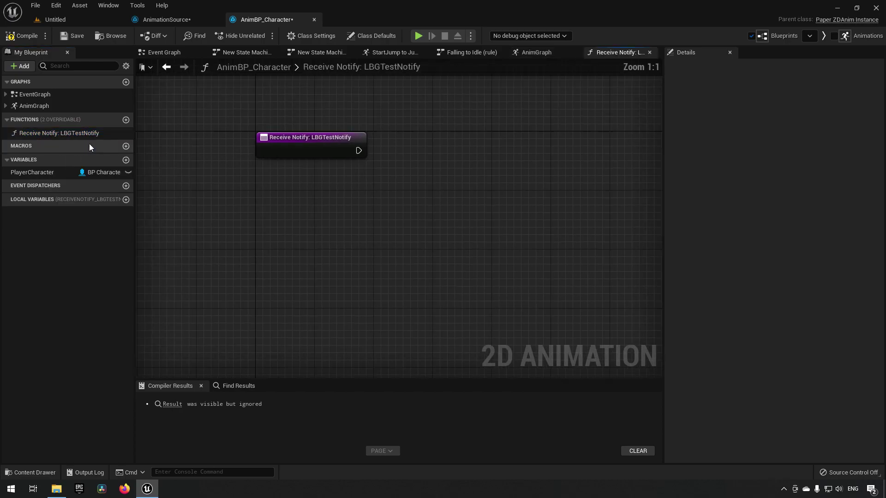
Step: Connect a Print String node to the Receive Notify: LBGTestNotify entry node and set its In String to "LBG notify"
right_drag(536, 288, 404, 279)
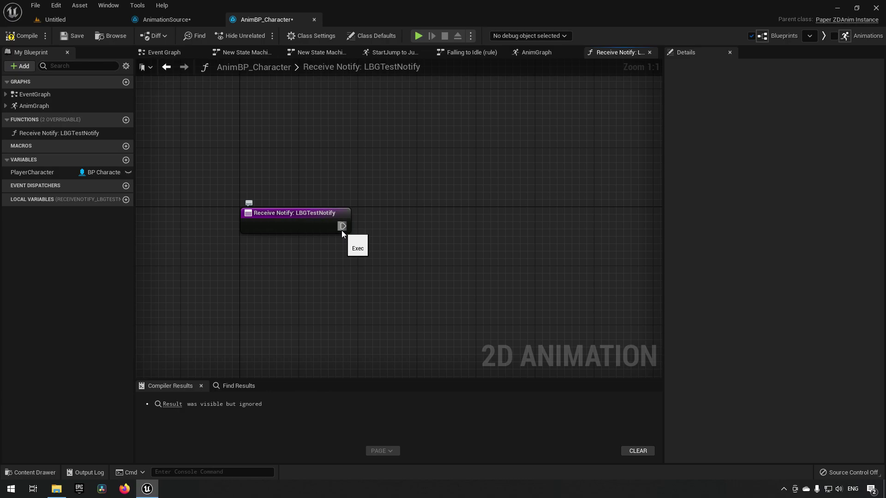
drag(342, 231, 392, 226)
text(print str)
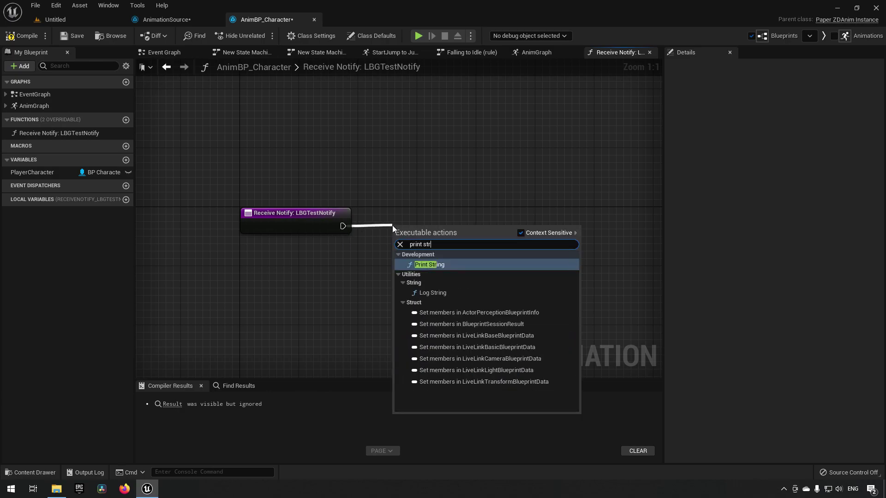
key(Return)
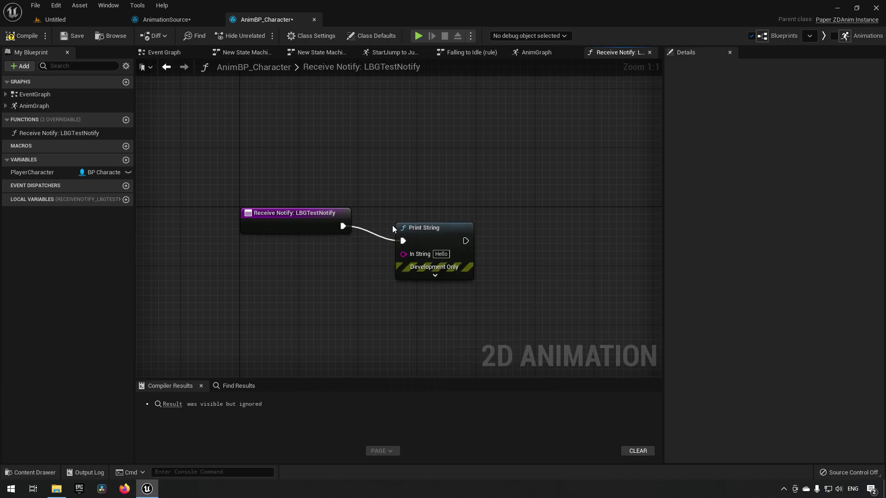
click(441, 254)
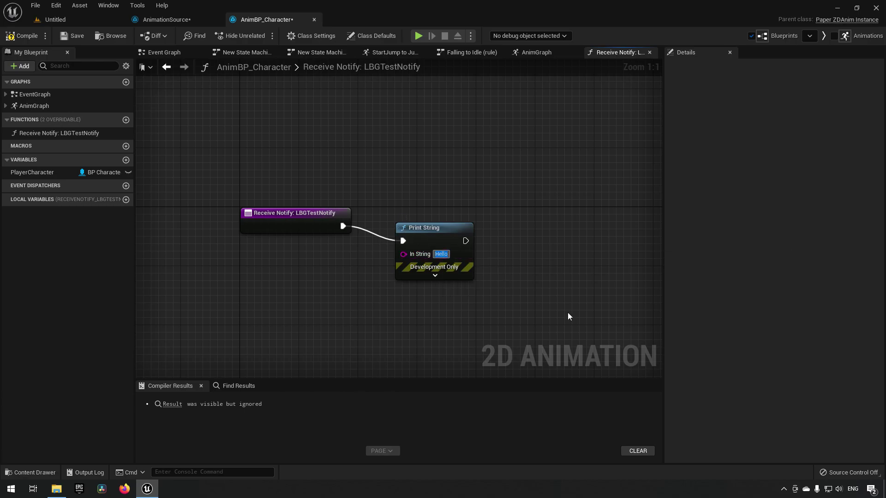
text(LBG notify)
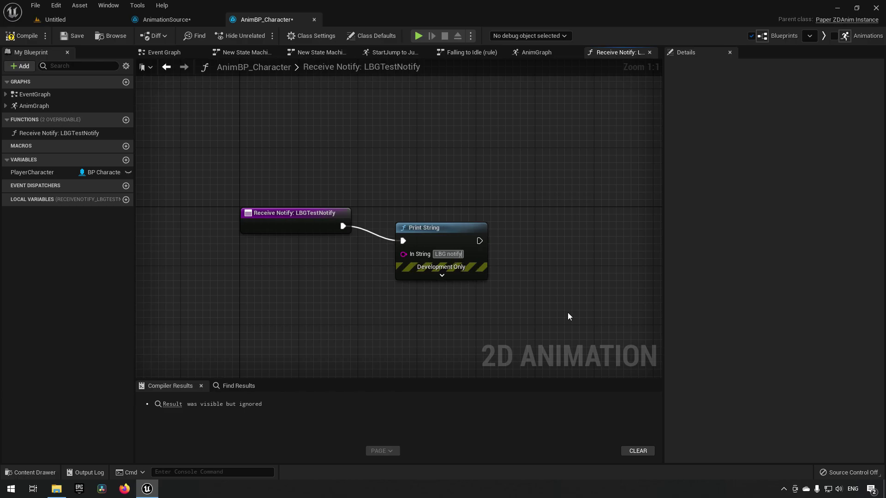
key(Return)
Step: Set the Print String node's Text Color to dark orange (sRGB hex CE7900FF), then compile and save AnimBP_Character
click(441, 275)
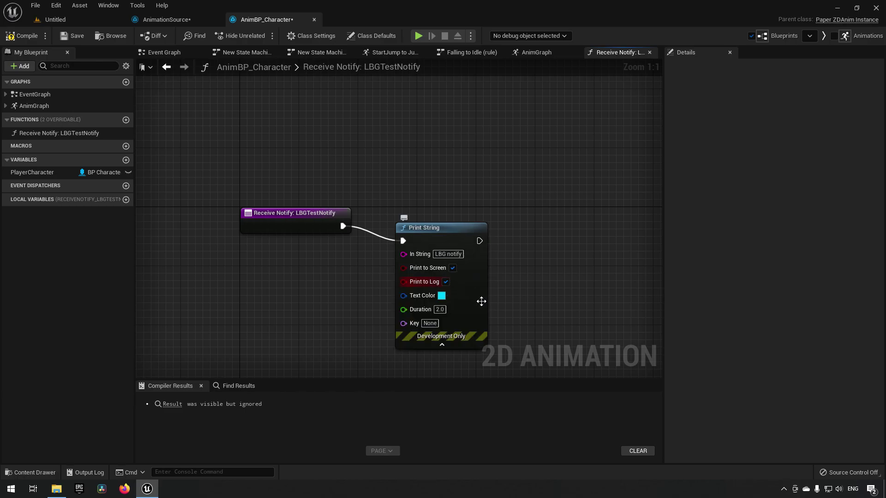
click(442, 296)
mouse_move(488, 330)
mouse_down()
mouse_move(541, 320)
mouse_move(558, 333)
mouse_up()
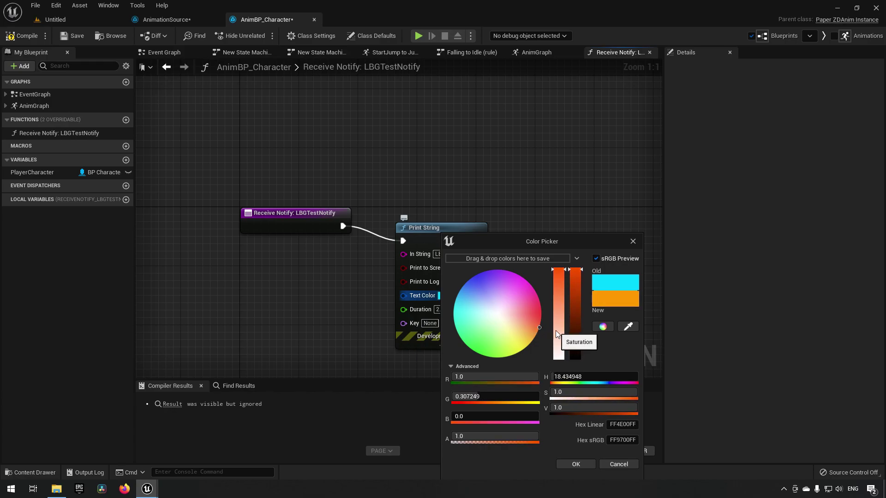
drag(575, 277, 575, 304)
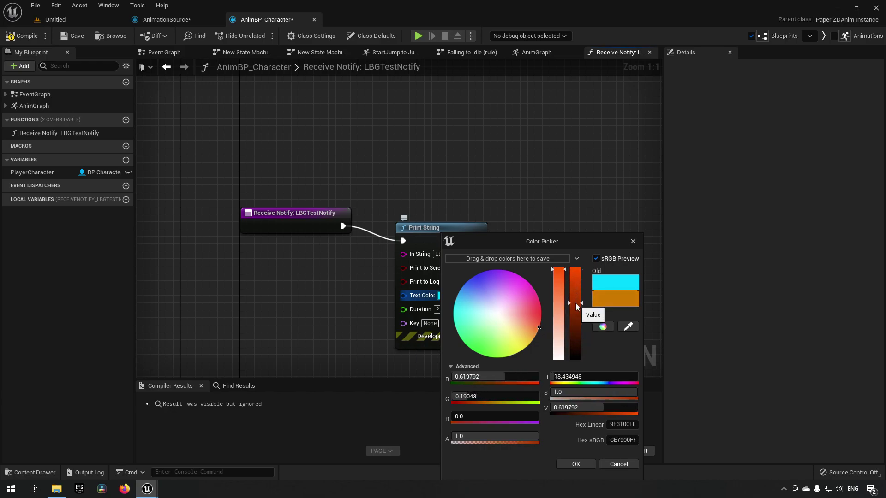
click(576, 465)
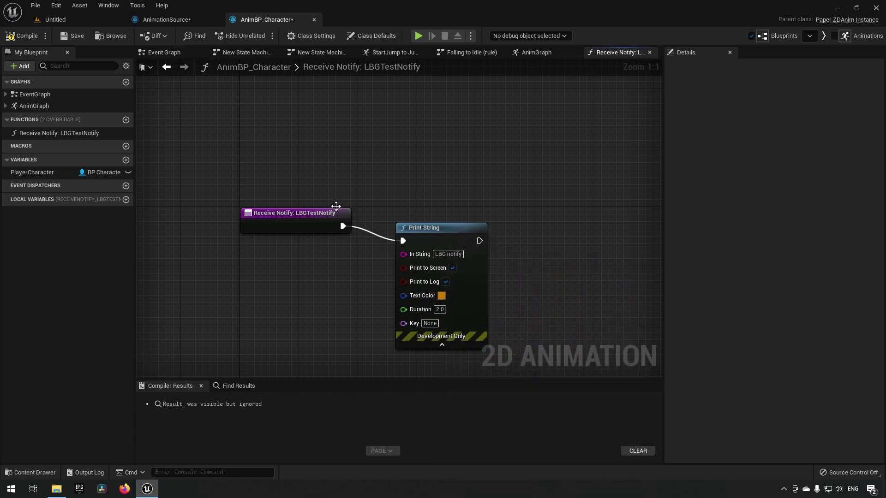
click(41, 35)
click(79, 37)
Step: Play the Untitled level, make the character jump several times to test the LBG notify message, and stop the session
click(56, 19)
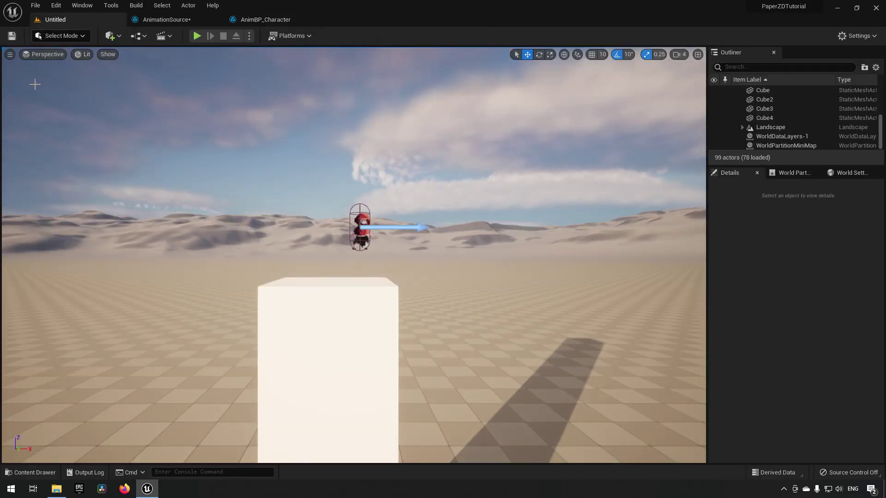
click(200, 35)
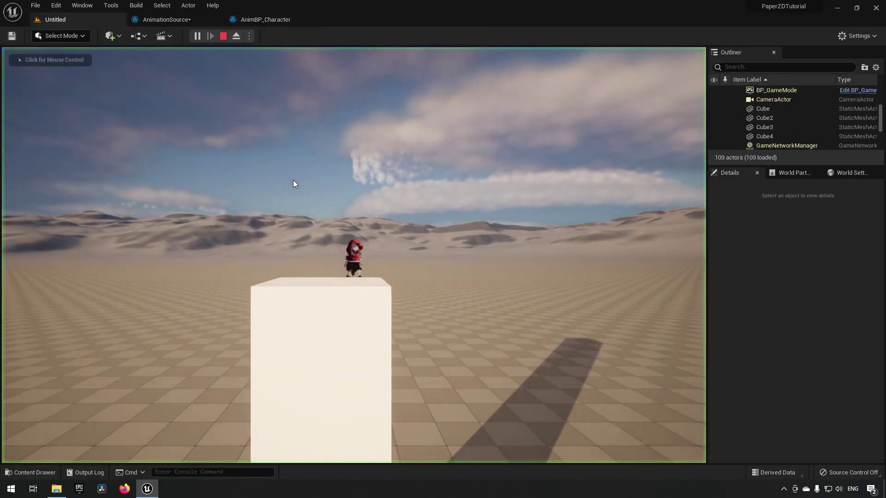
click(287, 172)
key(space)
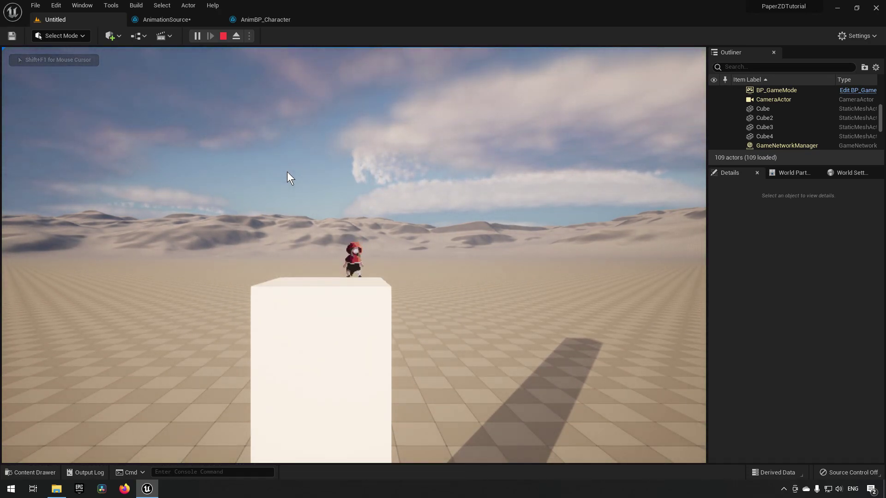
key(space)
key(space)
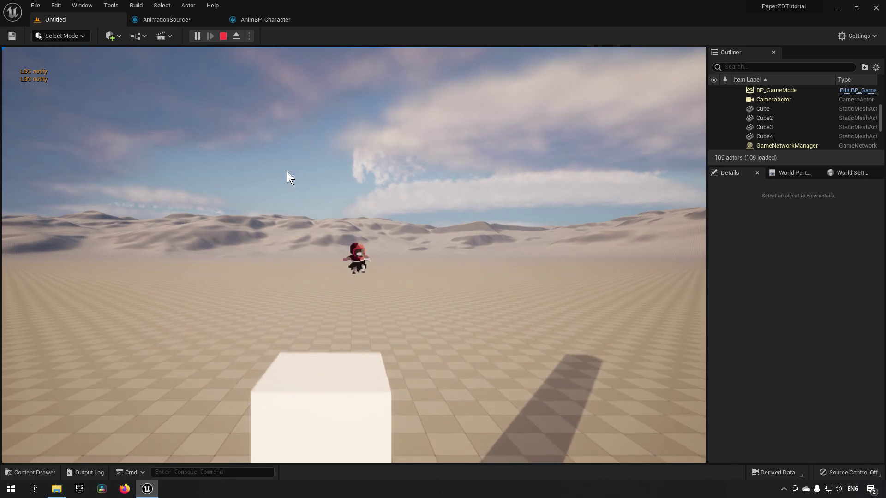
key(space)
key(shift+F1)
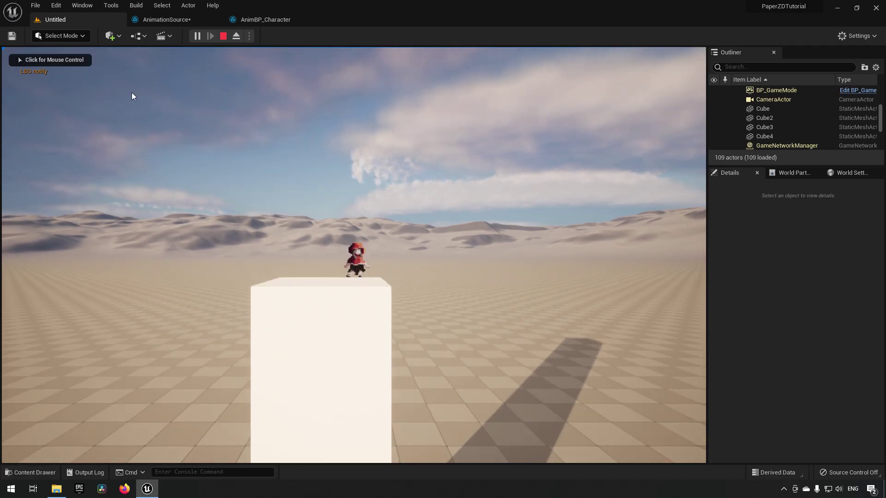
click(223, 36)
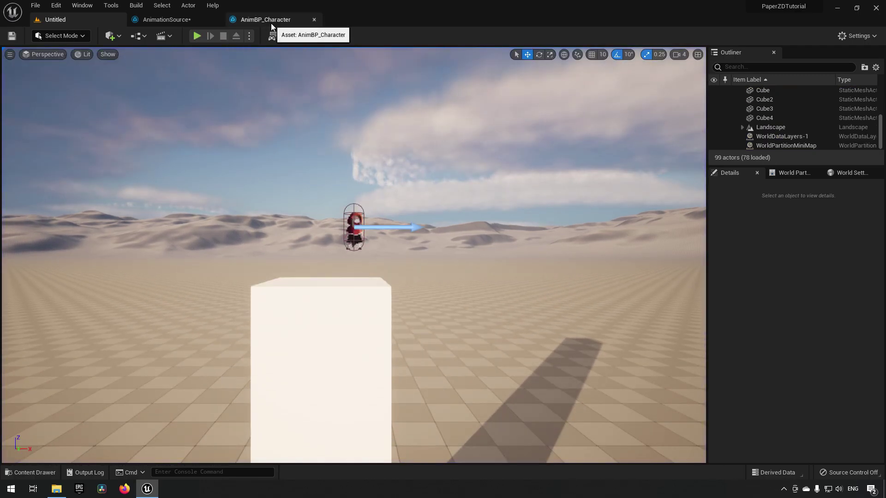
Step: Review the Receive Notify: LBGTestNotify graph in AnimBP_Character and view the blueprint's class defaults
click(184, 19)
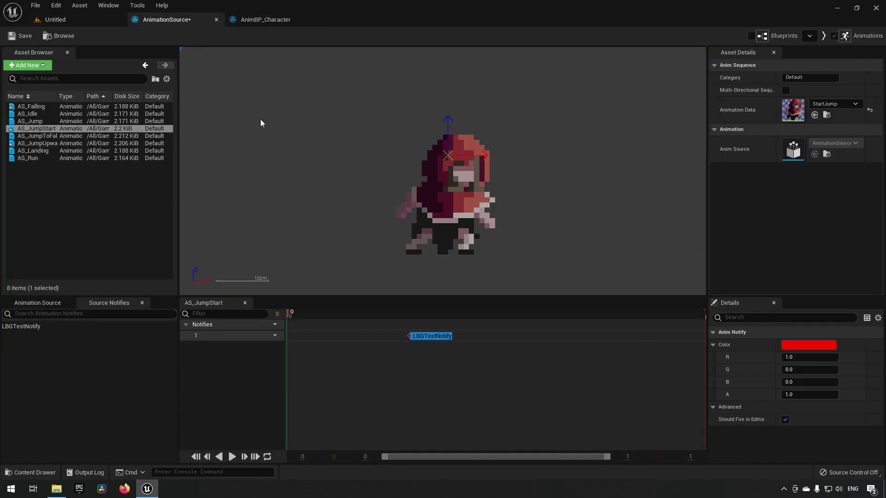
click(272, 20)
drag(229, 172, 579, 337)
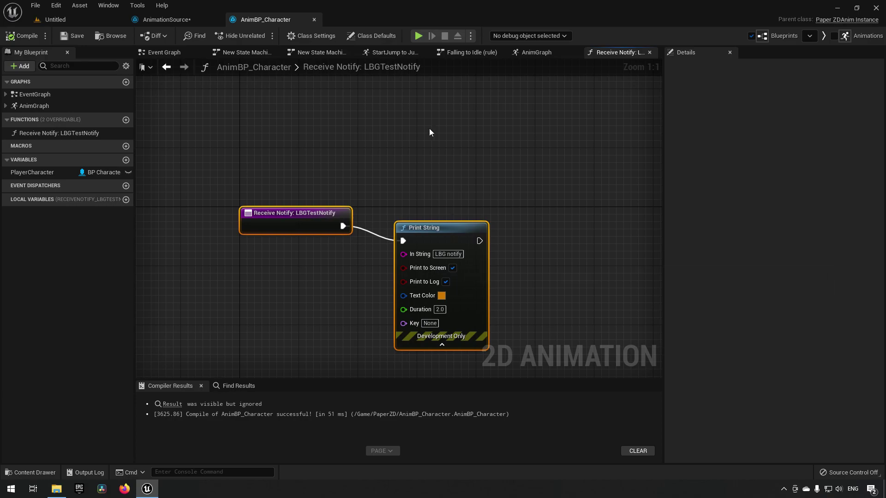
click(392, 179)
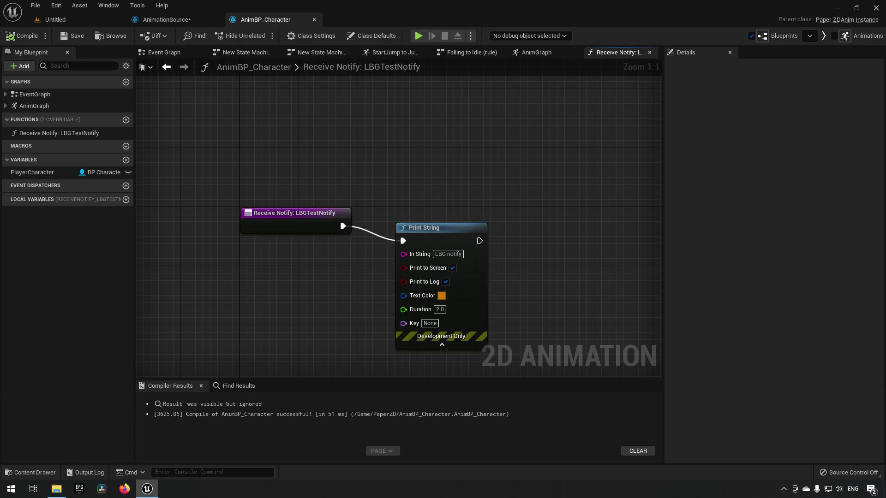
click(372, 35)
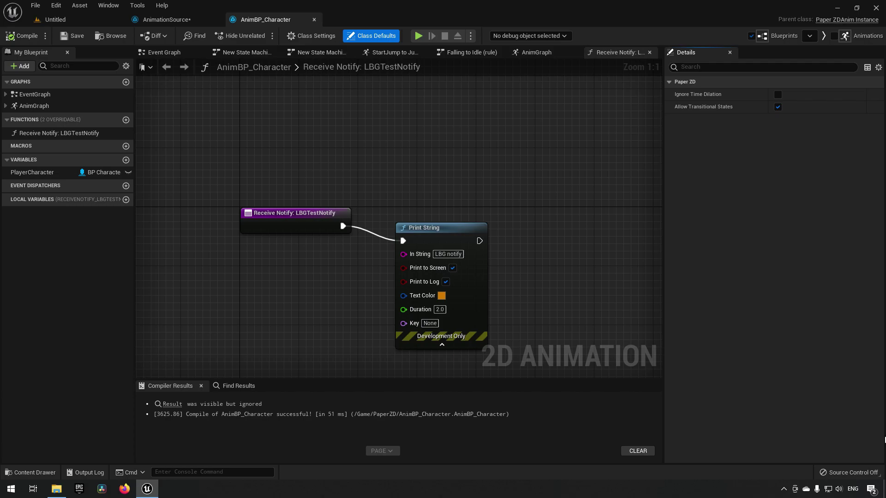
Step: Inspect the details of LBGTestNotify on the AS_JumpStart track and the notify options available there
click(167, 19)
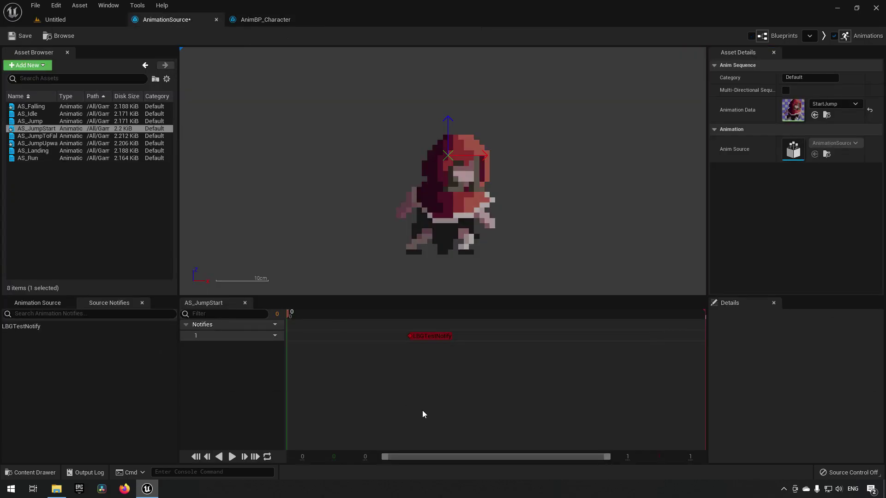
click(432, 337)
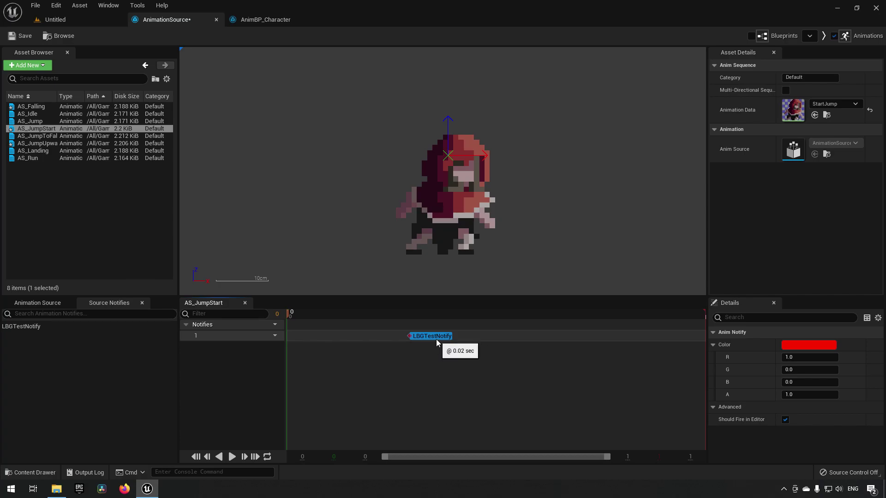
right_click(466, 337)
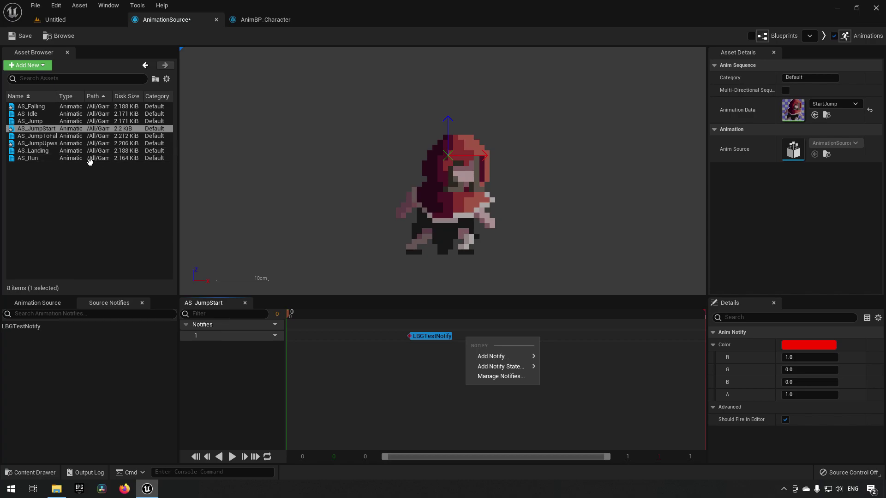
Step: Create a Blueprint class in the PaperZD content folder with PaperZDAnimNotify as its parent class
click(84, 23)
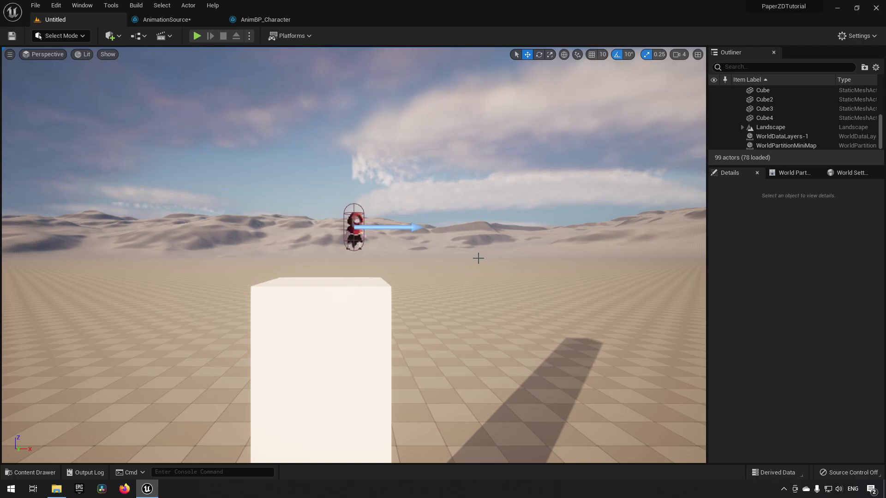
key(ctrl+space)
right_click(420, 373)
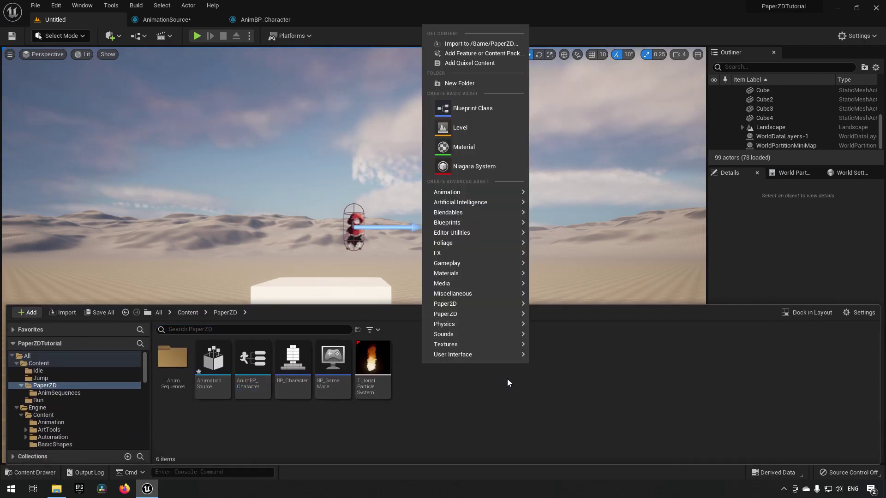
click(479, 107)
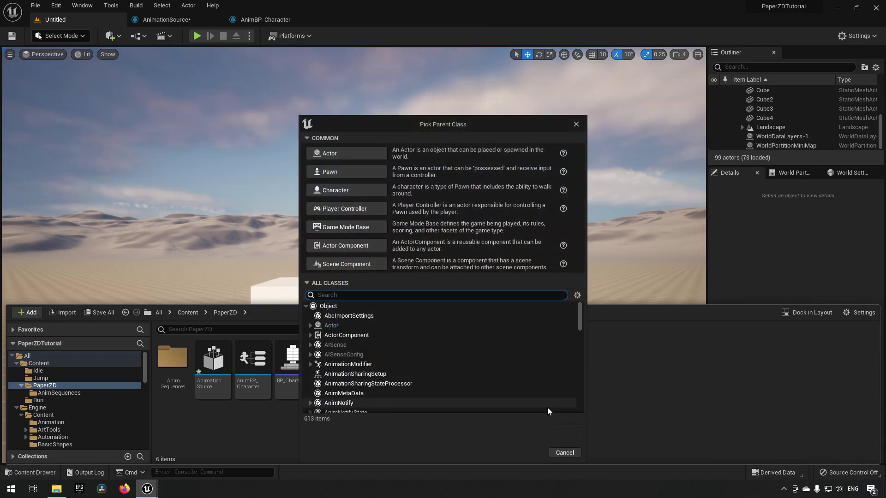
text(zd notify)
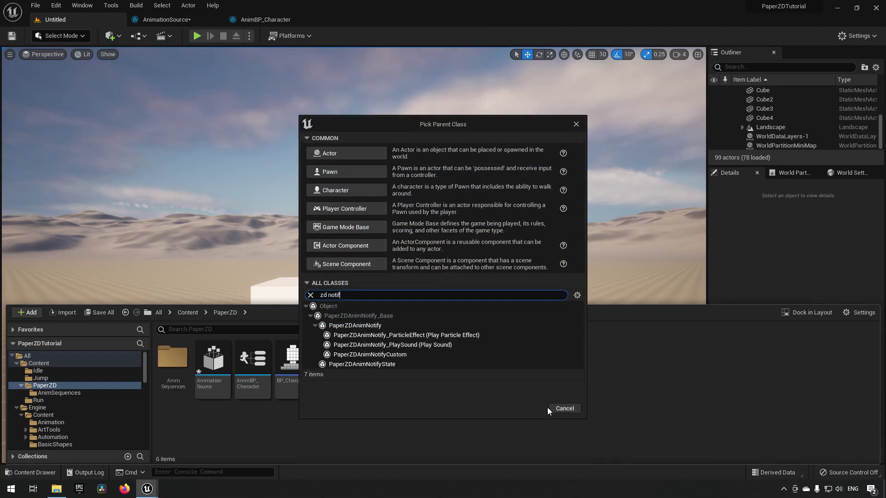
click(374, 326)
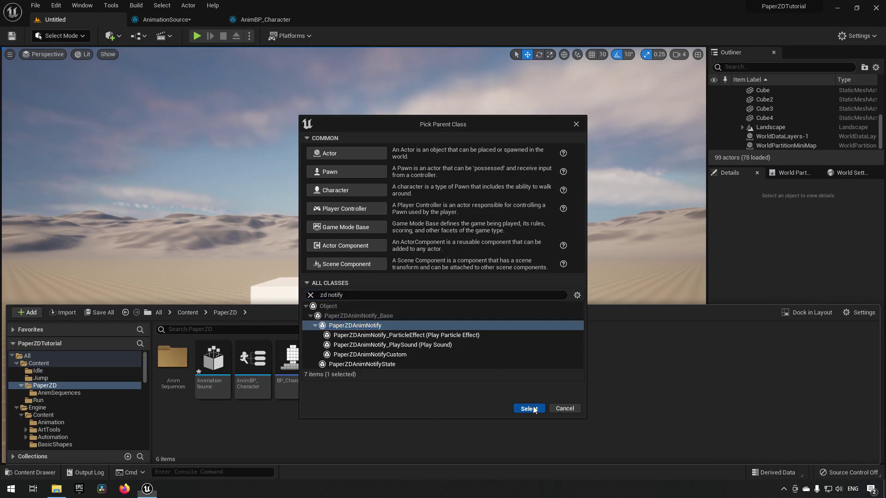
click(529, 409)
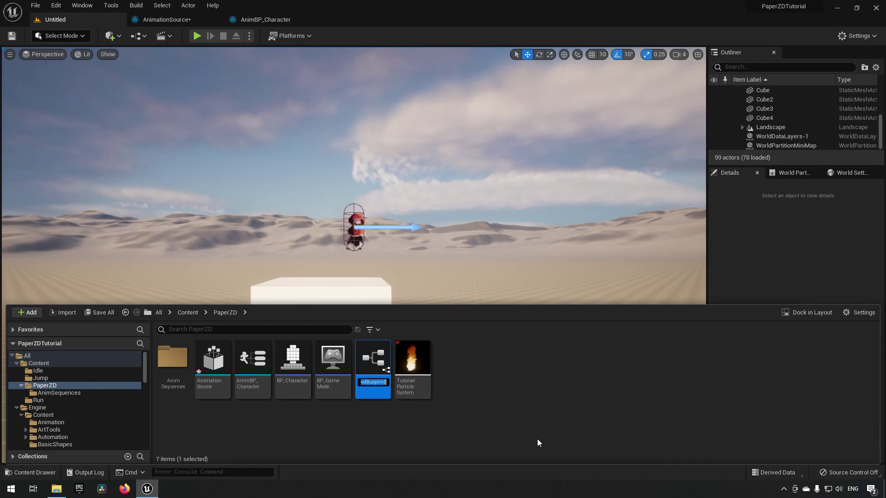
Step: Name the new notify Blueprint AN_ZDNotify and save it
text(AN)
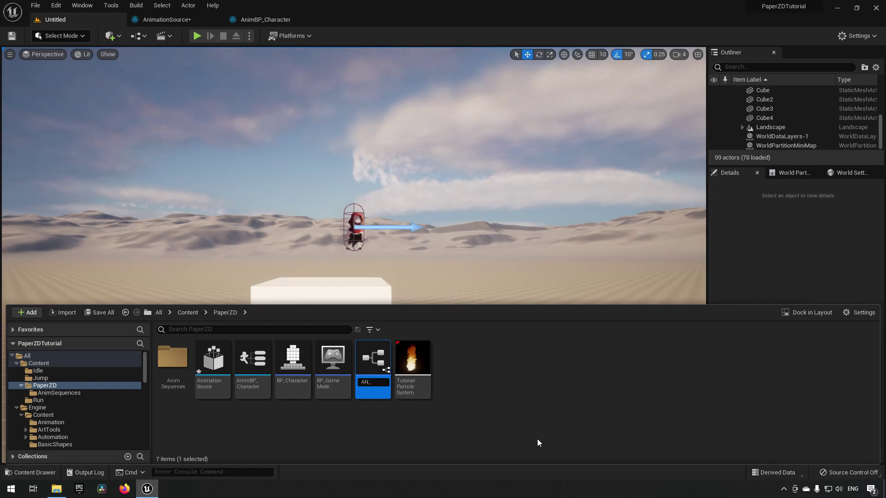
text(_ZDNotify)
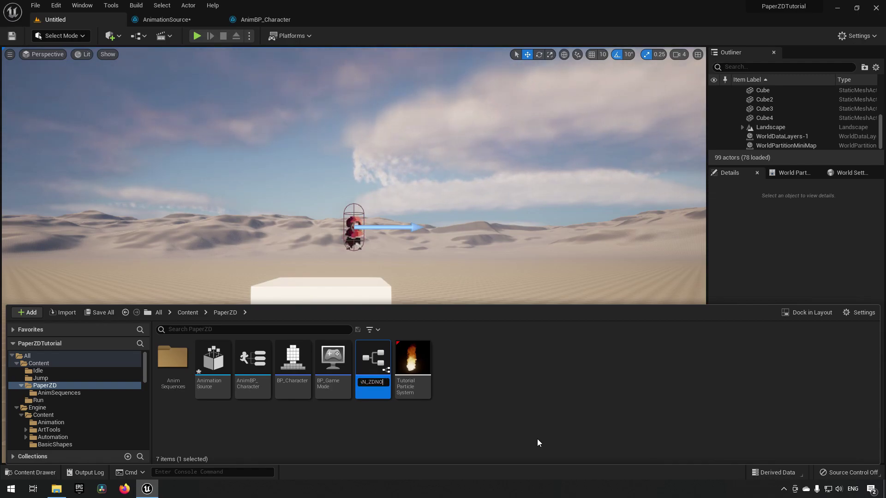
key(Return)
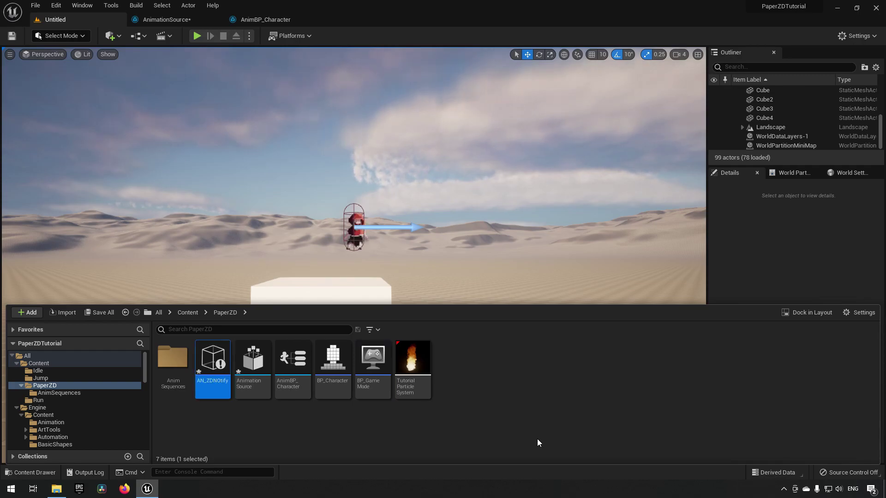
click(219, 383)
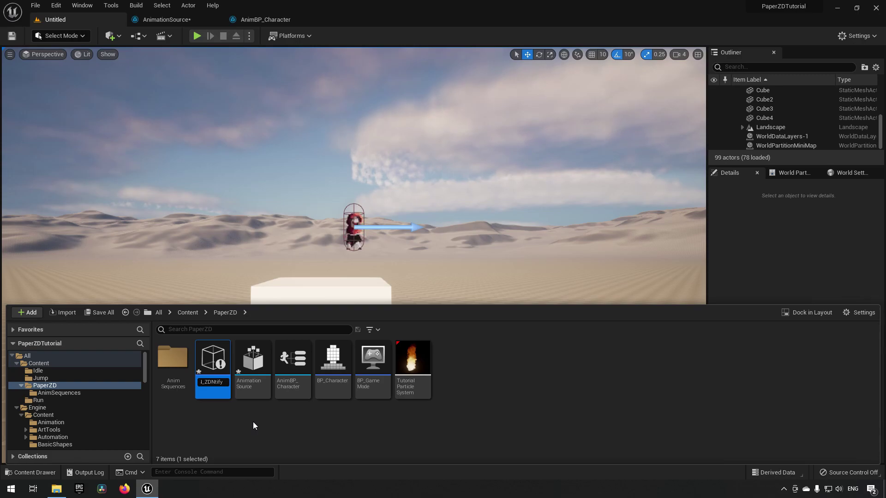
key(Escape)
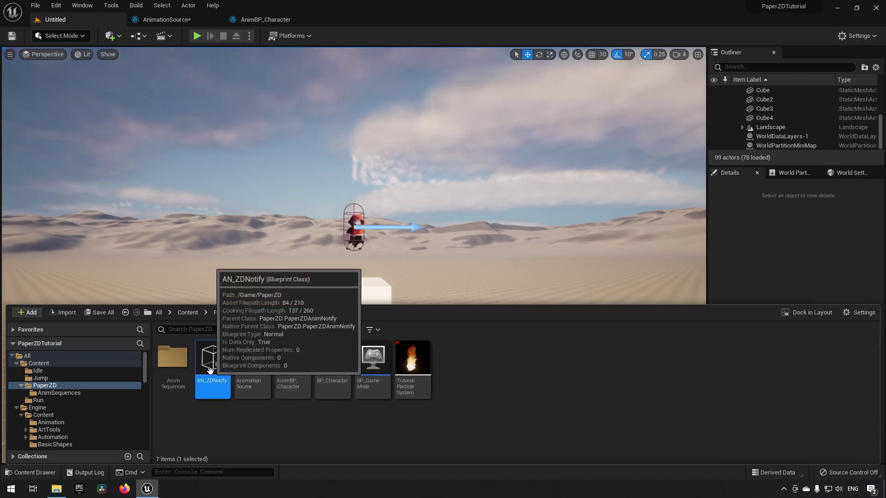
key(ctrl+s)
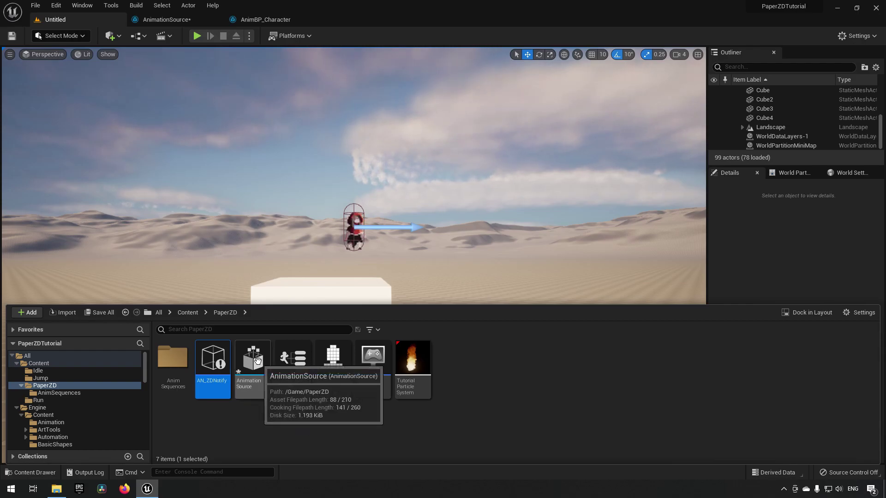
Step: Add an AN_ZDNotify notify after LBGTestNotify on the AS_JumpStart notify track and select it to view its details
click(178, 19)
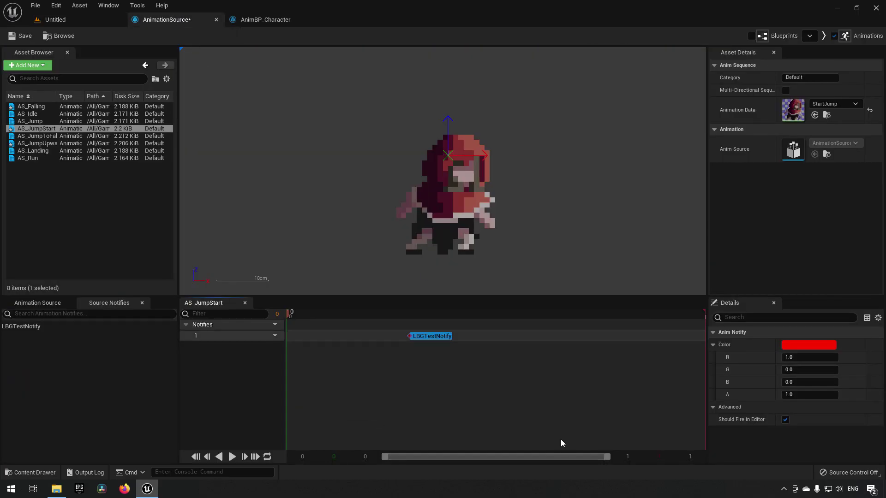
right_click(488, 337)
mouse_move(517, 354)
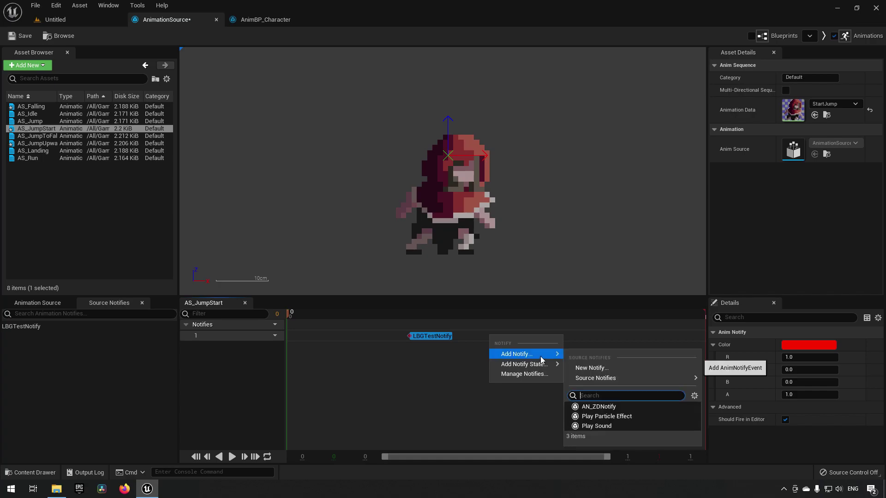
click(610, 408)
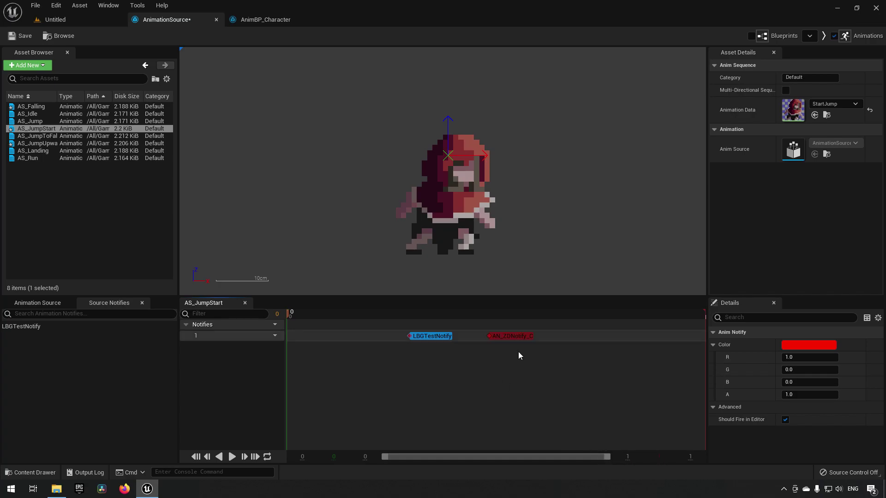
click(521, 336)
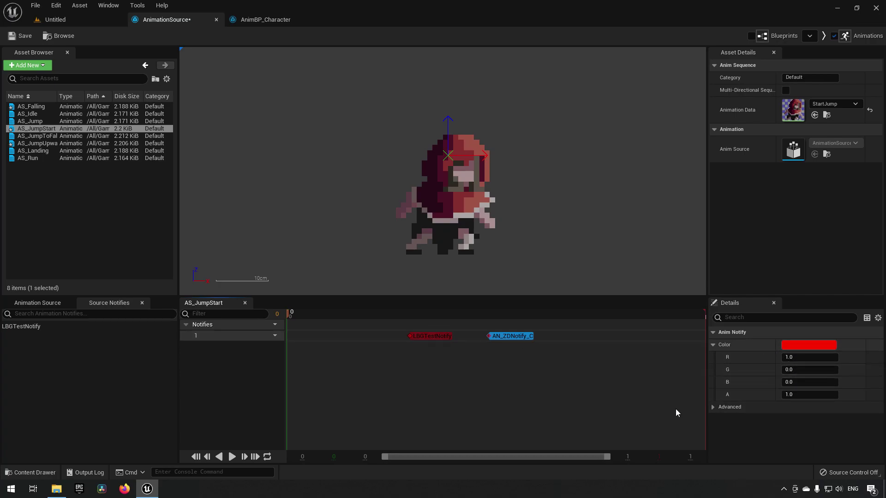
Step: Create a new PaperZD AnimationSource with the default name in the PaperZD content folder and open it
click(82, 21)
key(ctrl+space)
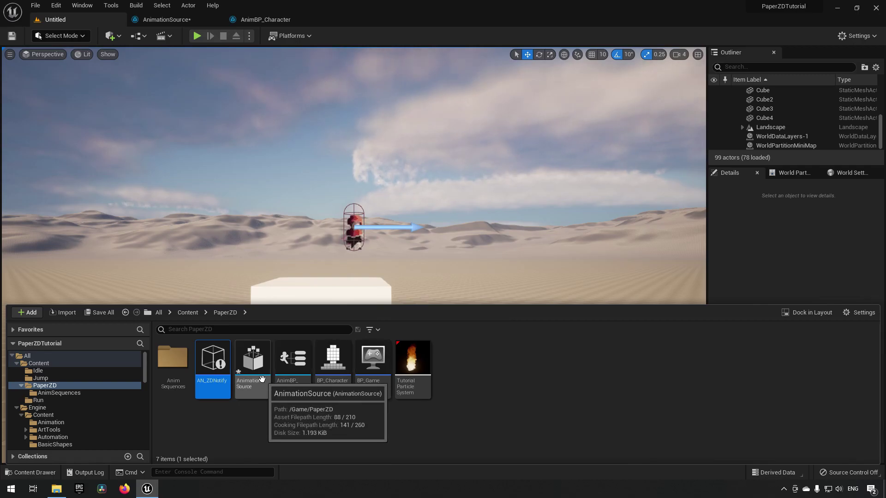
right_click(484, 374)
mouse_move(547, 341)
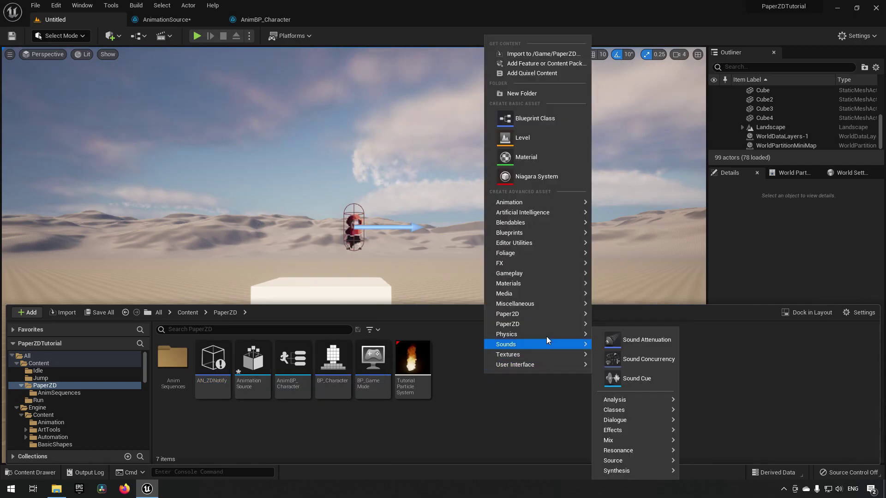
mouse_move(547, 323)
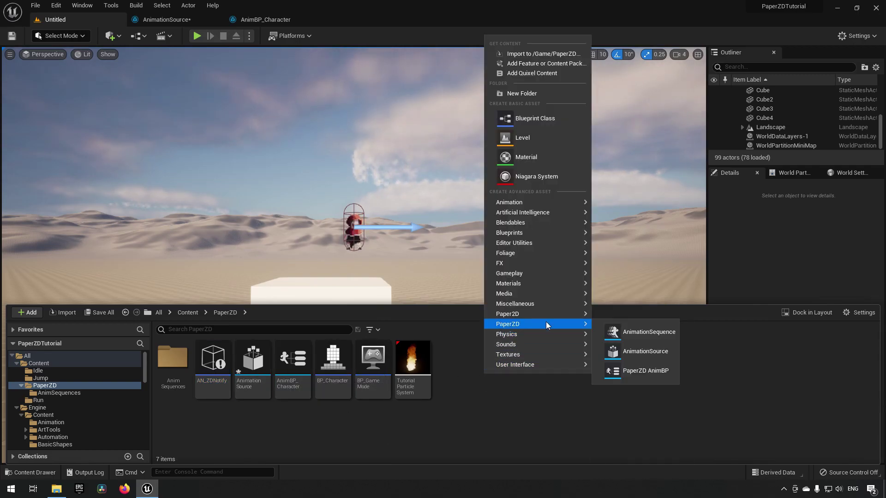
click(656, 351)
key(Return)
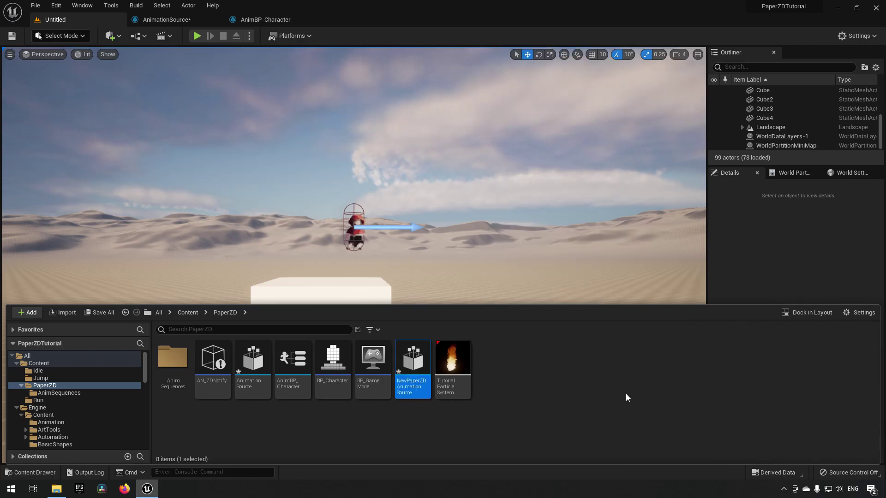
double_click(412, 369)
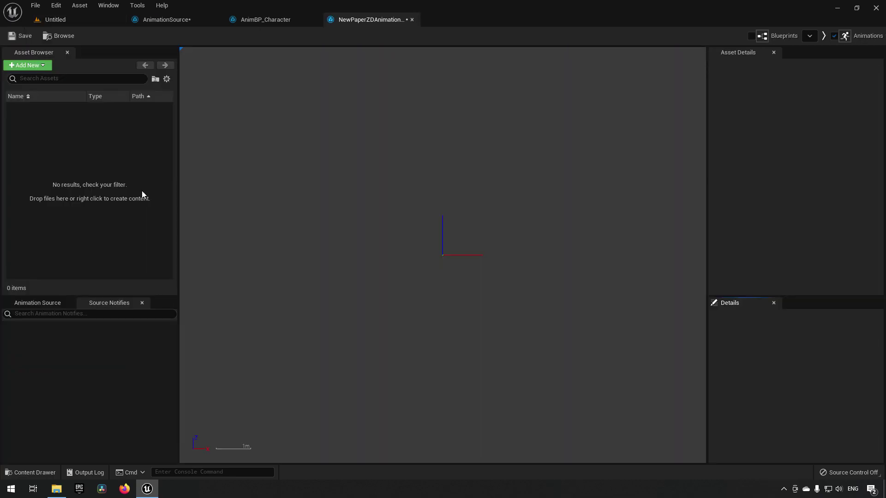
Step: Add an animation sequence to the new animation source and inspect the notify options available on its notify track
click(36, 67)
click(46, 87)
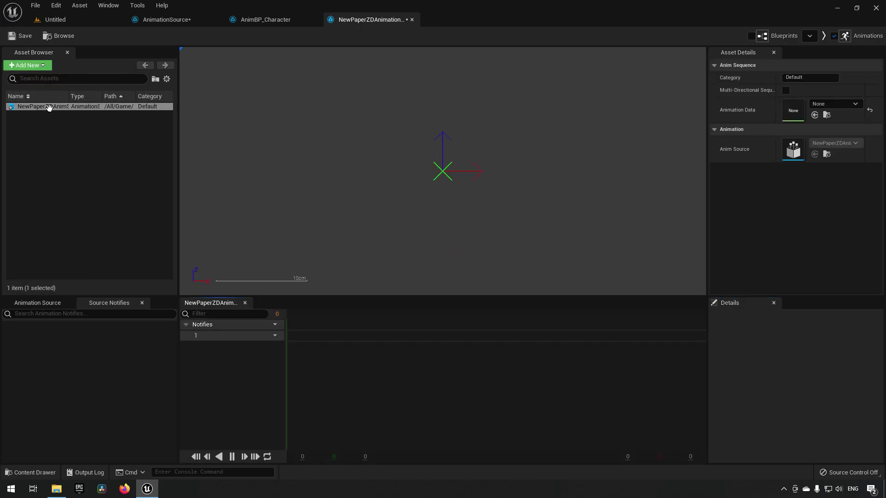
right_click(326, 340)
mouse_move(366, 358)
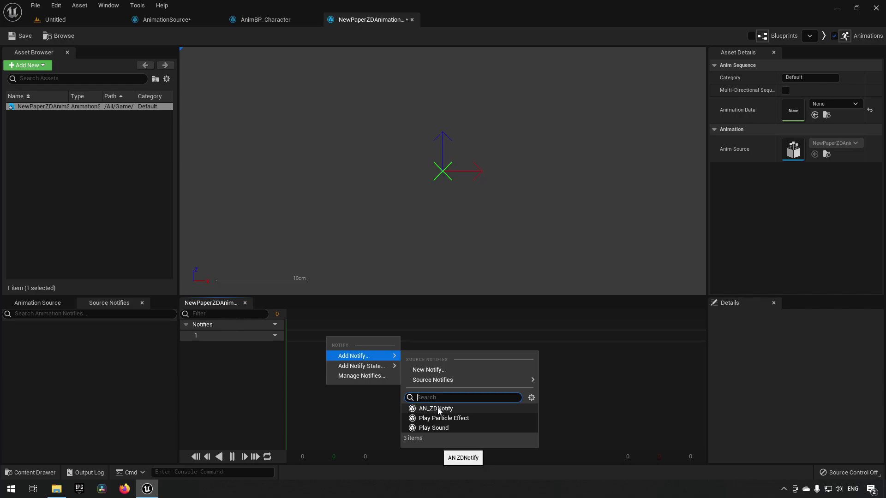
mouse_move(458, 384)
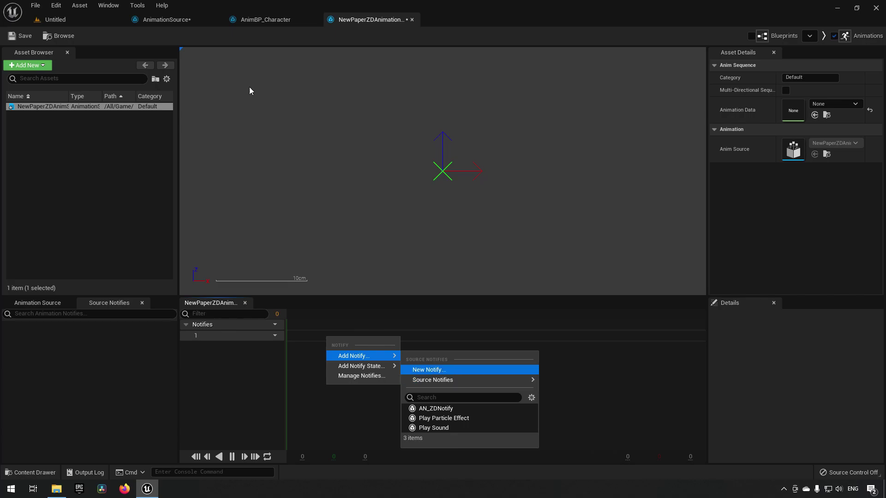
Step: Compare the LBGTestNotify notify on AS_JumpStart with the new animation source's notify track and locate the new source in the PaperZD folder
click(166, 20)
click(435, 338)
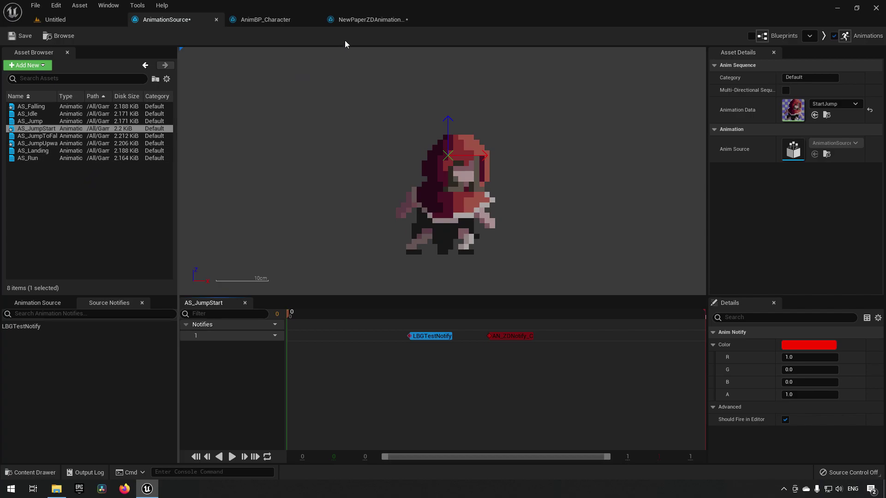
click(360, 21)
right_click(433, 340)
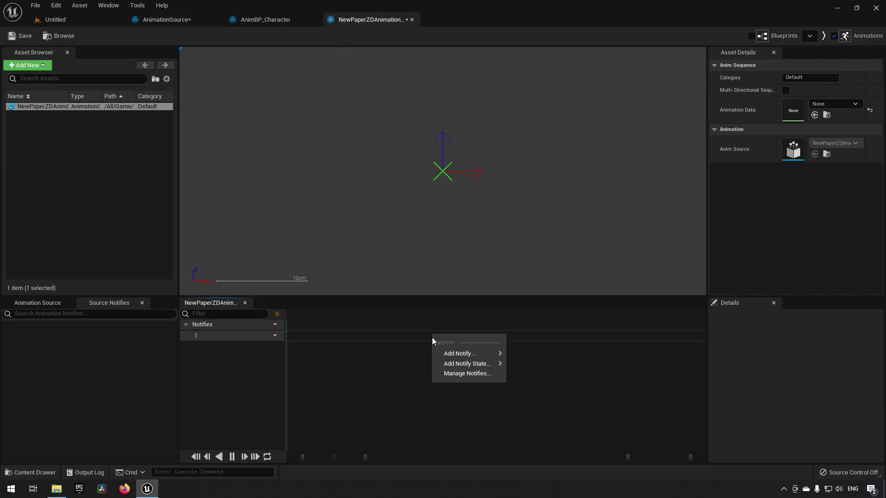
click(75, 19)
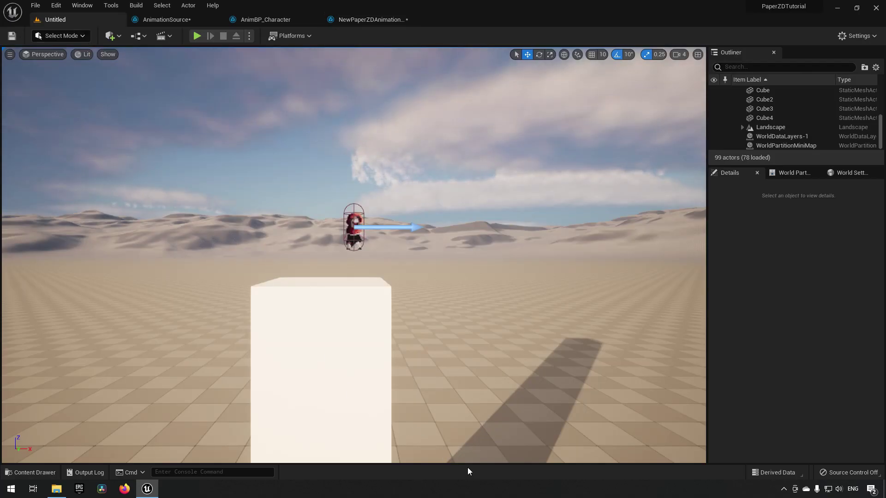
key(ctrl+space)
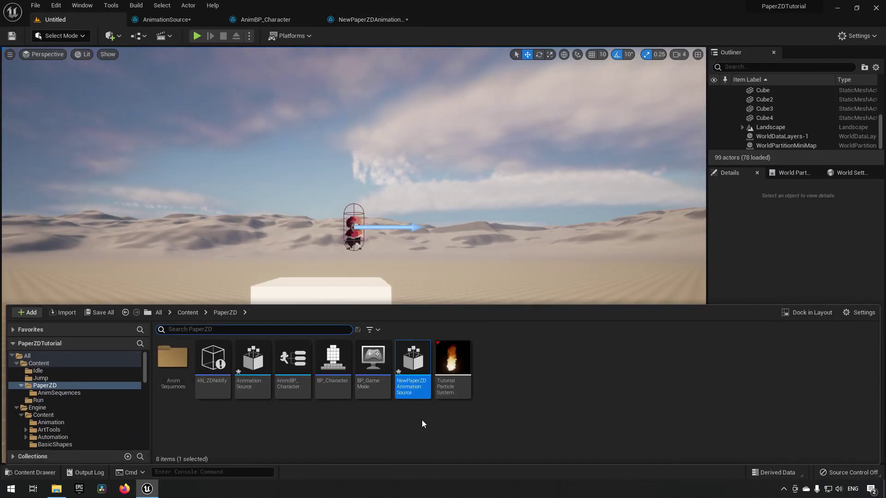
click(418, 389)
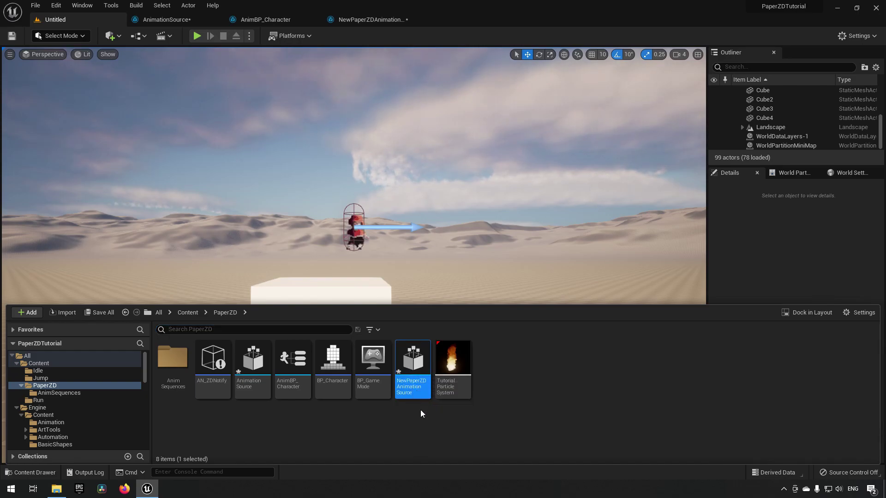
click(358, 21)
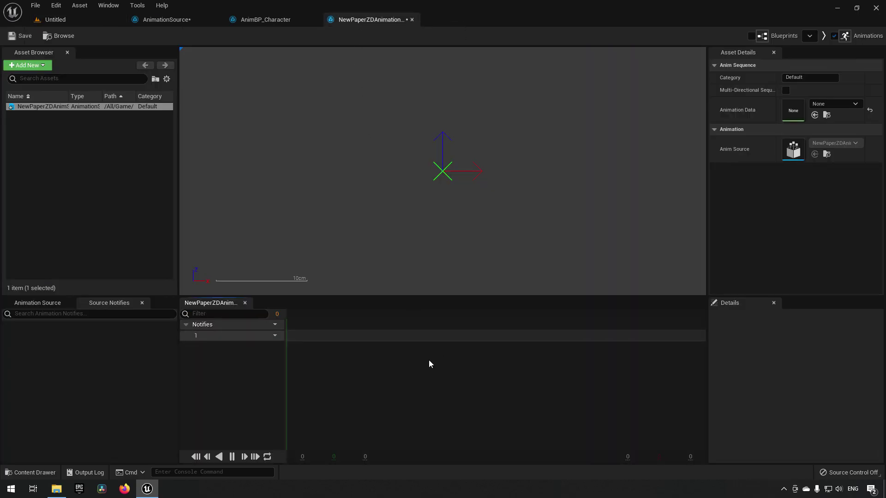
Step: Close the NewPaperZDAnimationSource editor and force delete that asset from the PaperZD folder
click(412, 19)
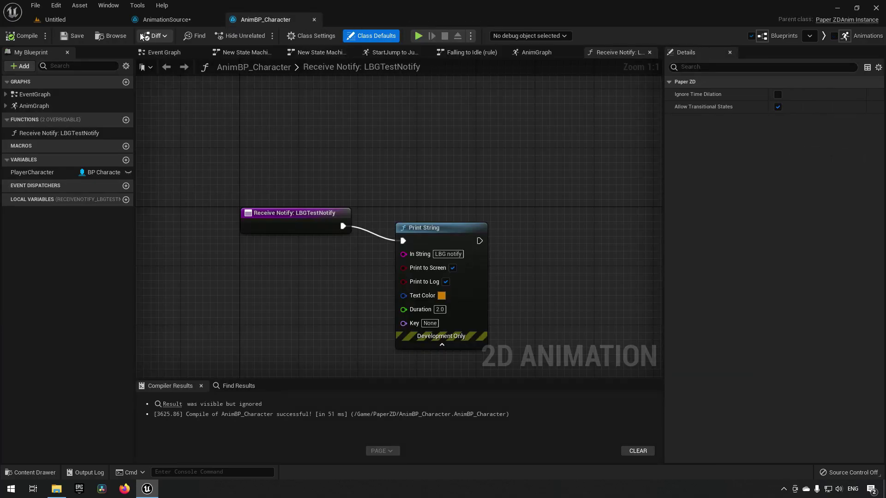
click(101, 23)
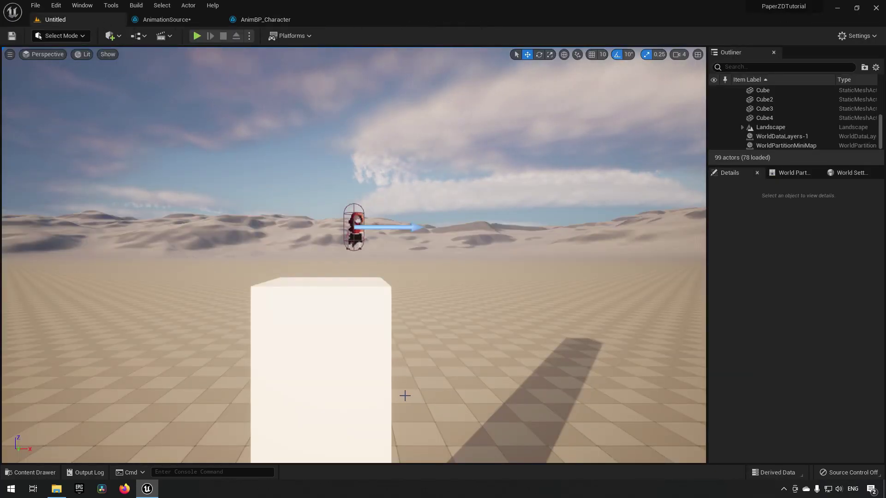
key(ctrl+space)
key(Delete)
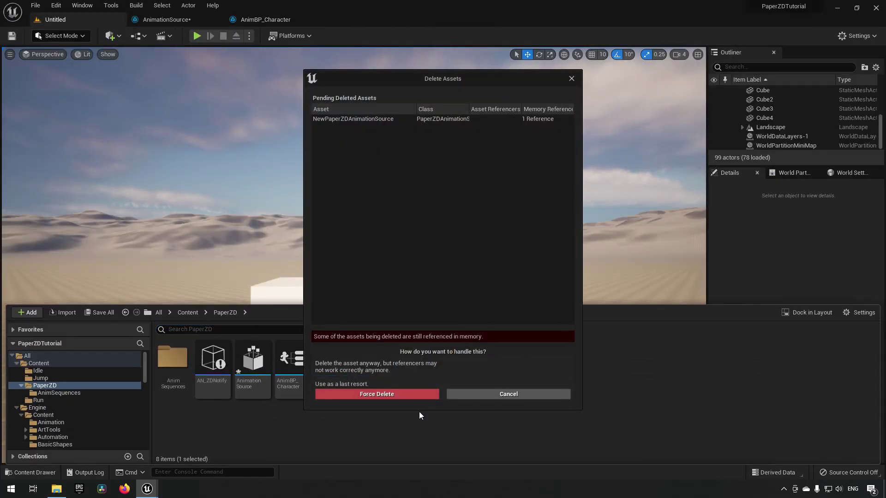
click(408, 393)
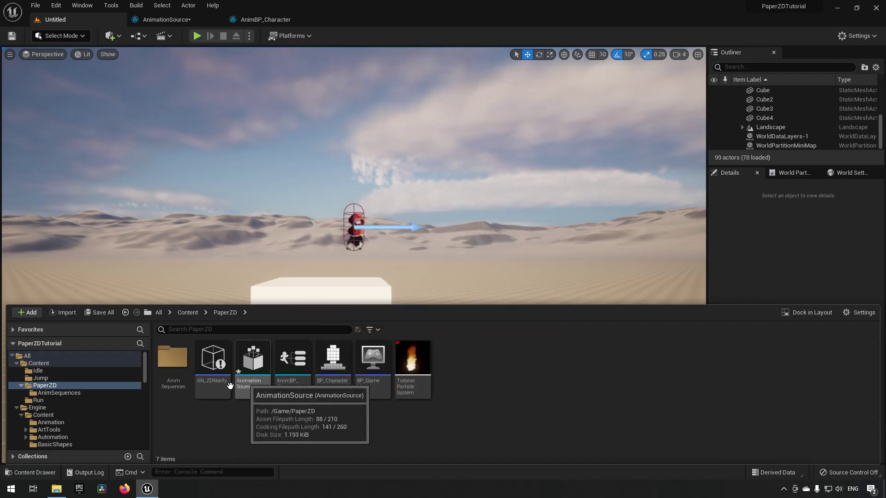
Step: Open the AN_ZDNotify Blueprint and override its On Receive Notify function as an event in the Event Graph
click(213, 367)
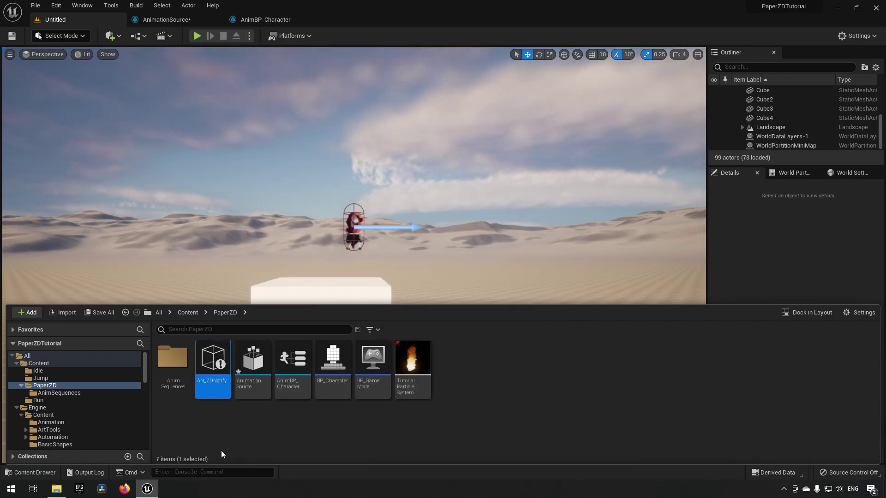
double_click(217, 367)
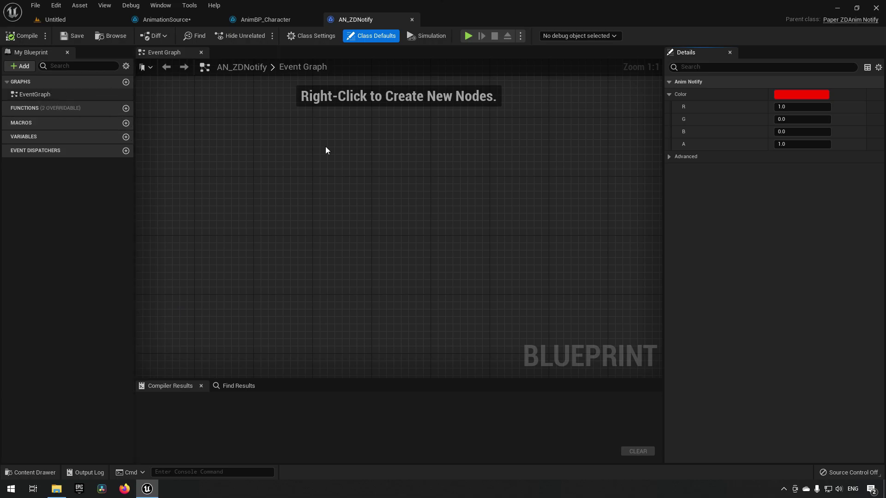
click(399, 186)
right_drag(378, 189, 304, 189)
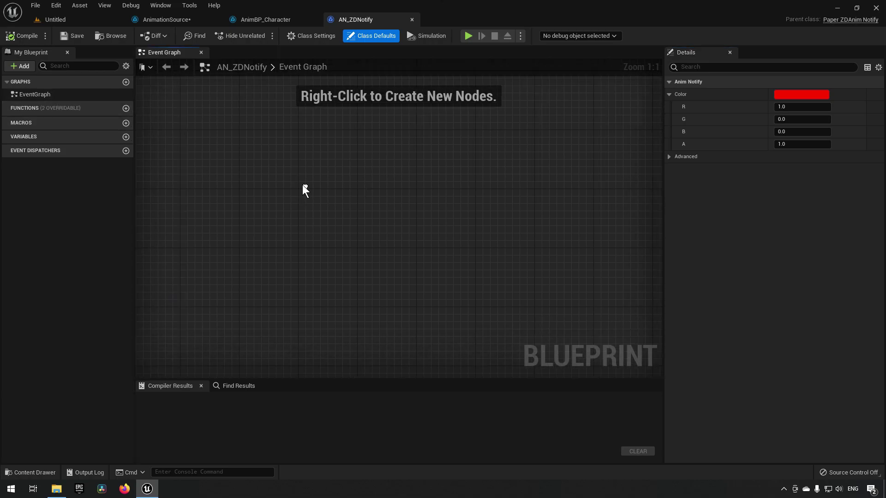
mouse_move(24, 108)
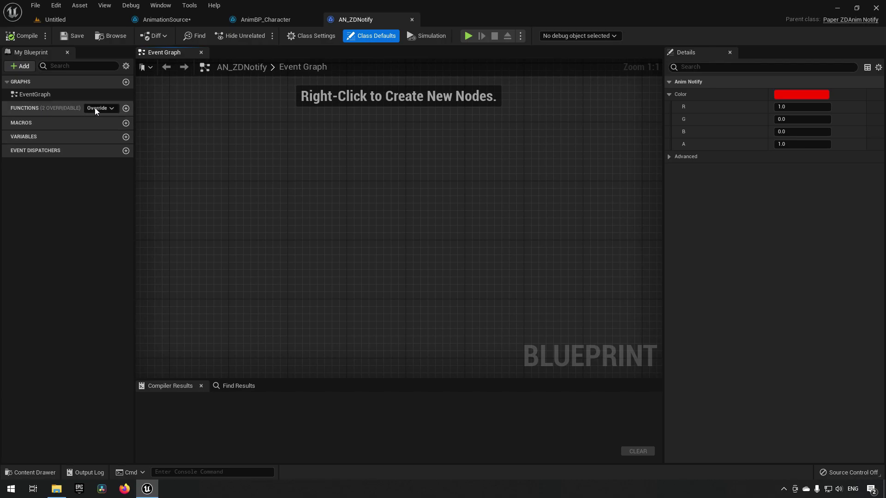
click(111, 108)
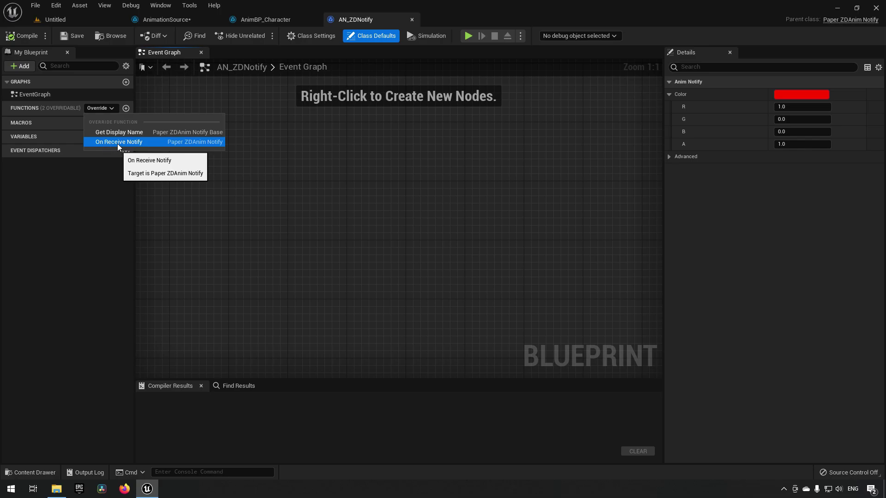
click(118, 143)
right_drag(485, 253, 418, 226)
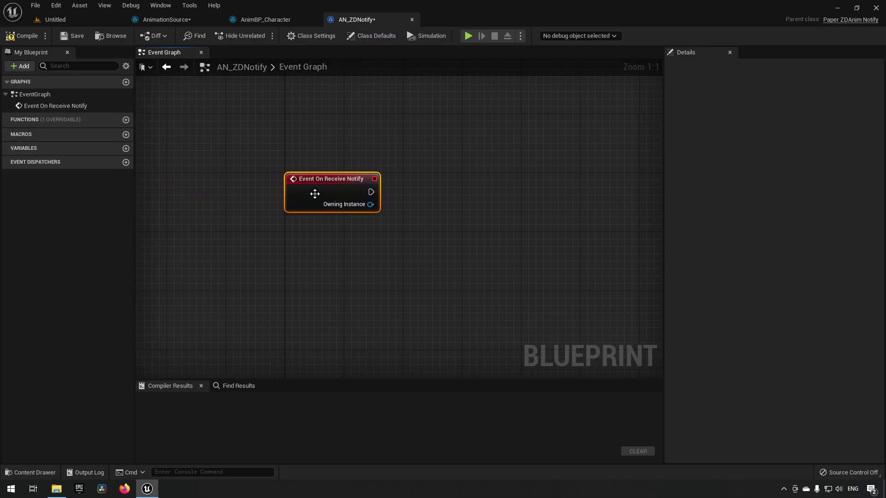
drag(257, 134, 528, 287)
Step: Check AN_ZDNotify on the AS_JumpStart track, and connect a Print String node to Event On Receive Notify in its Blueprint
click(180, 21)
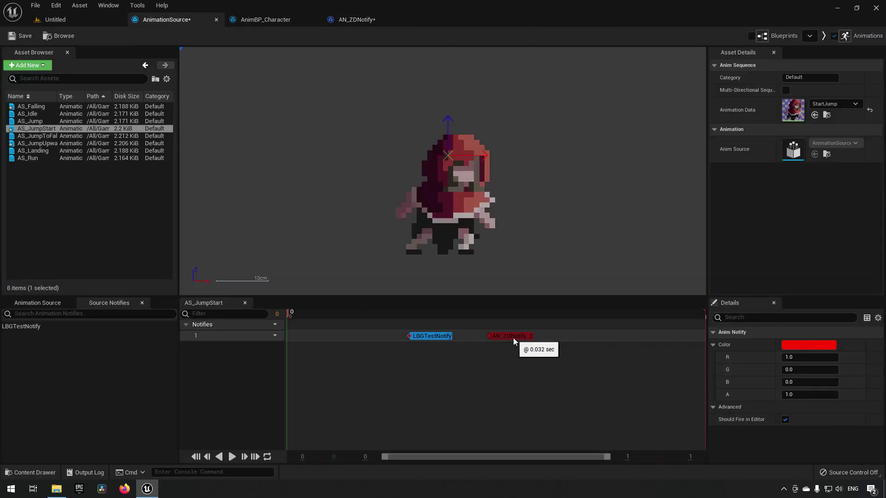
click(354, 21)
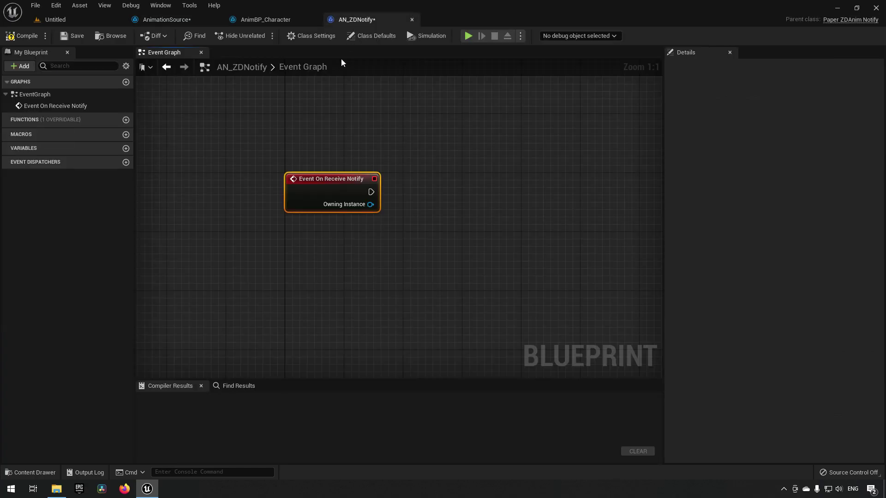
drag(371, 192, 456, 190)
text(p)
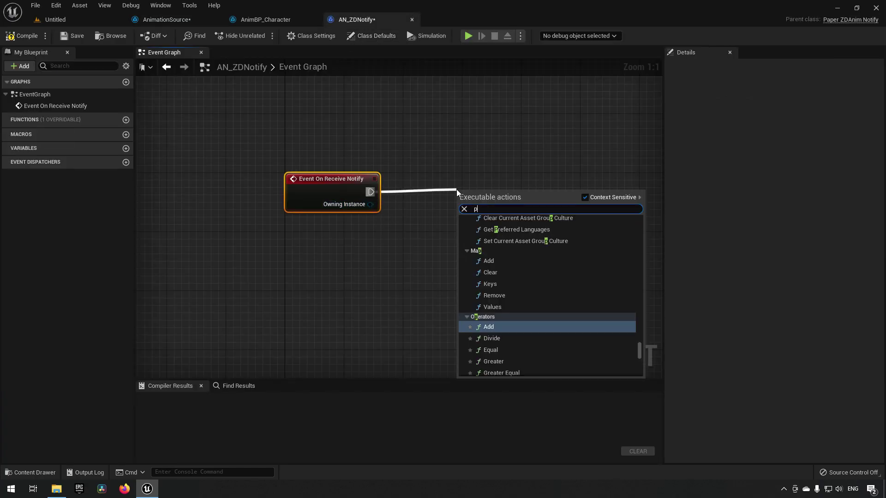
text(rint)
key(Return)
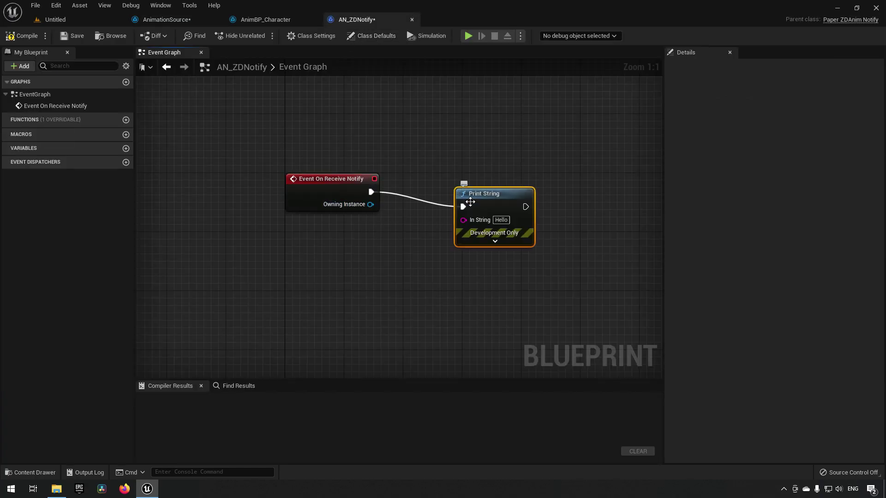
drag(495, 196, 502, 189)
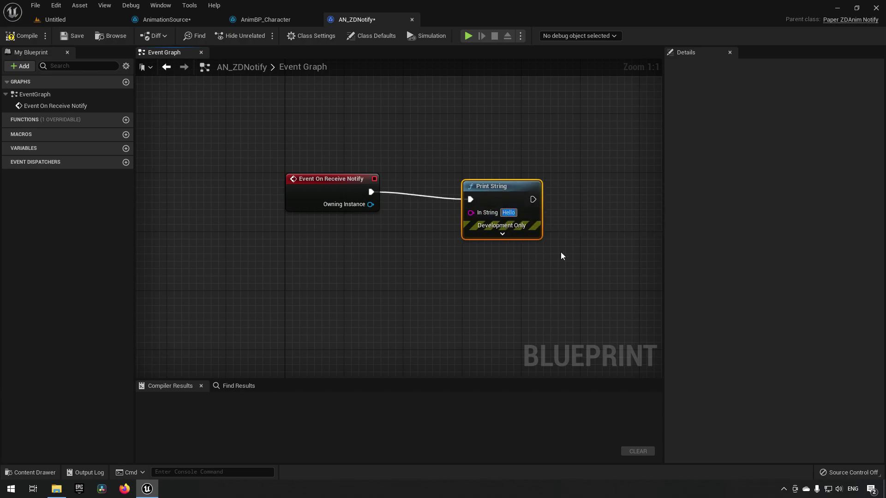
Step: Set the Print String node's In String to "BP Notify" and its Text Color to blue (Hex sRGB 0099FFFF)
text(BP Notify)
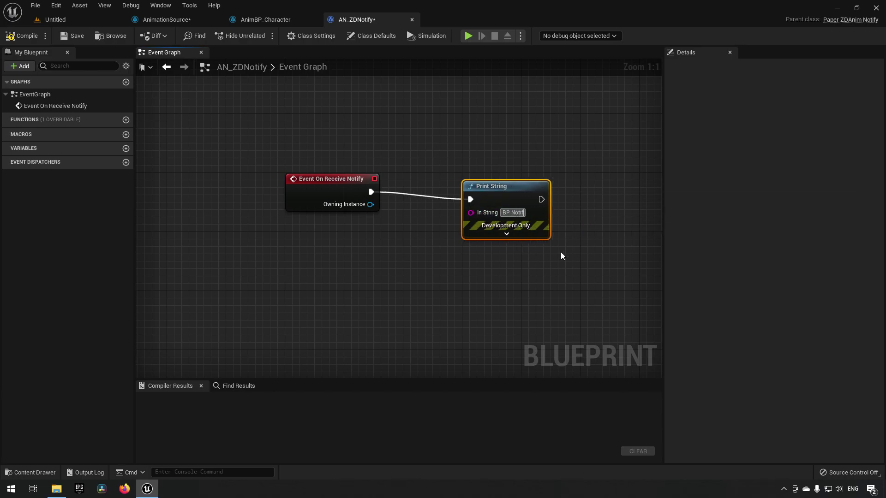
click(528, 235)
click(509, 254)
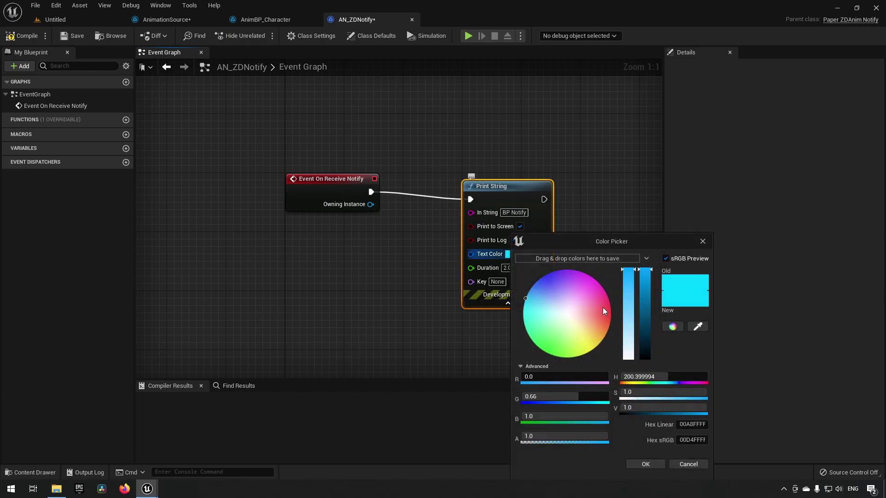
drag(531, 293, 531, 282)
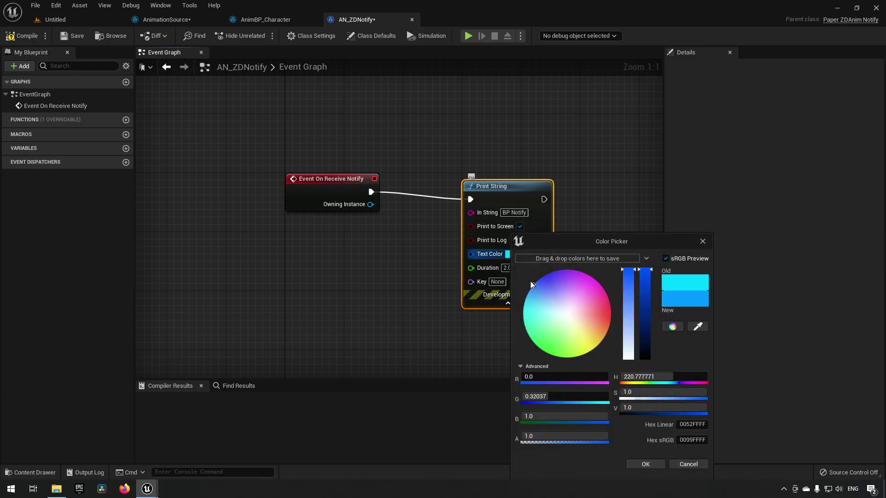
click(645, 464)
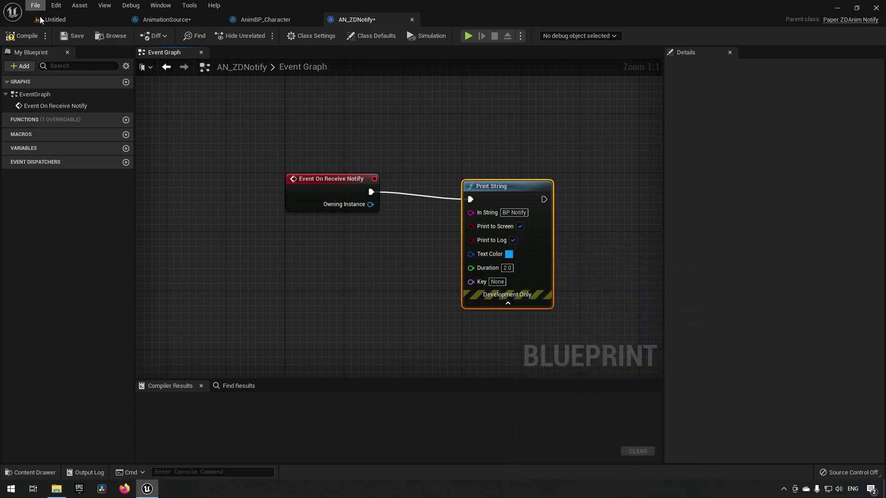
Step: Compile AN_ZDNotify, play the level and make the character jump to test the notify messages
click(22, 35)
click(70, 20)
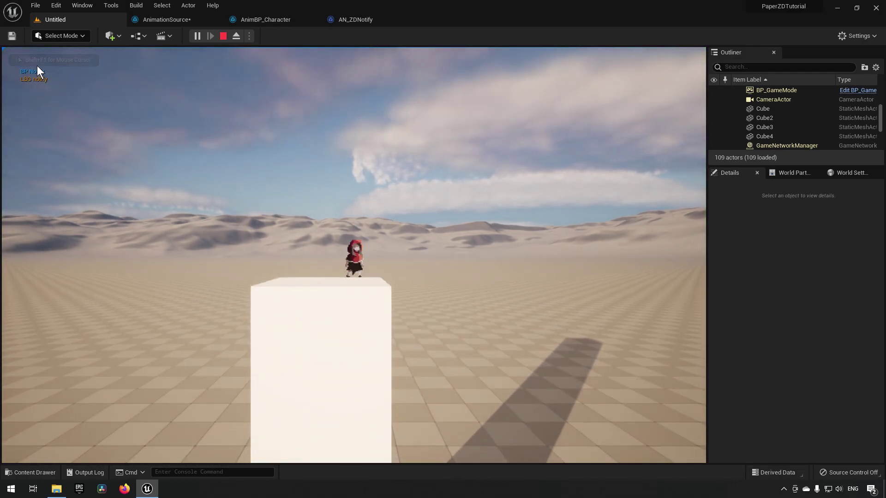
key(space)
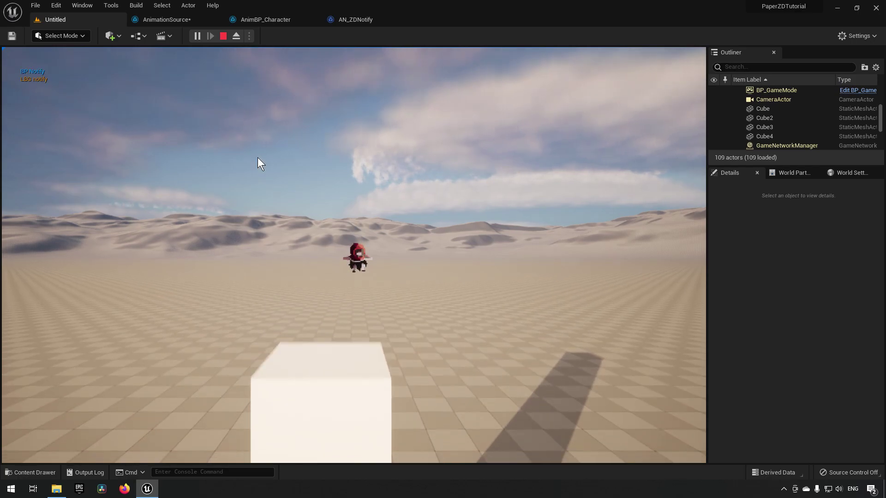
Step: Stop the play session and review the notify logic in the AnimBP_Character and AN_ZDNotify Blueprints
click(222, 36)
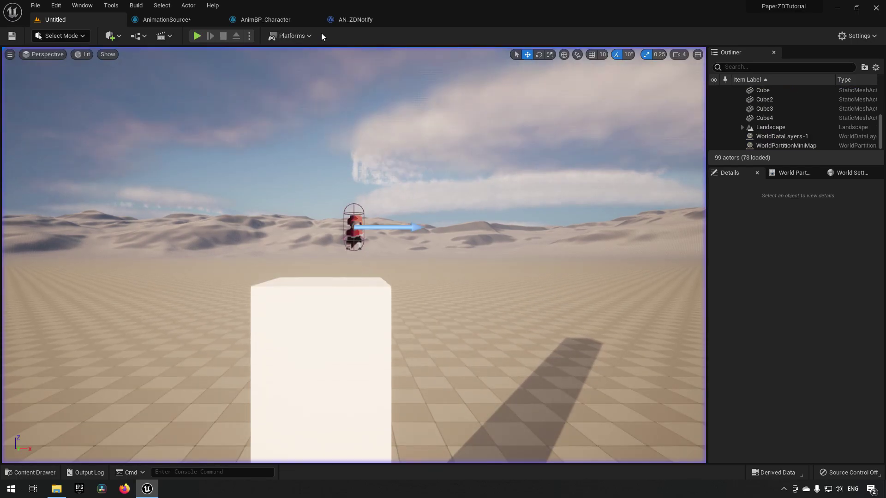
click(361, 20)
click(263, 21)
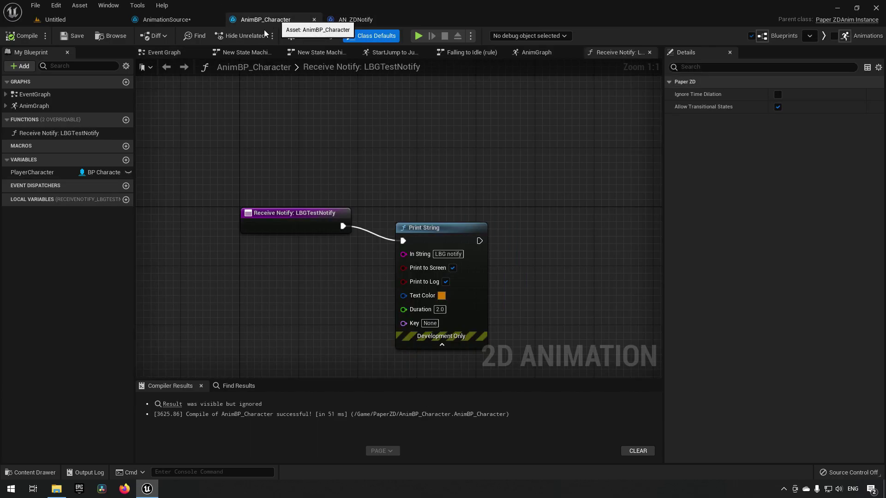
click(350, 21)
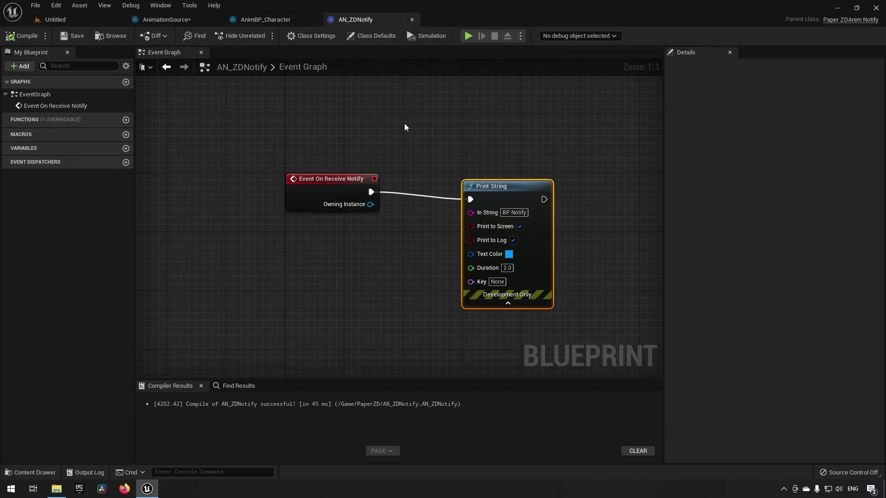
drag(403, 124, 592, 327)
click(317, 141)
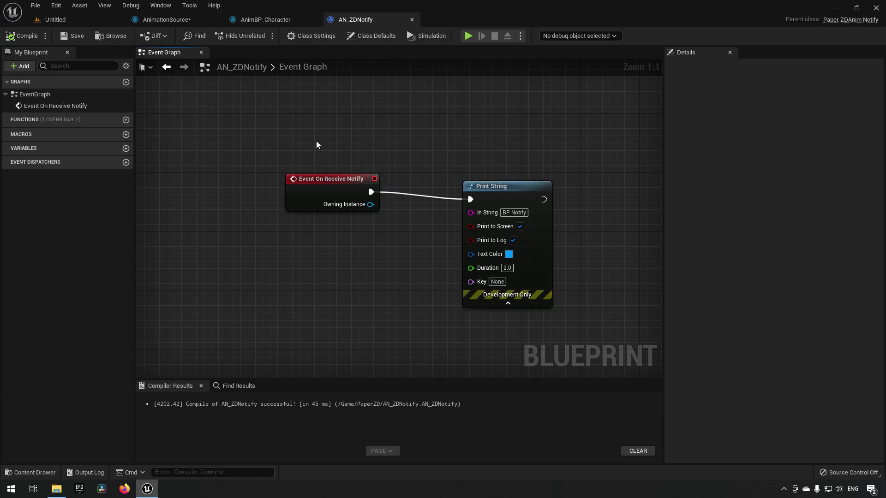
drag(226, 135, 639, 345)
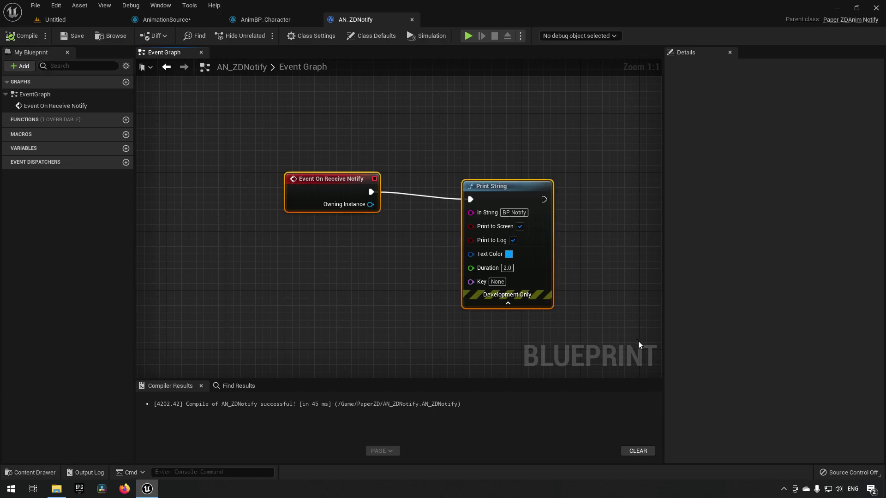
Step: Create a Blueprint class in the PaperZD content folder with parent PaperZDAnimNotifyState and name it BP_ZDNotifyState
click(81, 21)
key(ctrl+space)
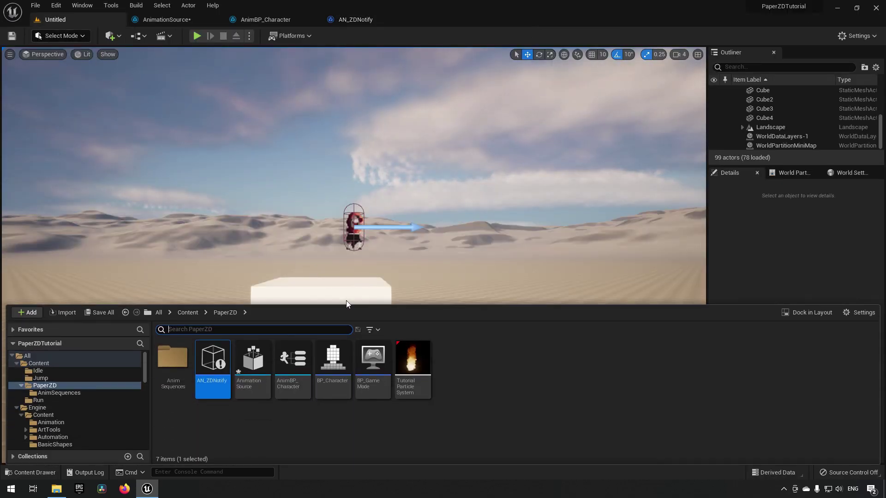
right_click(487, 375)
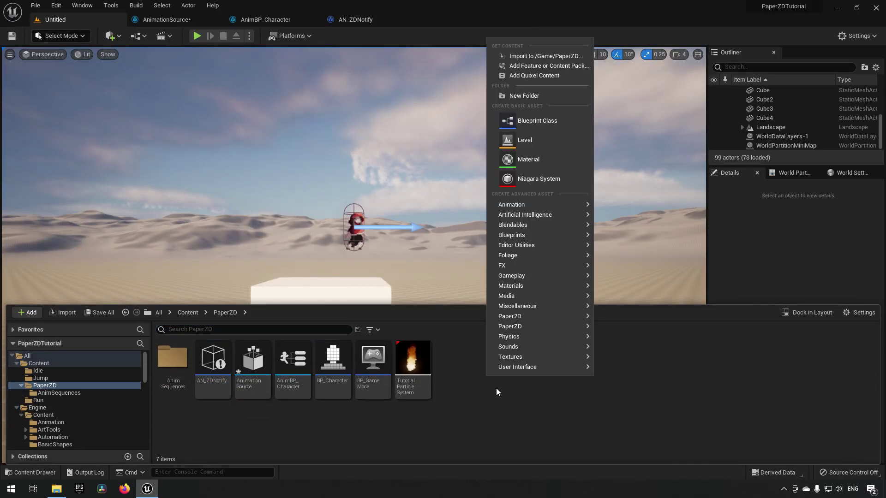
click(554, 116)
text(zd notify)
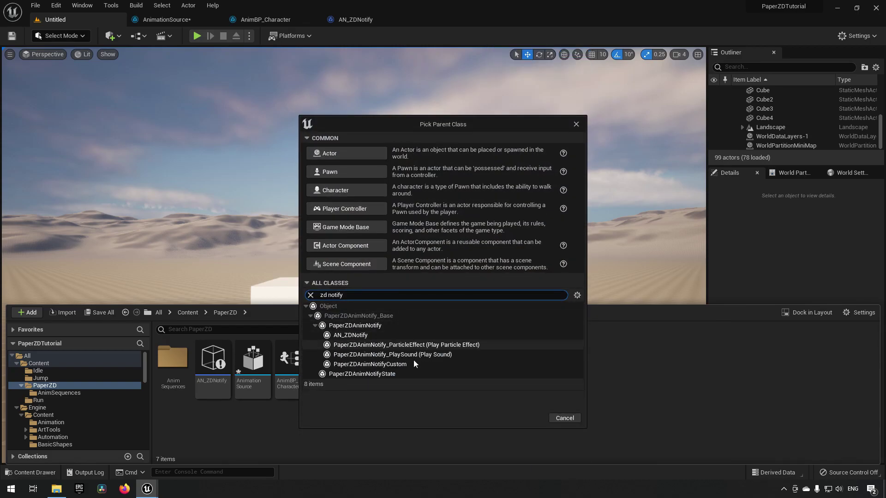
click(381, 375)
click(529, 418)
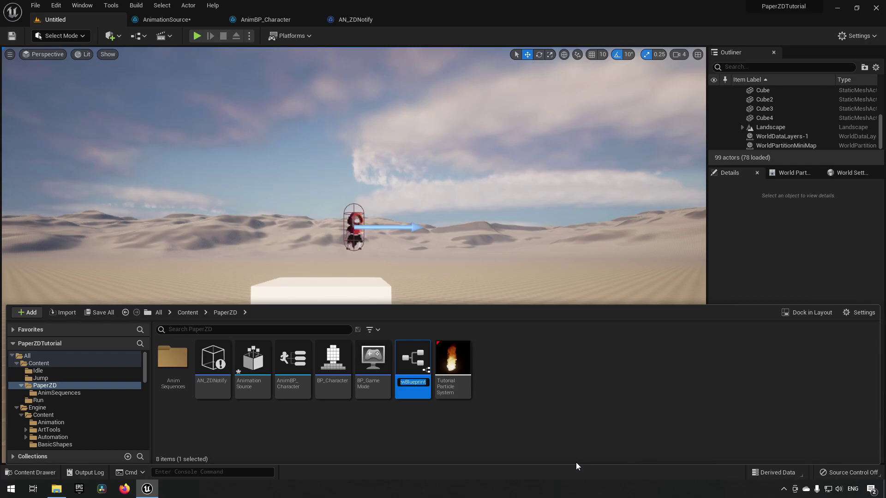
text(BP_Z)
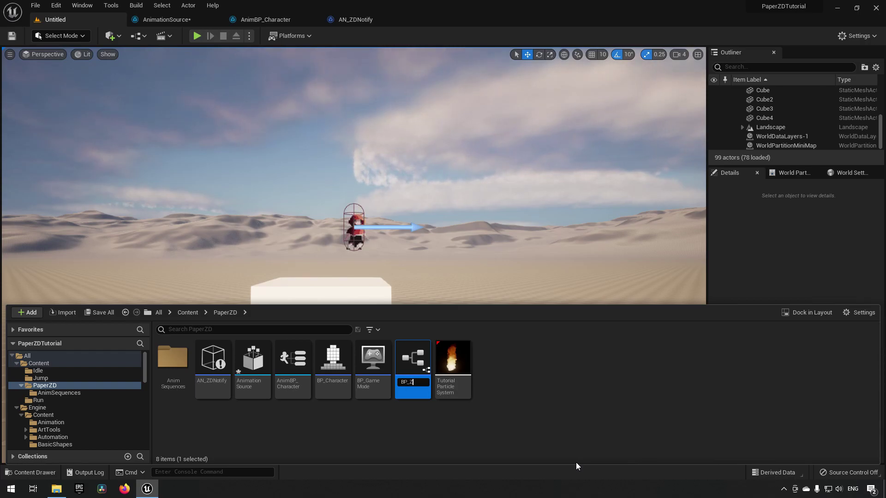
text(DNot)
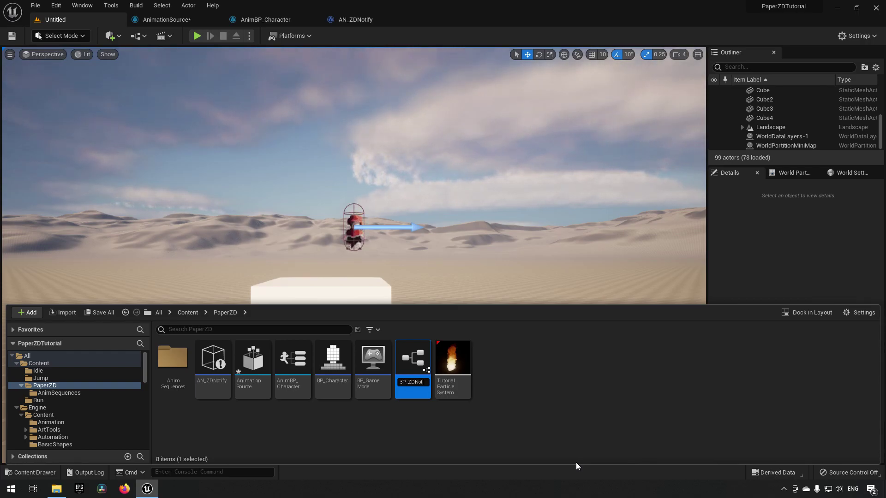
text(ifyState)
key(Return)
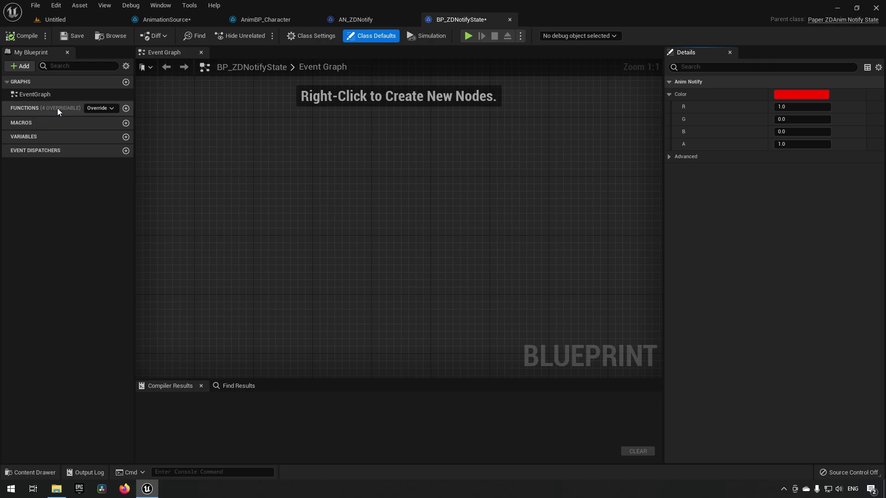
Step: Override On Notify Begin, On Notify End and On Notify Tick as events in the BP_ZDNotifyState Event Graph
click(94, 108)
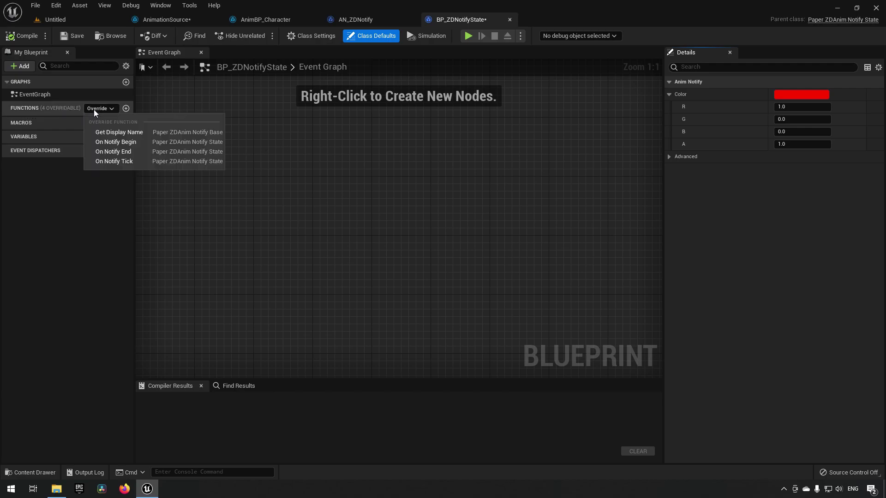
click(130, 143)
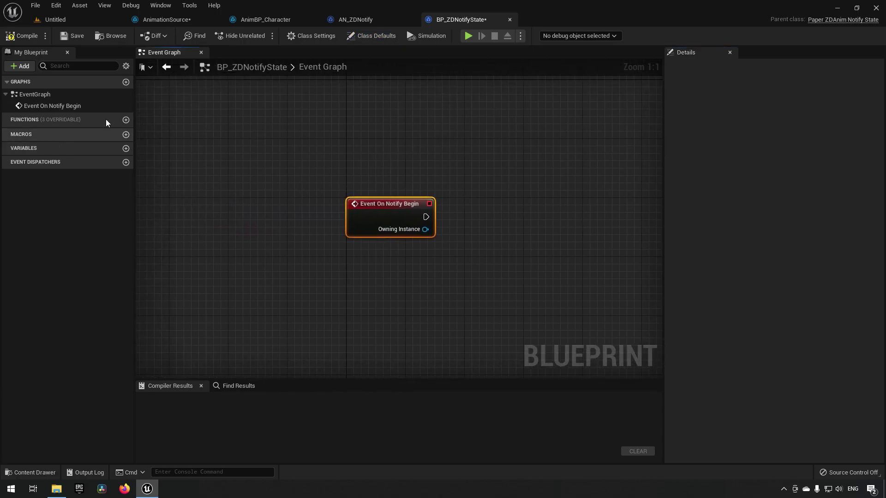
click(100, 119)
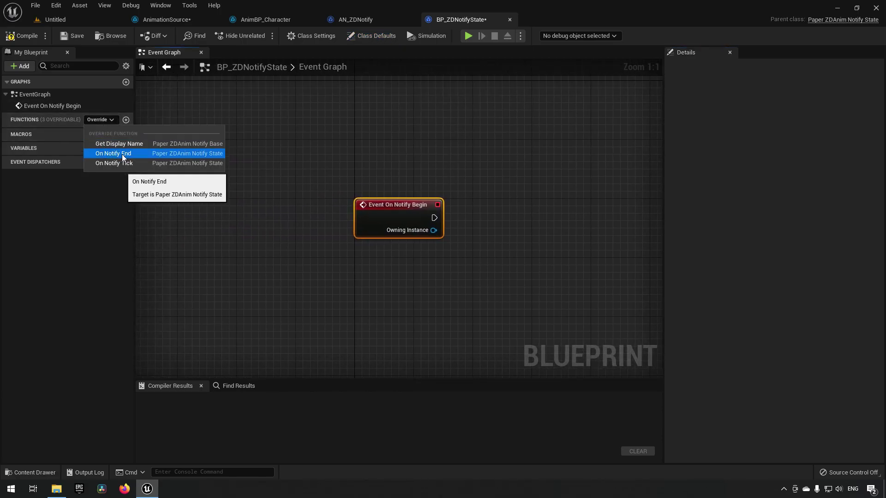
click(122, 154)
click(100, 132)
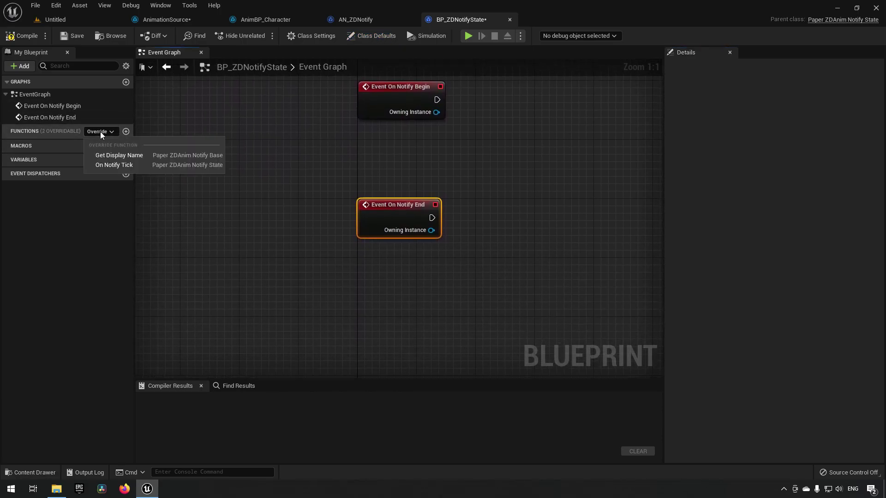
click(129, 162)
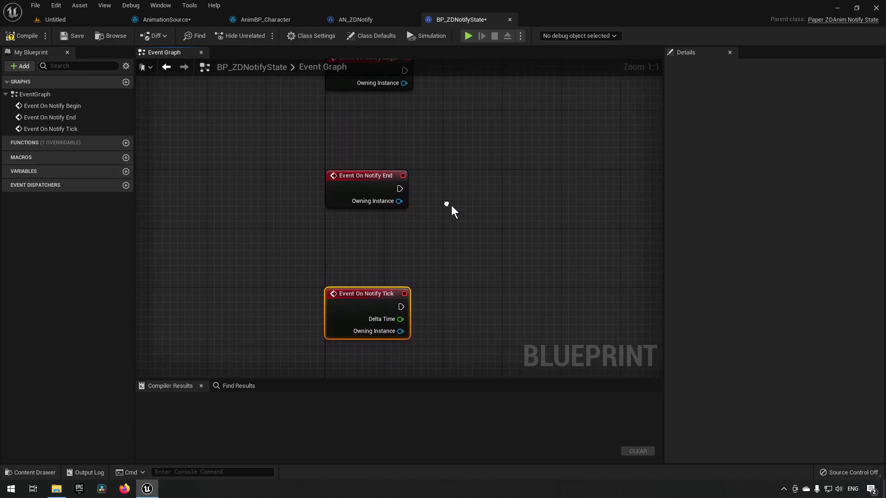
Step: Move the Event On Notify Begin and Event On Notify End nodes down so they sit closer to Event On Notify Tick
drag(241, 114, 427, 267)
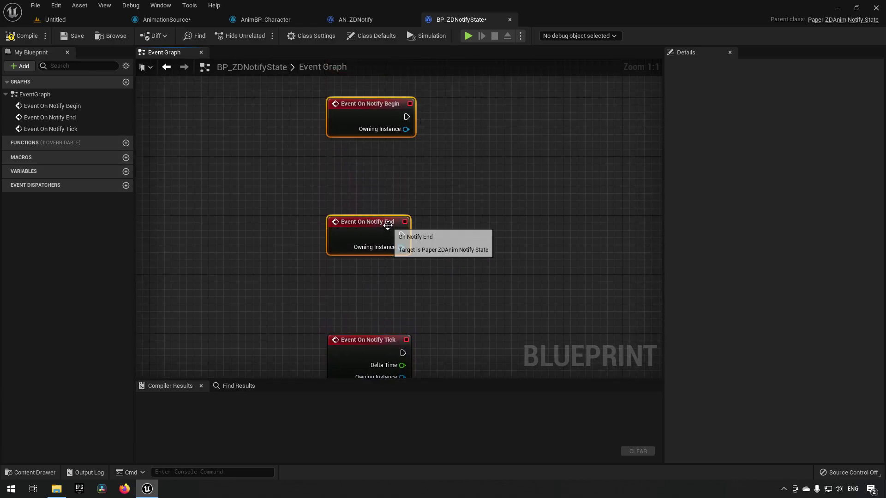
drag(388, 225, 388, 255)
click(385, 138)
drag(385, 139, 383, 181)
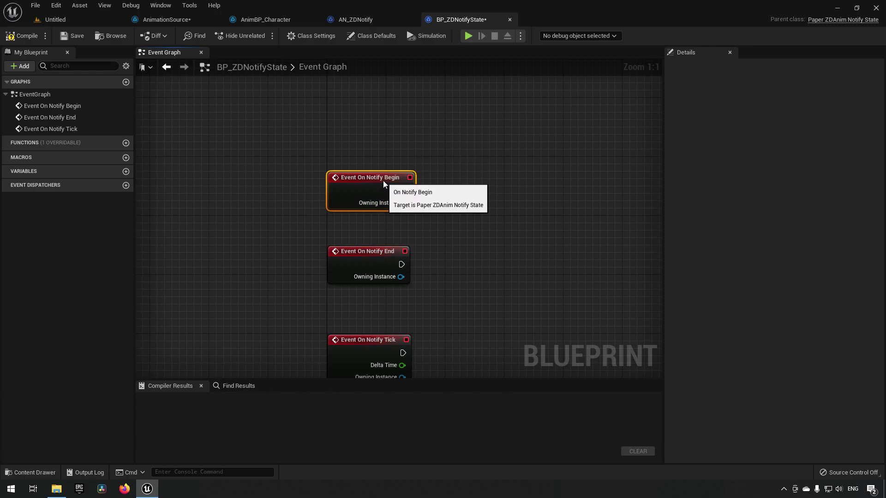
click(385, 144)
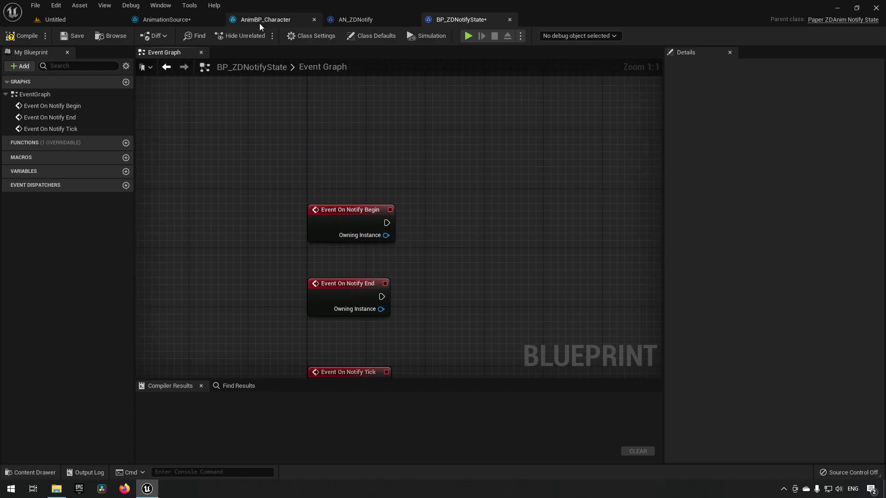
Step: Open AS_JumpUpward in the AnimationSource editor and add a BP_ZDNotifyState notify state near the start of its notify track
click(174, 20)
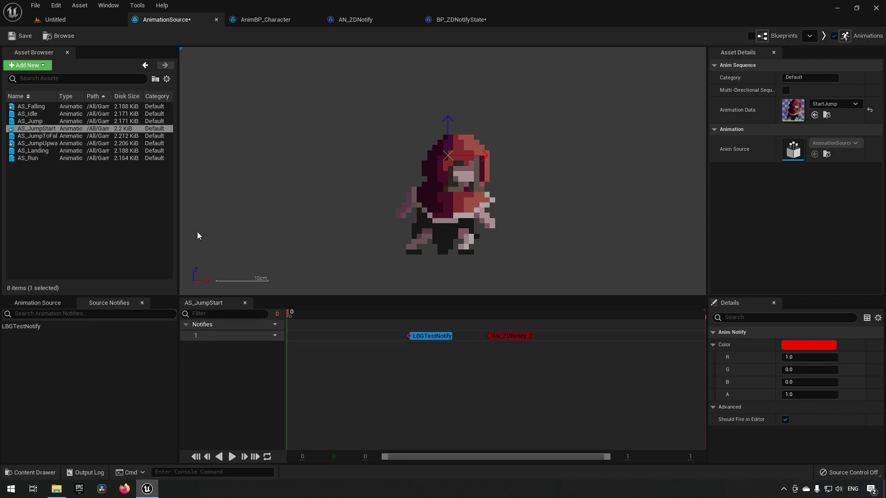
drag(392, 323, 434, 322)
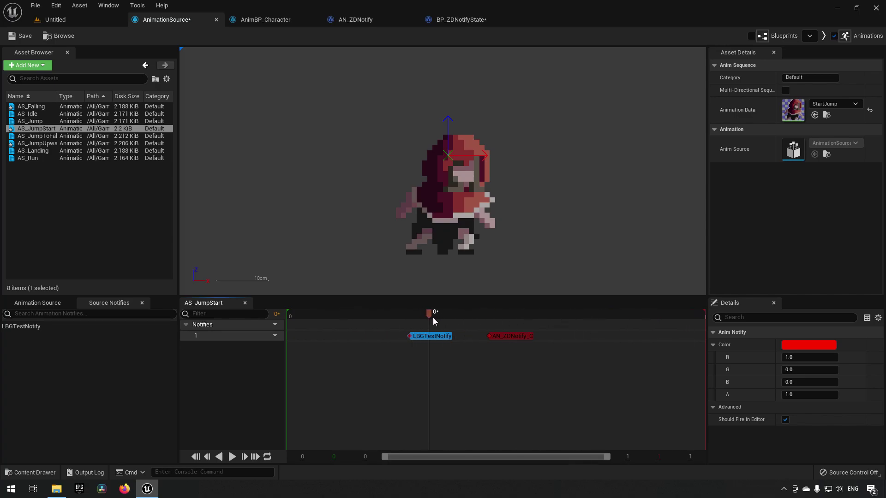
click(41, 143)
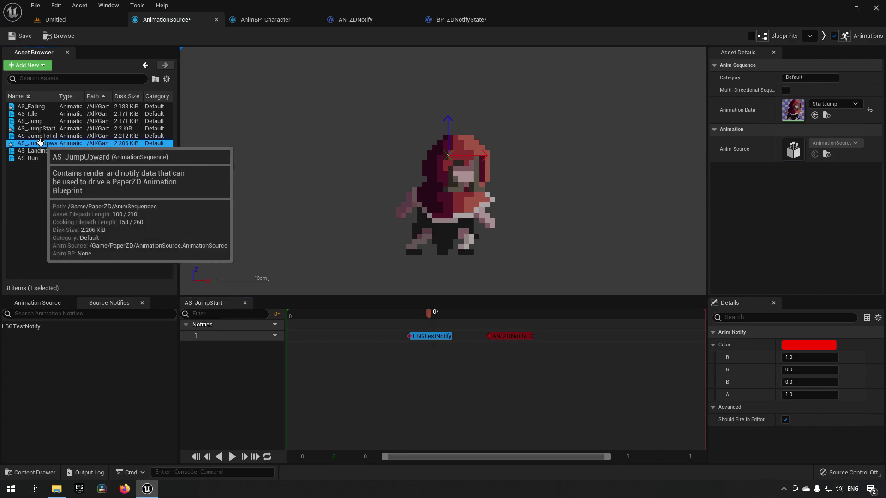
right_click(312, 340)
mouse_move(350, 359)
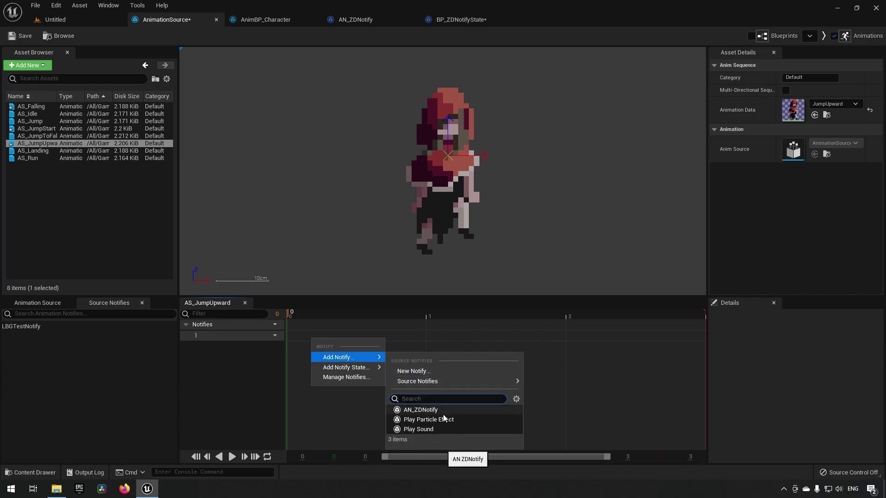
mouse_move(438, 384)
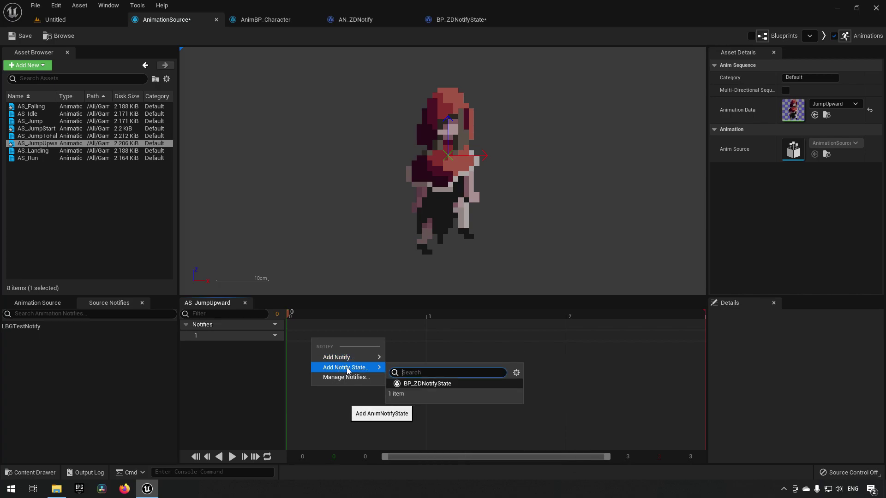
click(432, 384)
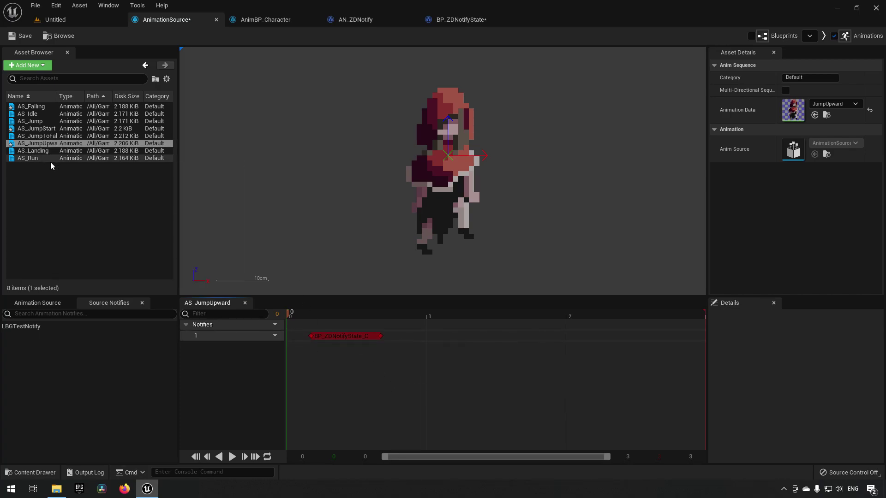
Step: Check AS_JumpStart's notifies, and stretch the notify state on AS_JumpUpward from shortly after frame 0 to between frames 2 and 3
click(37, 128)
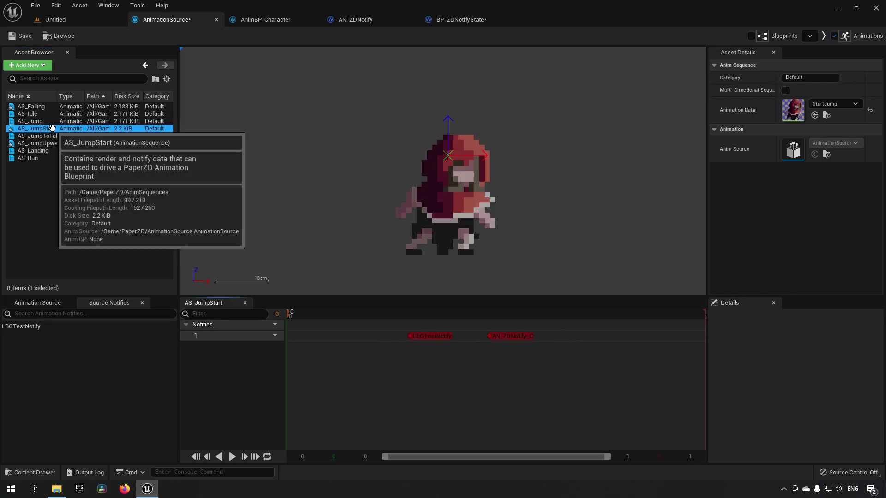
click(411, 336)
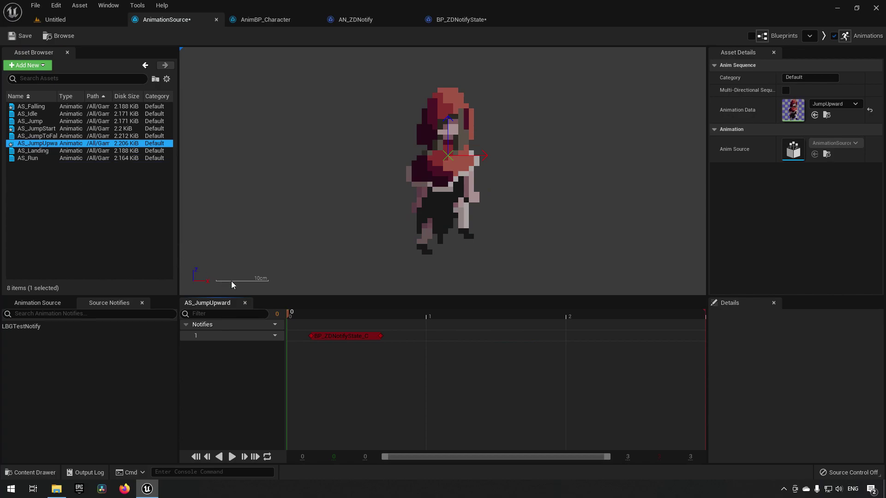
click(319, 337)
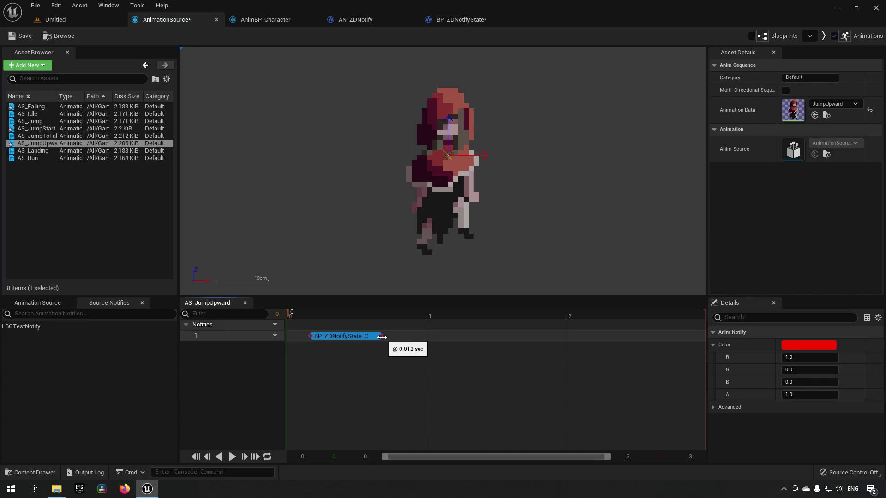
drag(388, 338, 458, 340)
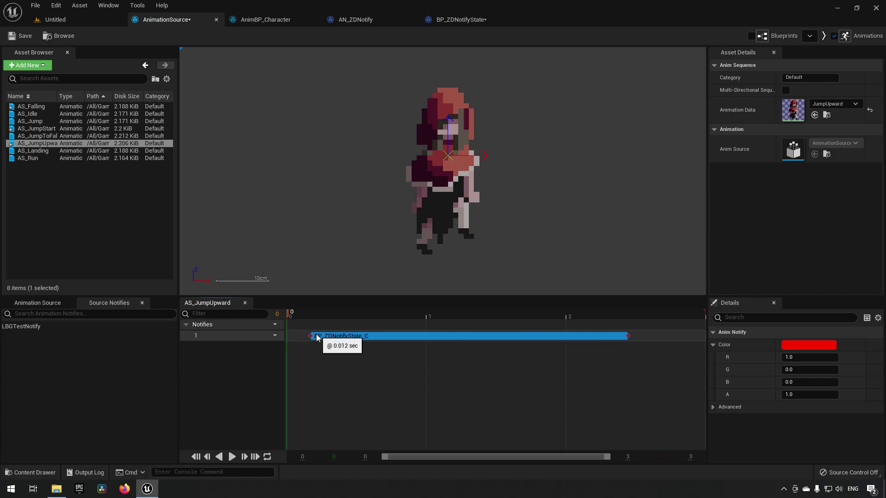
mouse_move(317, 339)
mouse_down()
mouse_move(466, 339)
mouse_move(324, 339)
mouse_move(321, 326)
mouse_move(328, 336)
mouse_up()
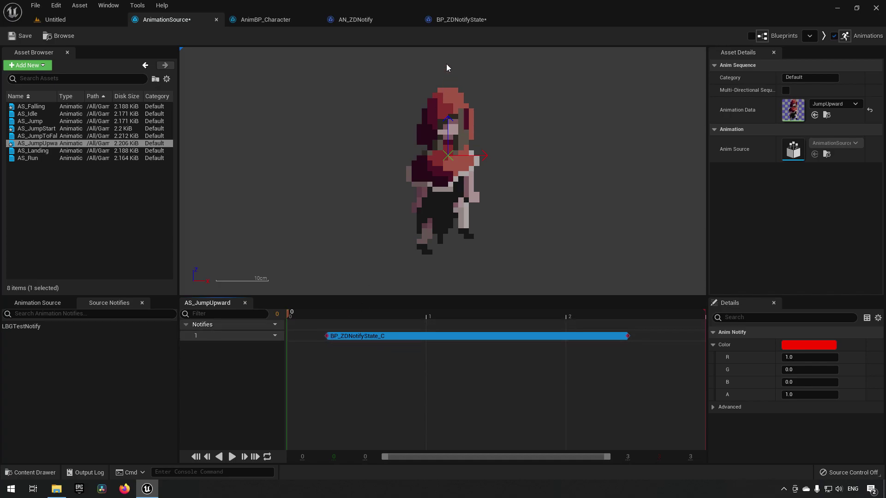
Step: Compare the Begin, End and Tick events in BP_ZDNotifyState with the notify state's start and end points on the AS_JumpUpward timeline
click(463, 20)
drag(258, 180, 442, 250)
click(186, 20)
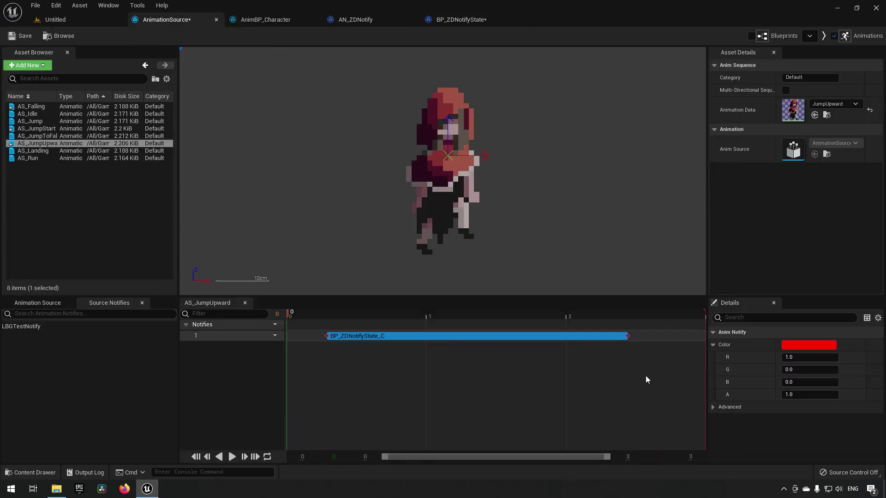
drag(648, 372, 617, 331)
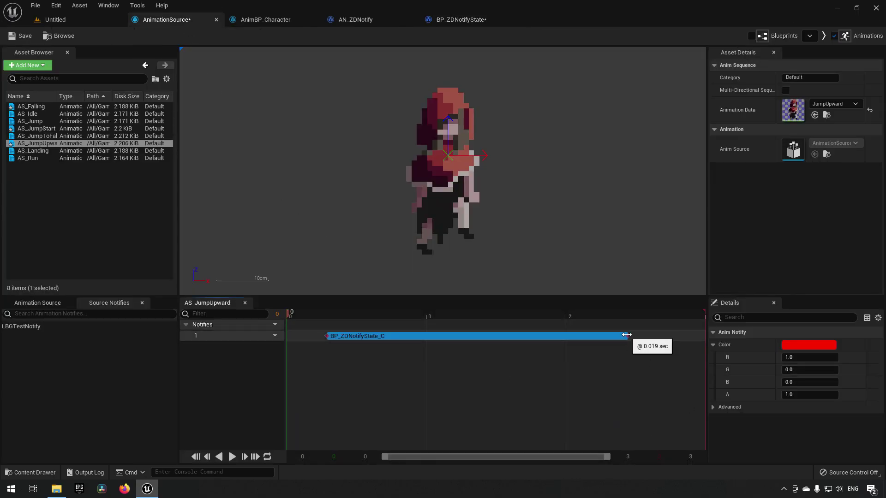
click(447, 21)
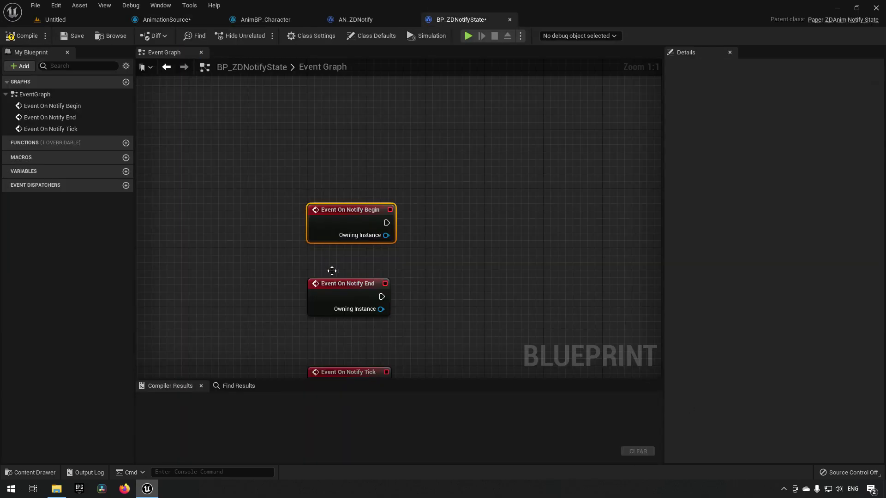
drag(274, 226, 402, 282)
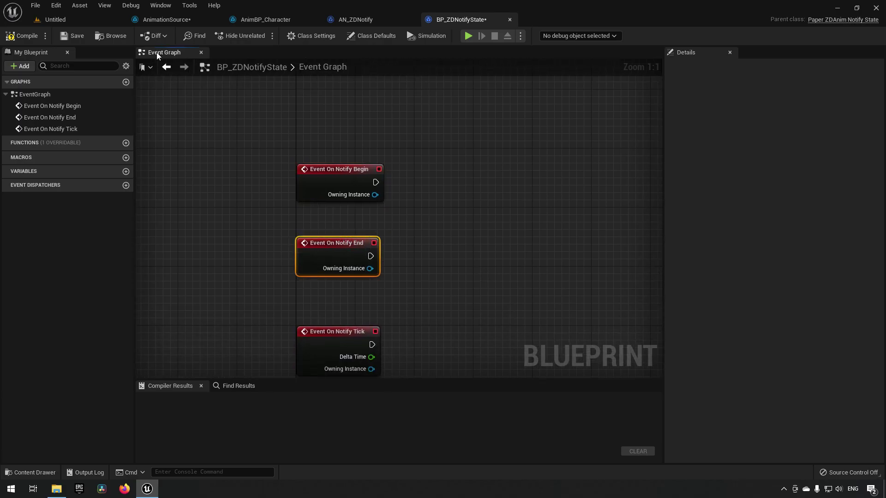
Step: Examine how Event On Notify Tick in BP_ZDNotifyState relates to the span of the notify state on the AS_JumpUpward timeline
click(170, 18)
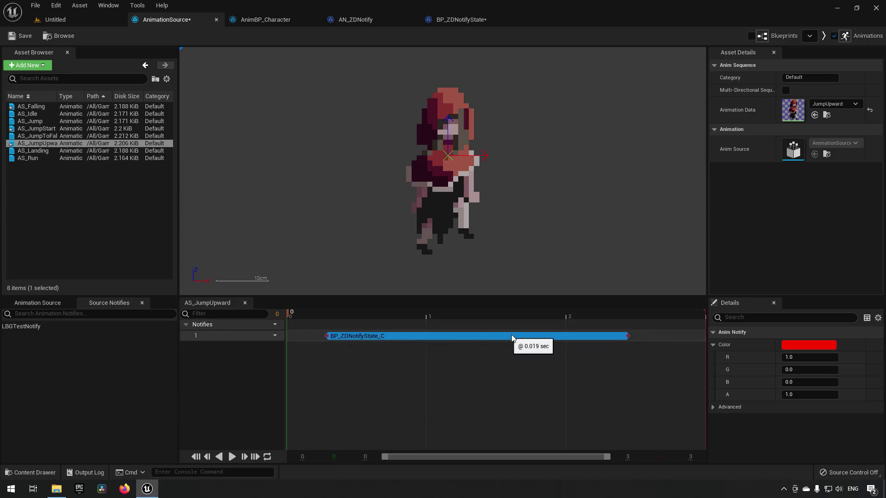
click(462, 20)
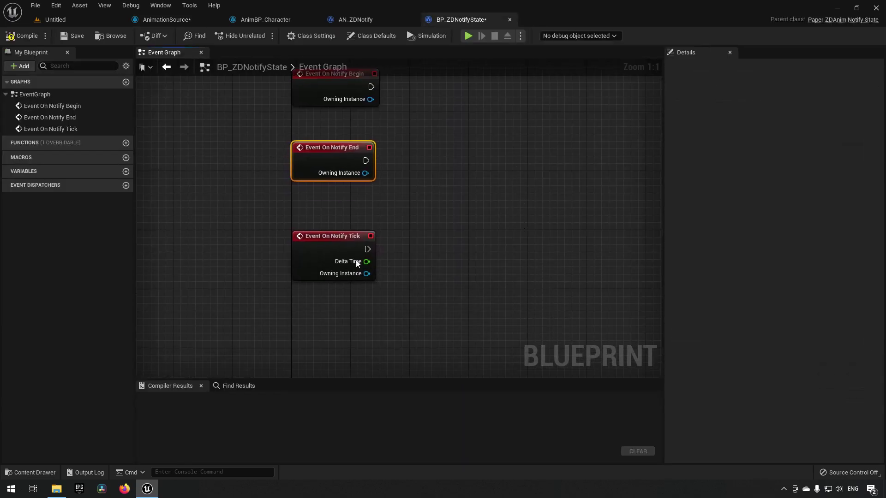
click(357, 262)
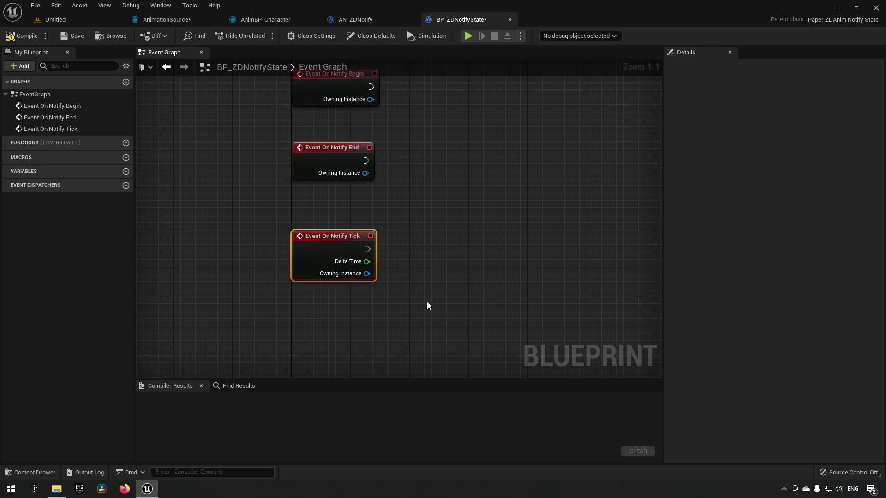
click(193, 24)
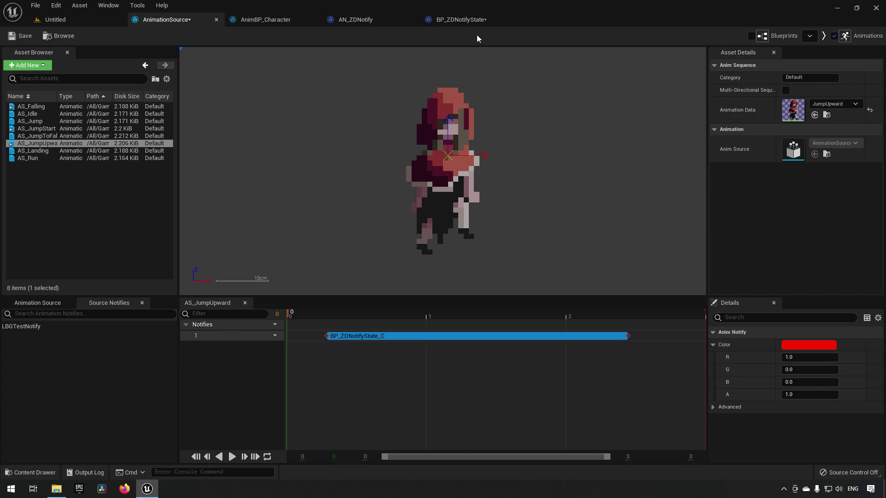
click(462, 19)
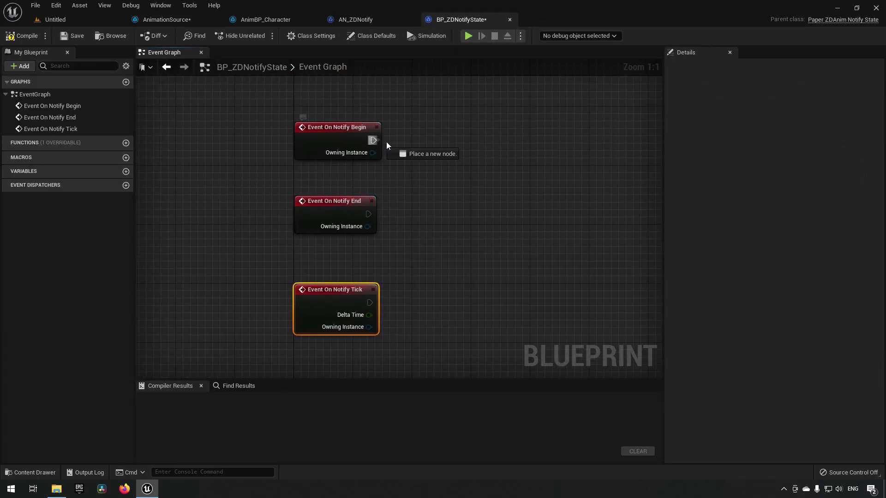
Step: Add a Print String node wired to Event On Notify Begin and align it level with the event
drag(386, 142, 417, 141)
text(print st)
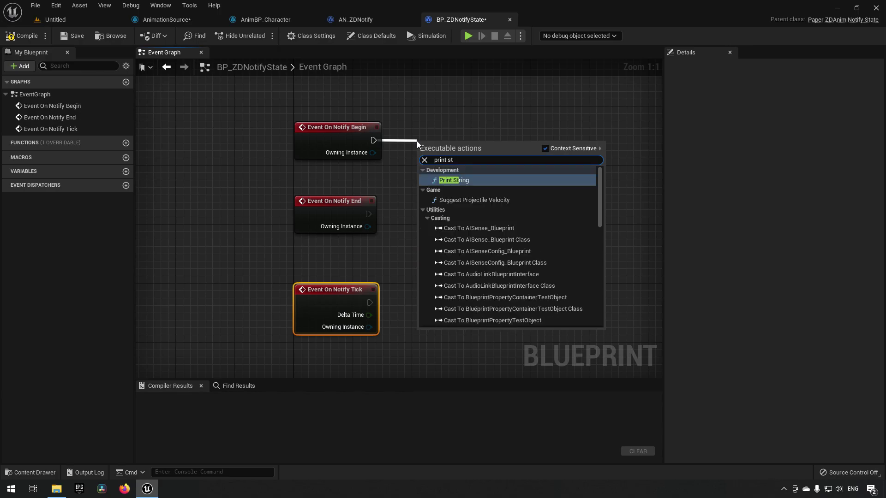
key(Return)
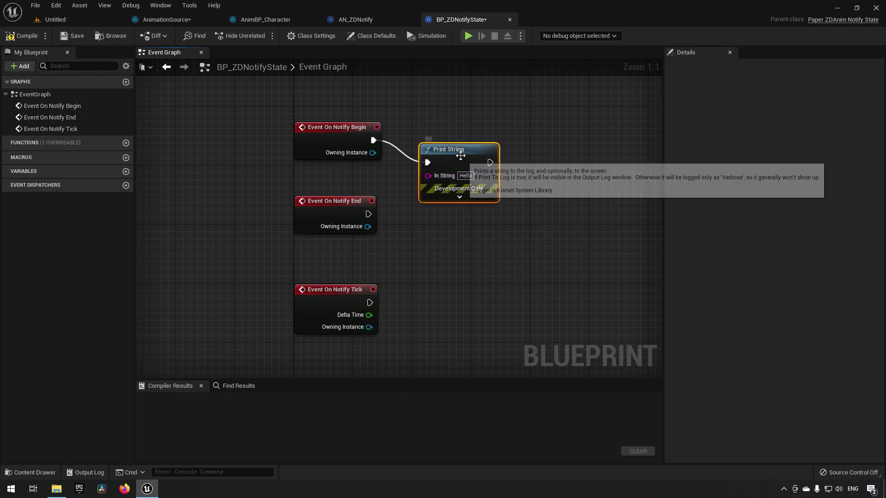
drag(478, 154, 479, 130)
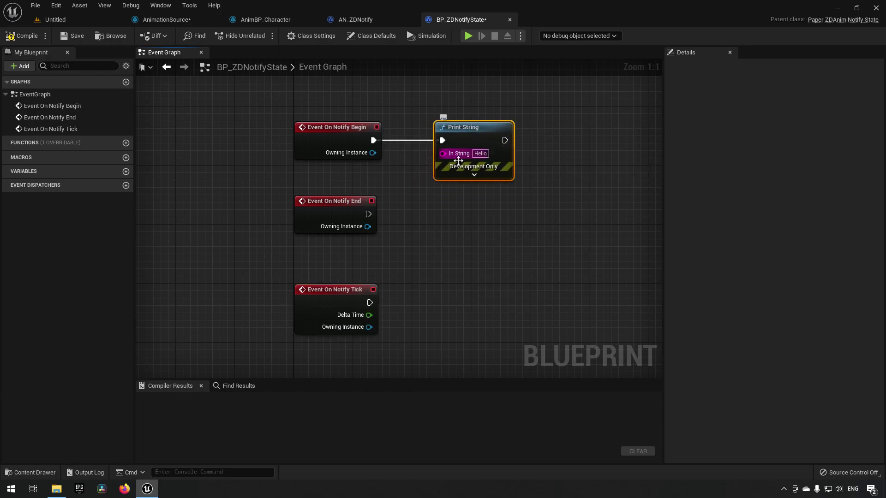
key(ctrl+c)
key(ctrl+v)
key(ctrl+v)
drag(466, 251, 455, 299)
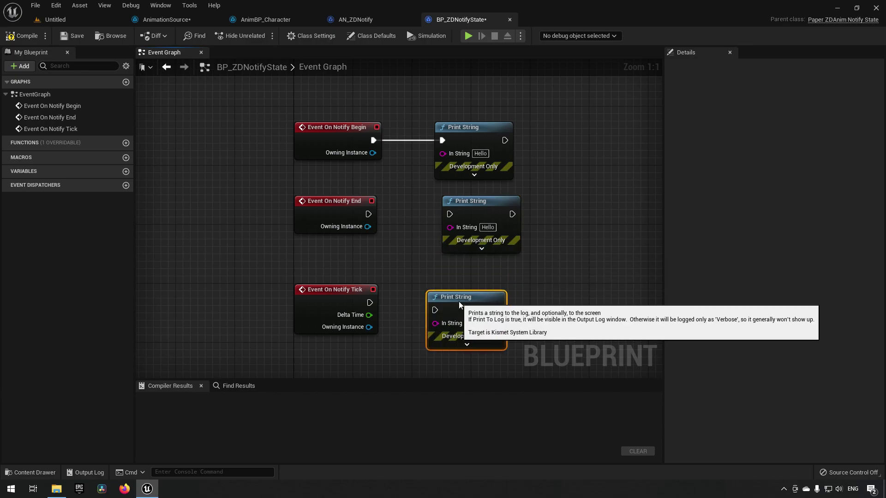
drag(369, 215, 450, 214)
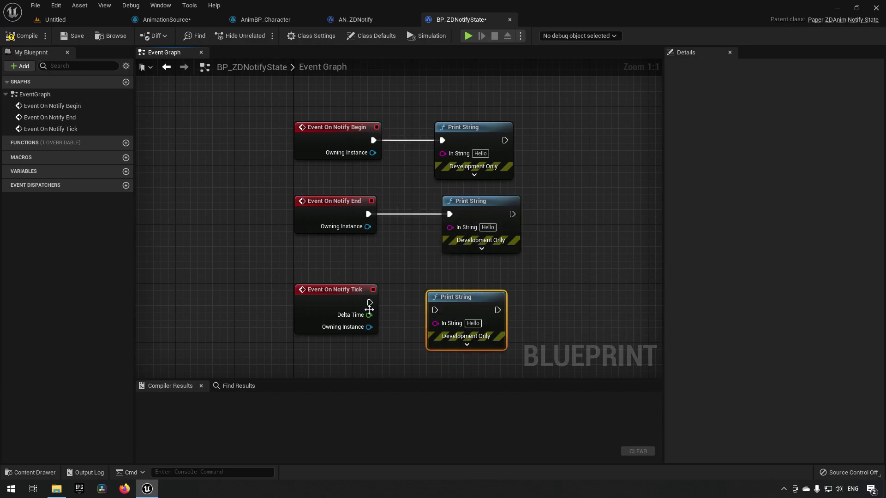
drag(370, 303, 475, 287)
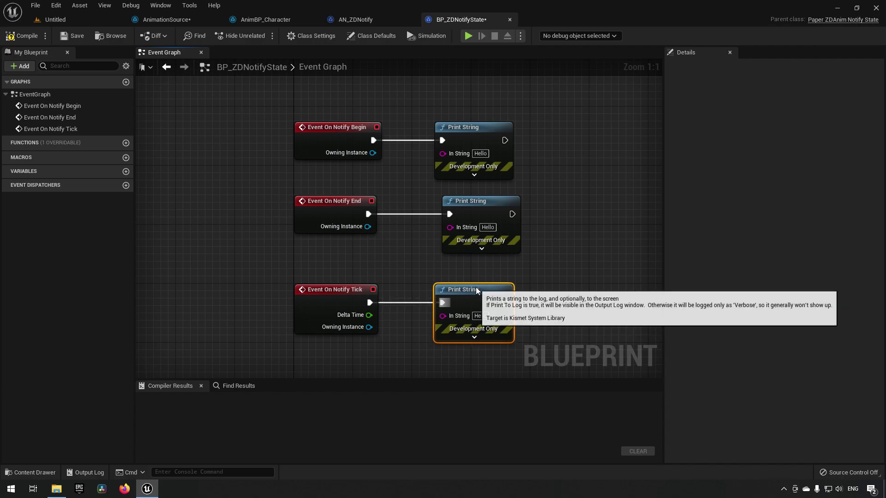
drag(414, 227, 553, 331)
key(Delete)
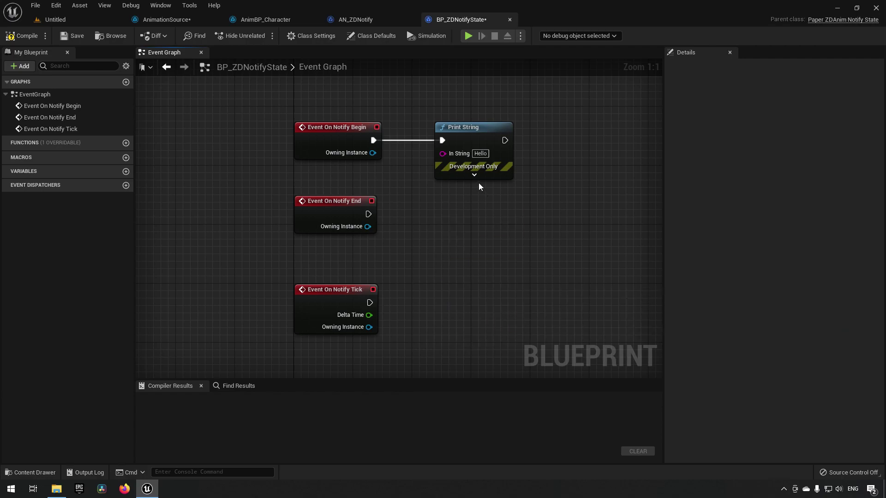
Step: Give the Print String on Event On Notify Begin a magenta text color and a duration of 4.0
click(475, 175)
click(481, 195)
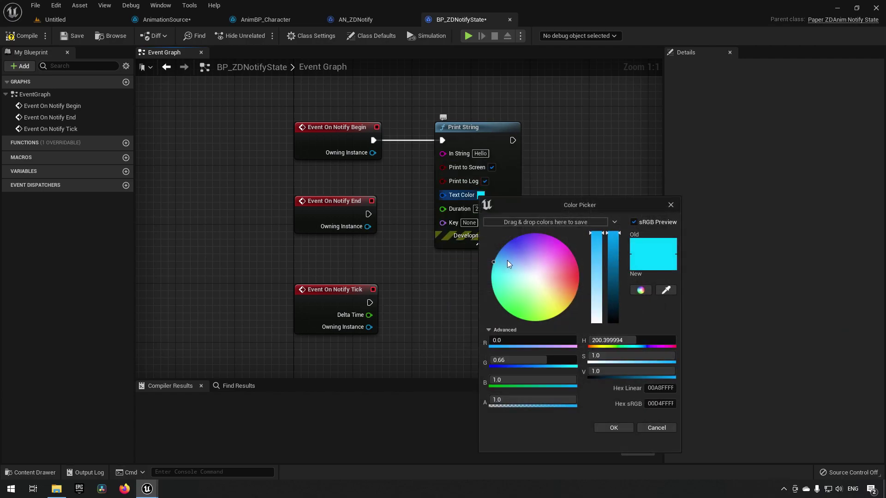
click(553, 237)
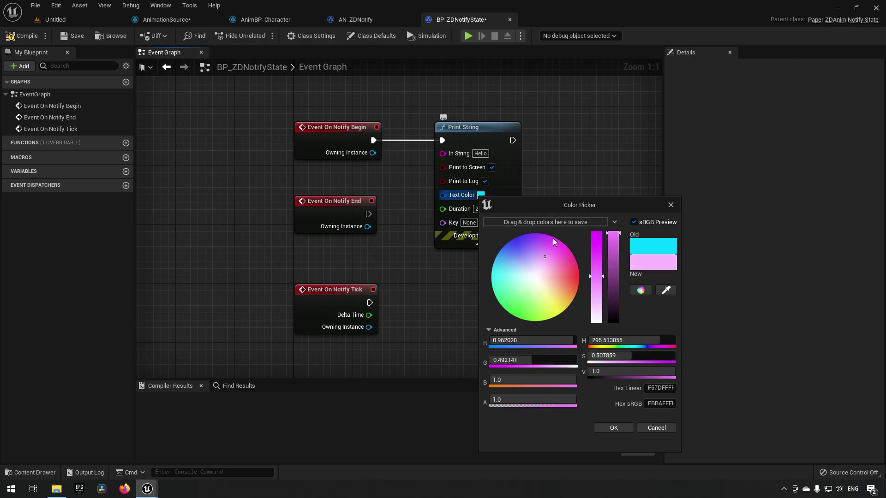
click(613, 428)
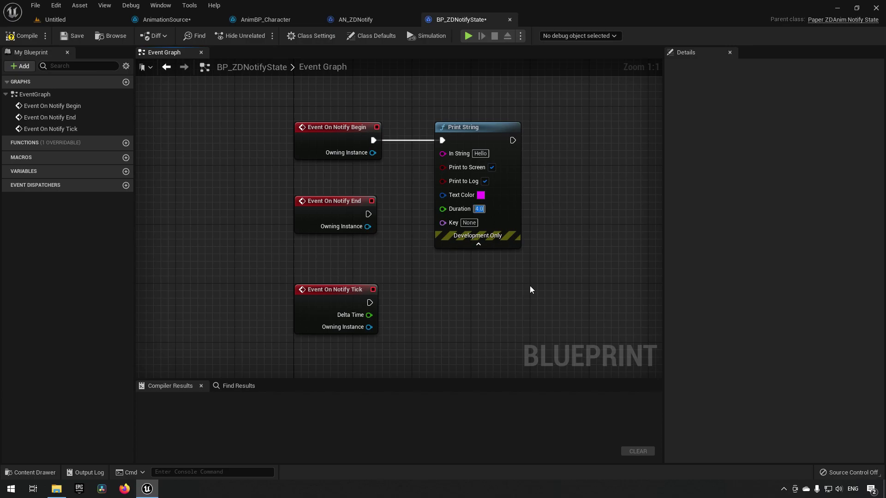
click(475, 244)
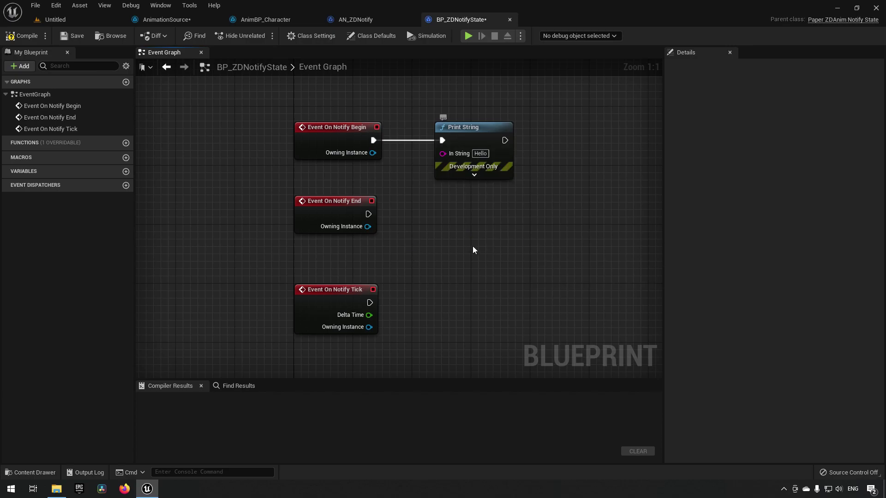
Step: Duplicate the magenta Print String for Event On Notify End and Event On Notify Tick, wiring and aligning each copy with its event
click(496, 128)
key(ctrl+c)
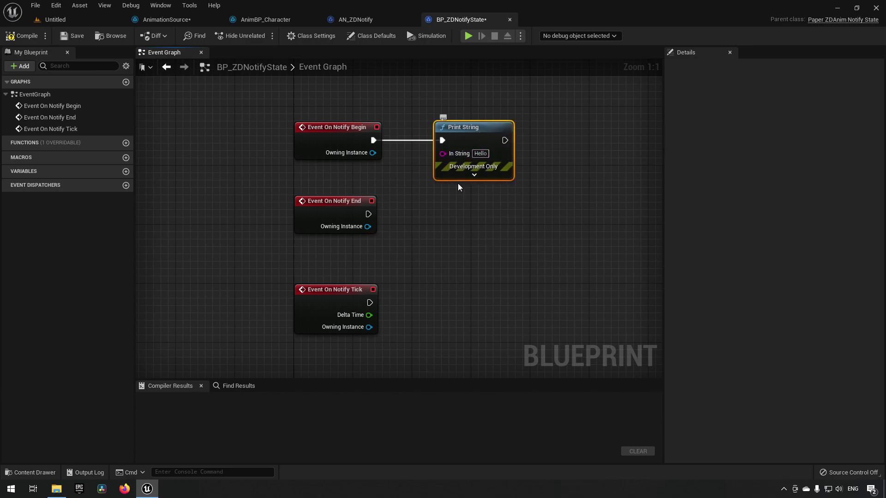
key(ctrl+v)
drag(439, 219, 460, 294)
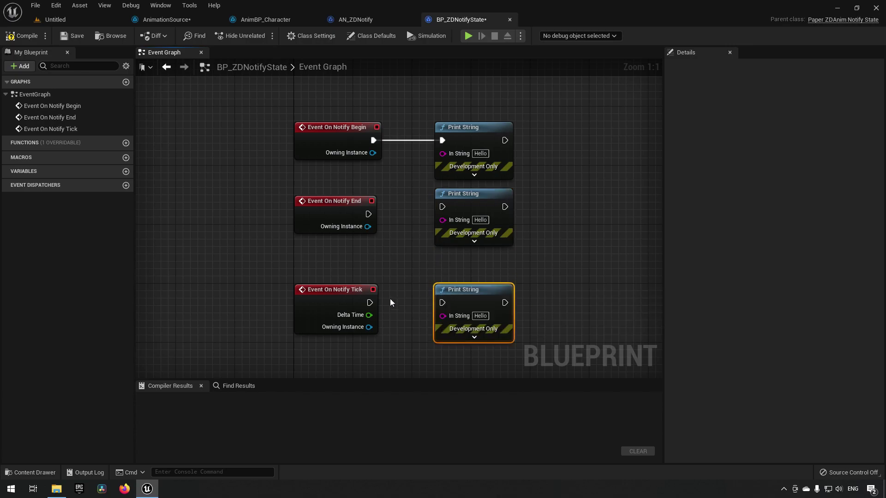
drag(368, 303, 442, 302)
drag(369, 214, 472, 203)
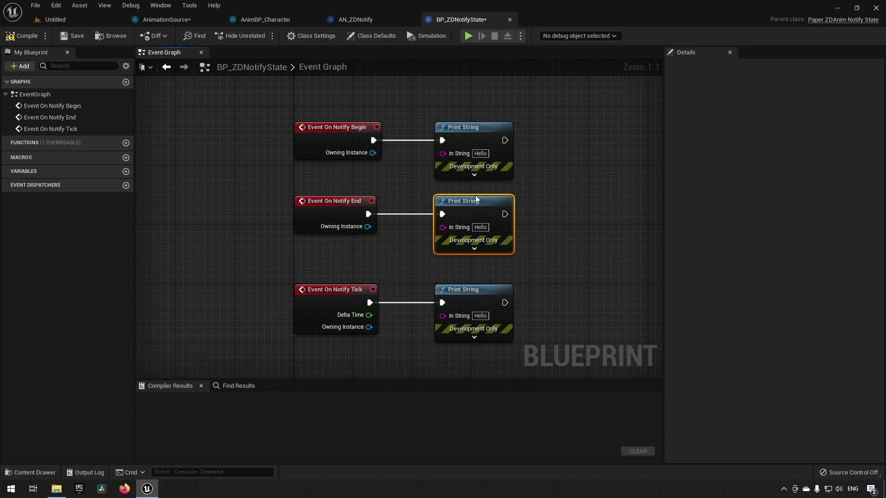
Step: Set the Begin, End and Tick print messages to "State begin", "State end" and "State tick", and compile and save BP_ZDNotifyState
click(480, 153)
text(State begin)
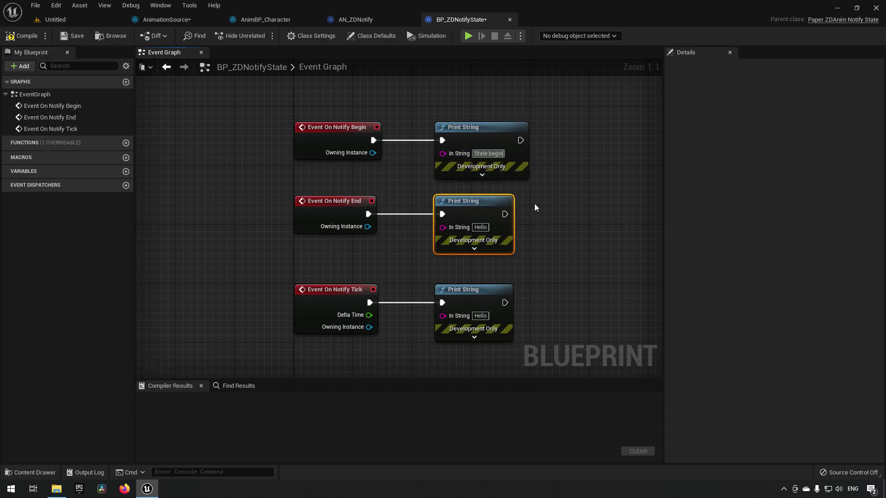
key(Return)
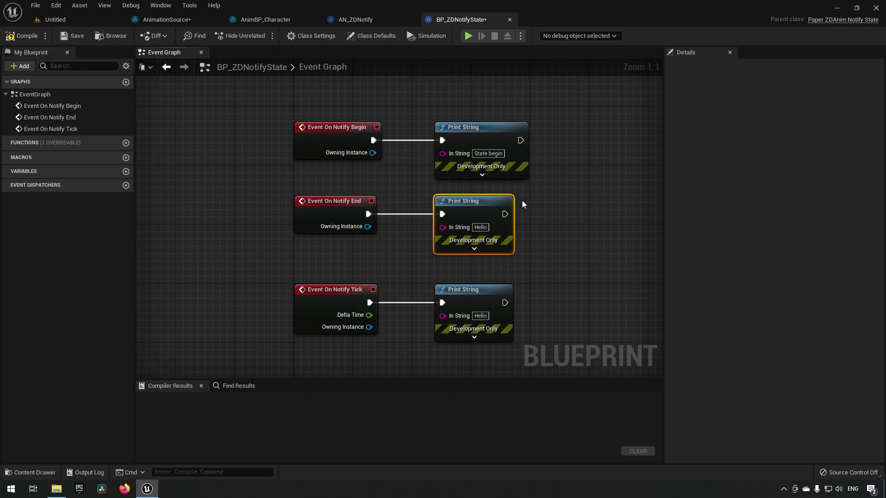
click(480, 227)
text(State end)
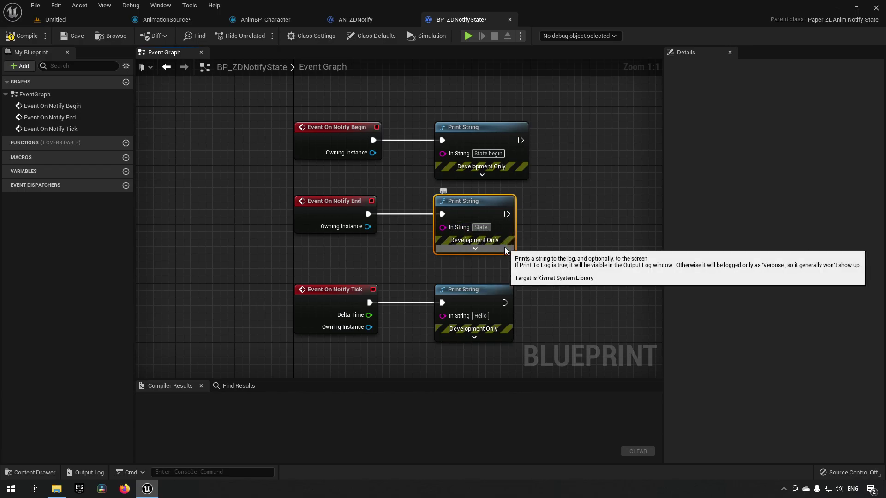
click(482, 316)
text(Stat)
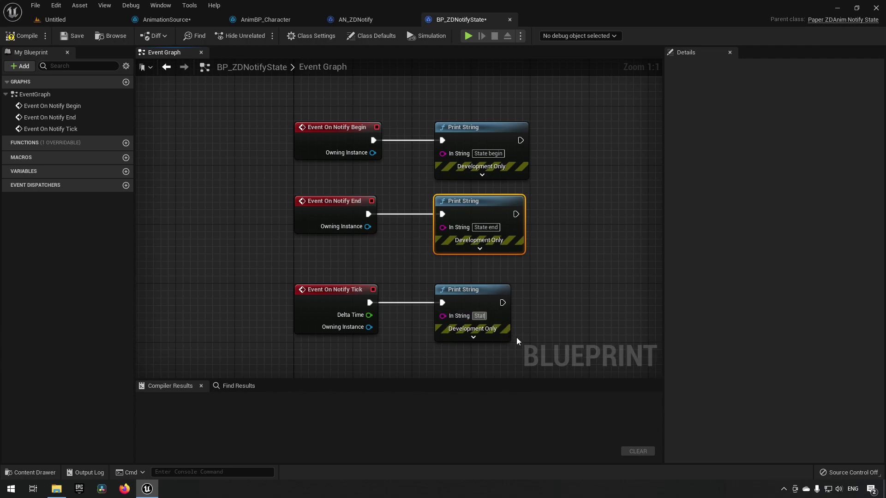
text(e tick)
key(Return)
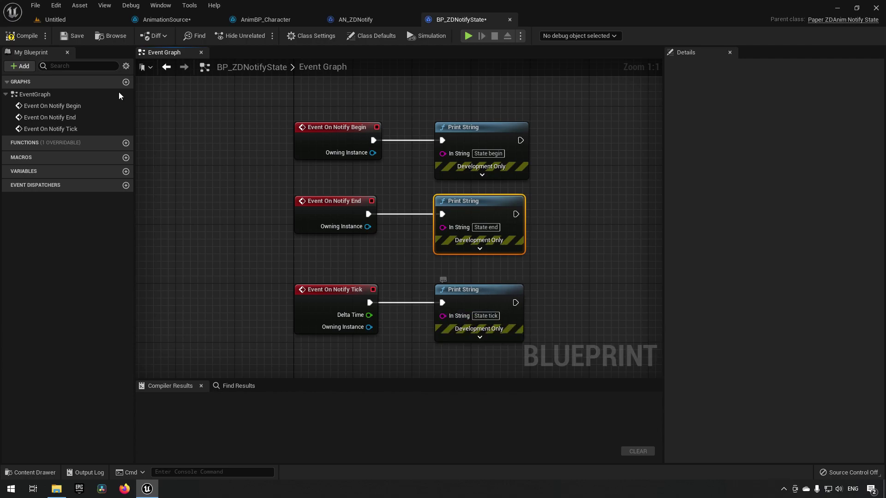
click(24, 36)
click(65, 37)
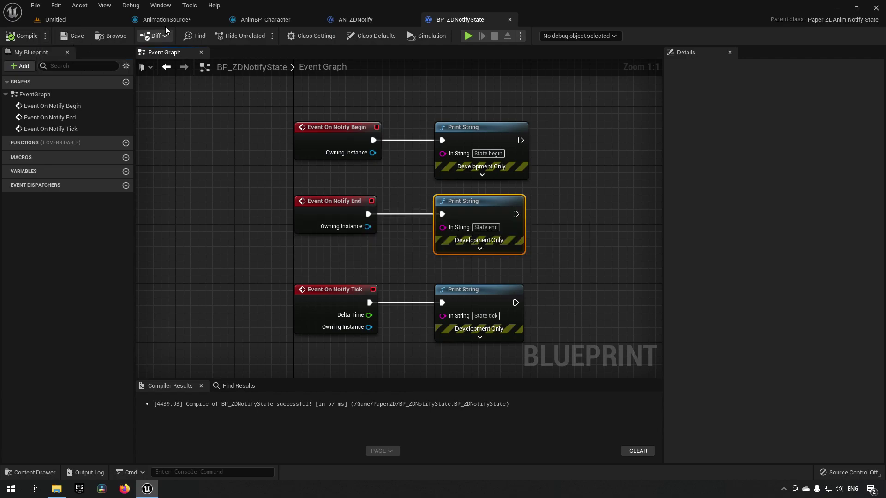
Step: Play the level, make the character jump to test the notify state's printed messages, and stop the play session
click(166, 21)
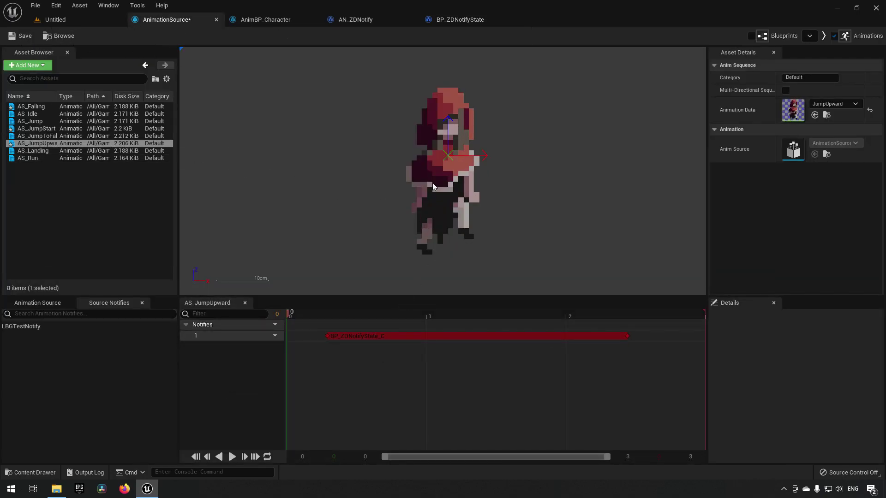
click(77, 21)
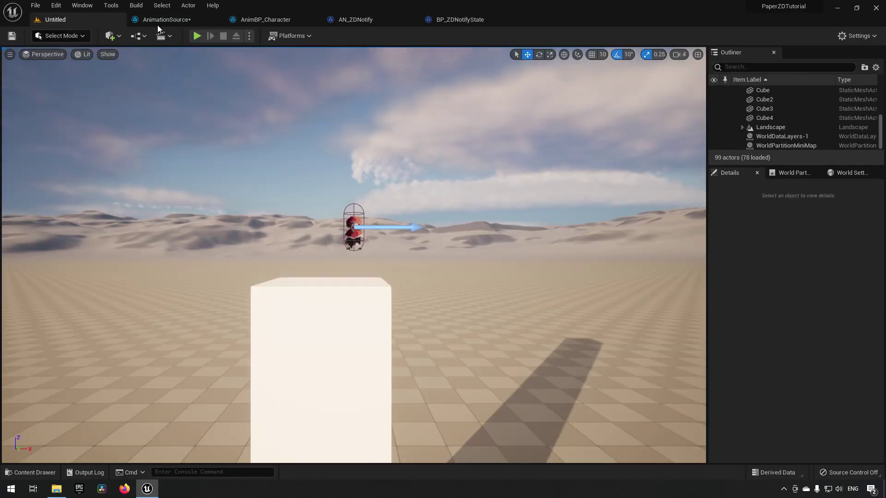
click(197, 37)
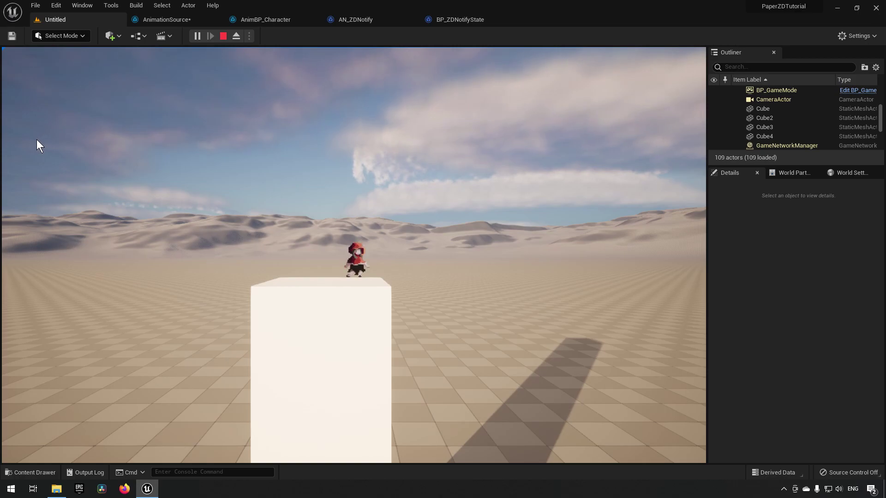
key(space)
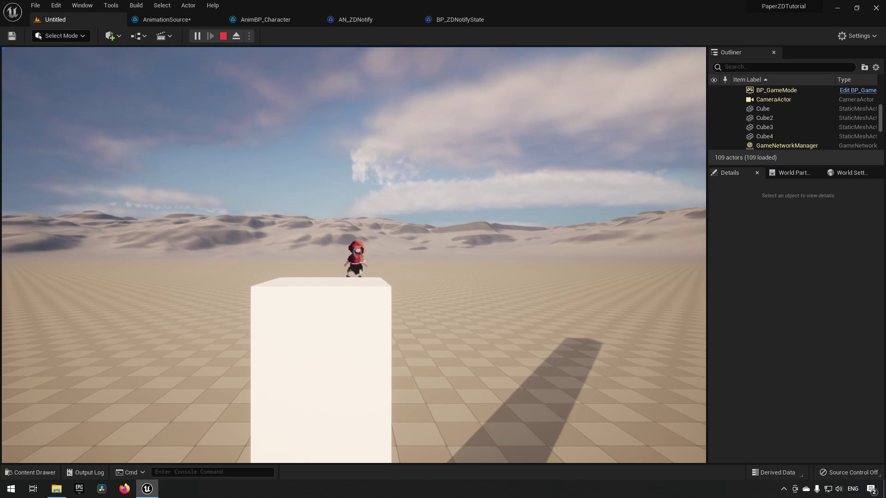
click(220, 36)
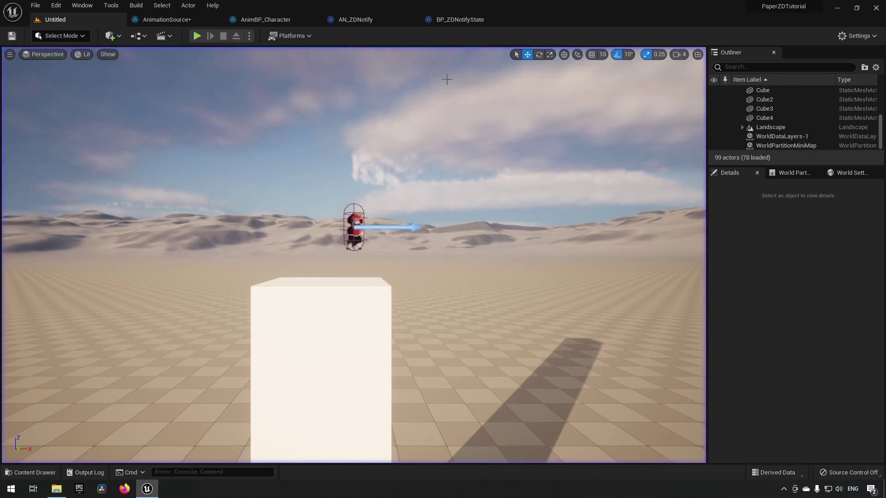
Step: Check the print messages in BP_ZDNotifyState against the end point of the notify state on AS_JumpUpward
click(475, 18)
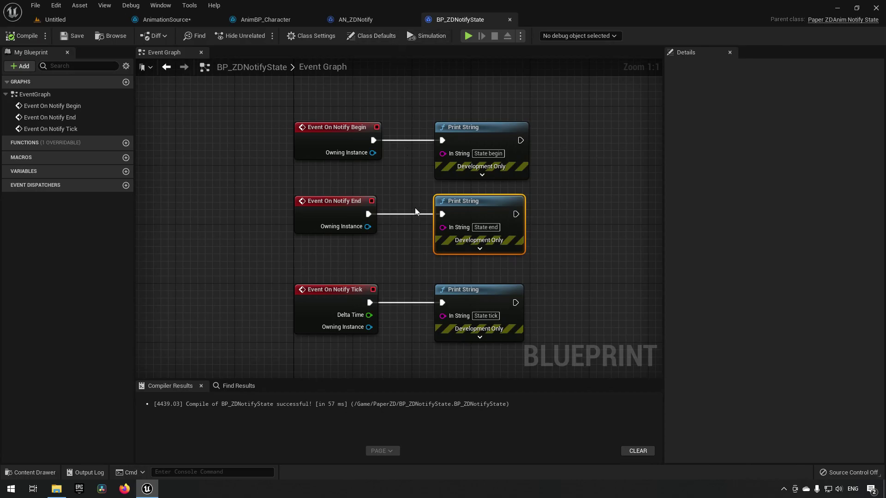
click(208, 20)
click(625, 336)
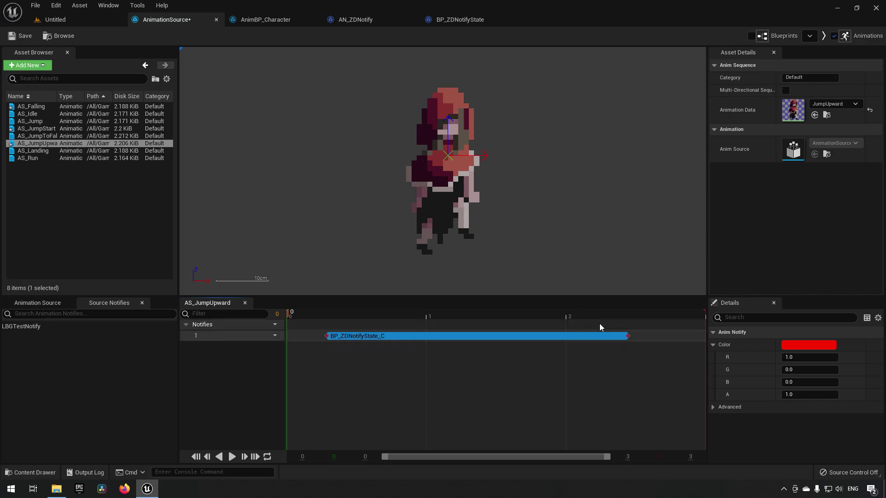
Step: Play the level again and make the character jump to examine the order of the begin, tick and end messages
click(71, 19)
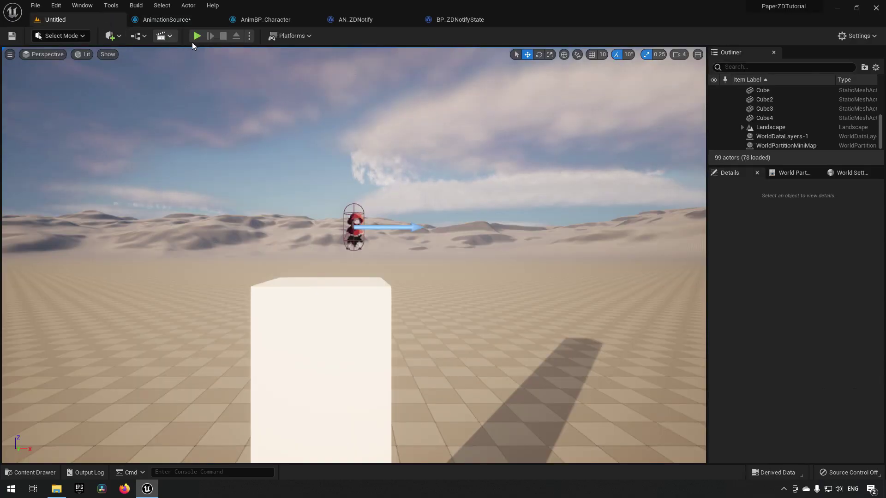
click(195, 37)
click(345, 174)
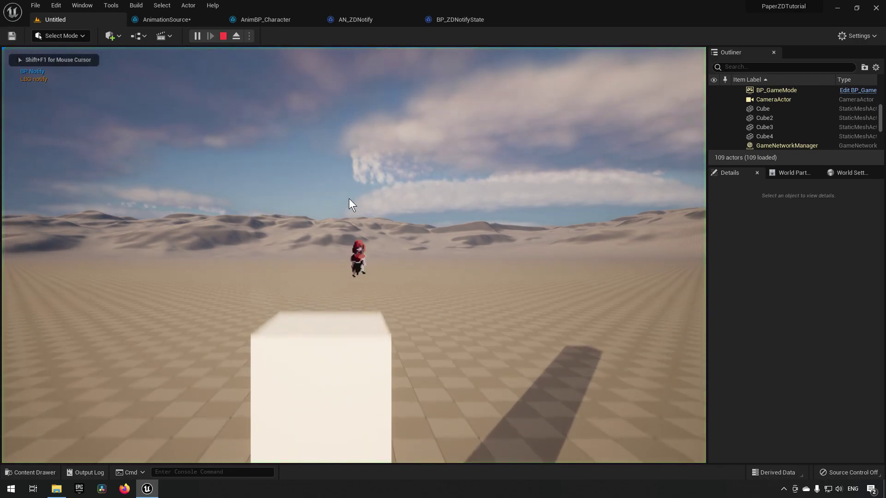
key(space)
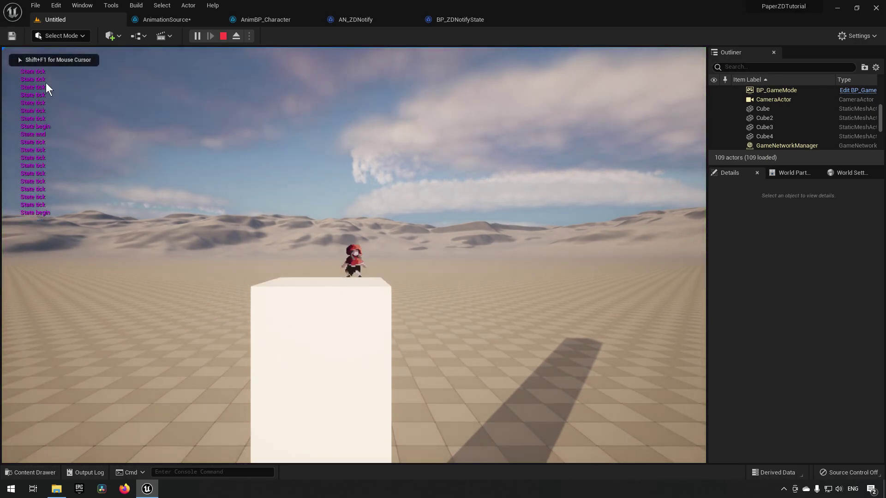
Step: Stop the play session and review the Begin, End and Tick events with their print nodes in BP_ZDNotifyState
key(F2)
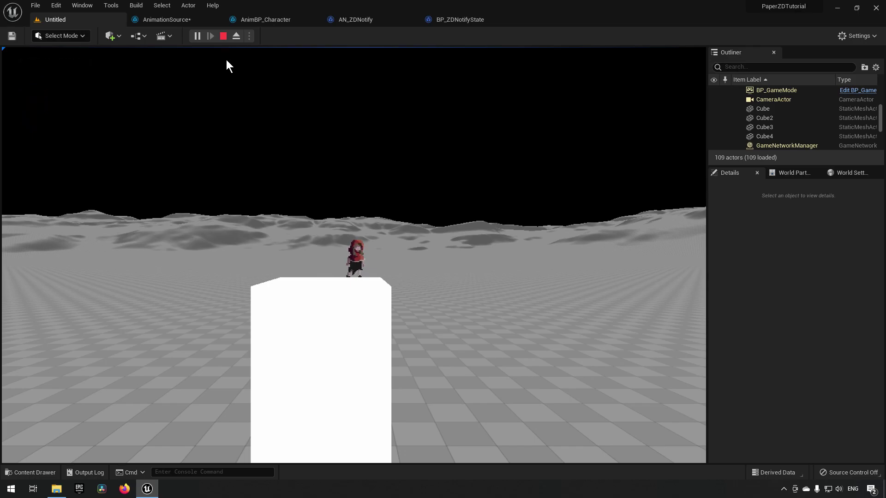
click(223, 36)
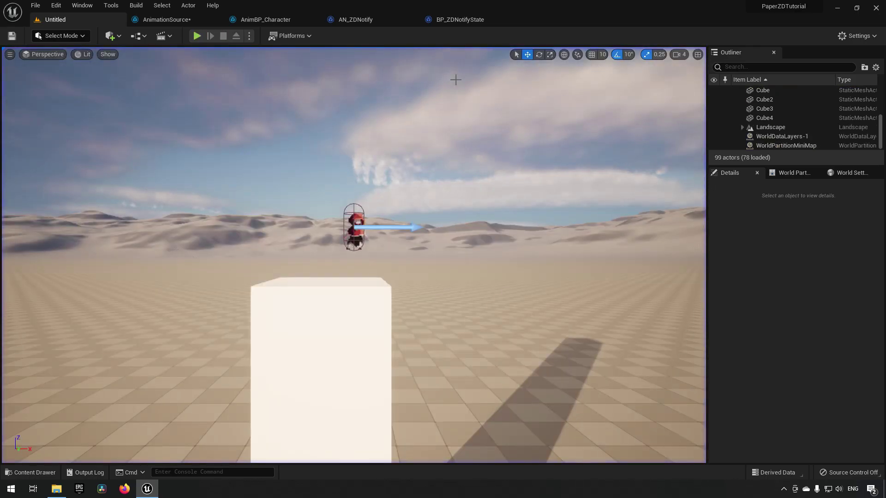
click(464, 21)
drag(225, 113, 562, 342)
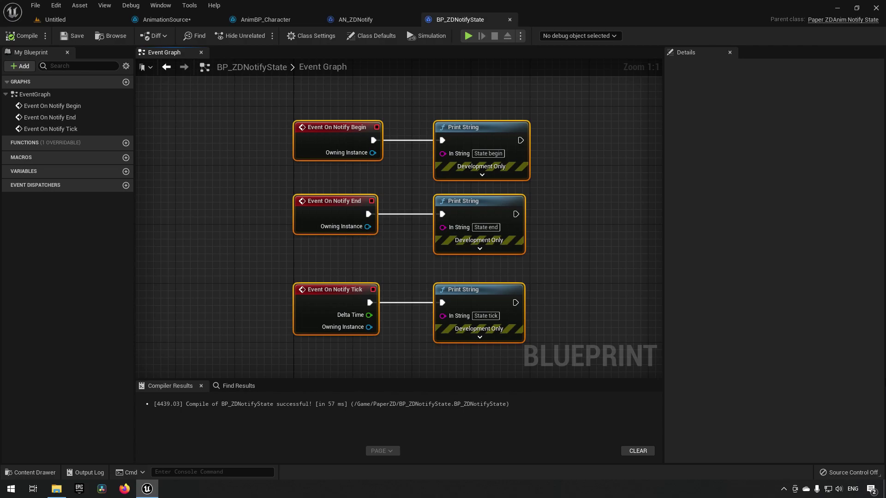
Step: Compare the LBGTestNotify and AN_ZDNotify notifies on the AS_JumpStart timeline
click(181, 22)
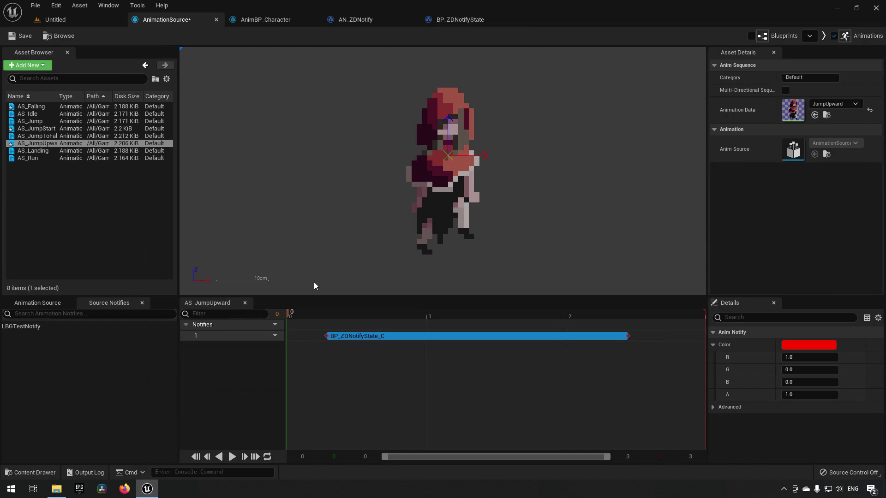
click(37, 128)
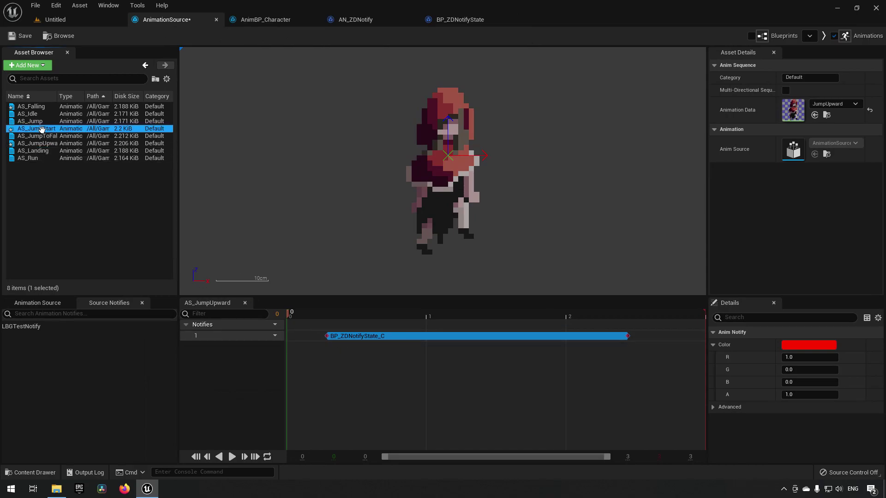
click(426, 336)
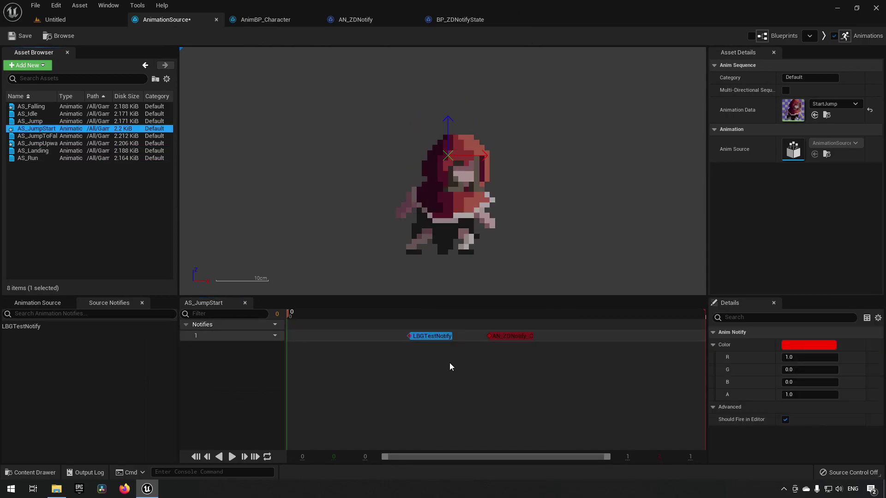
click(505, 338)
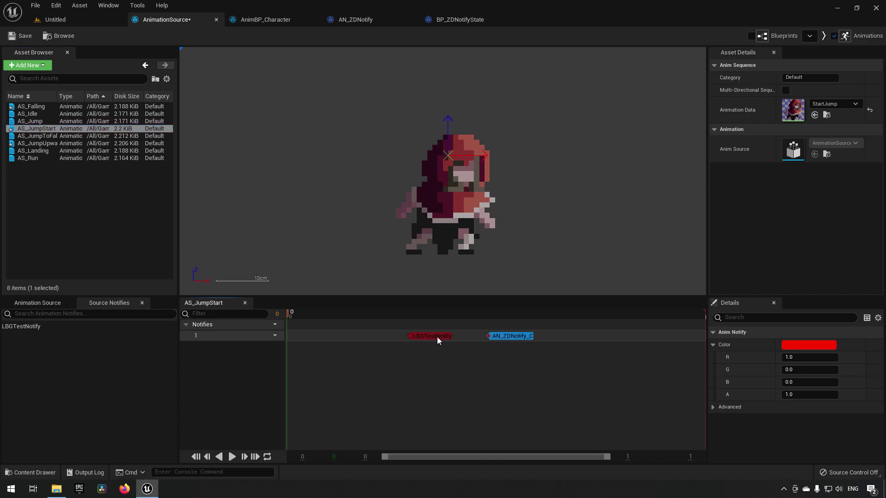
click(436, 337)
click(504, 339)
click(441, 338)
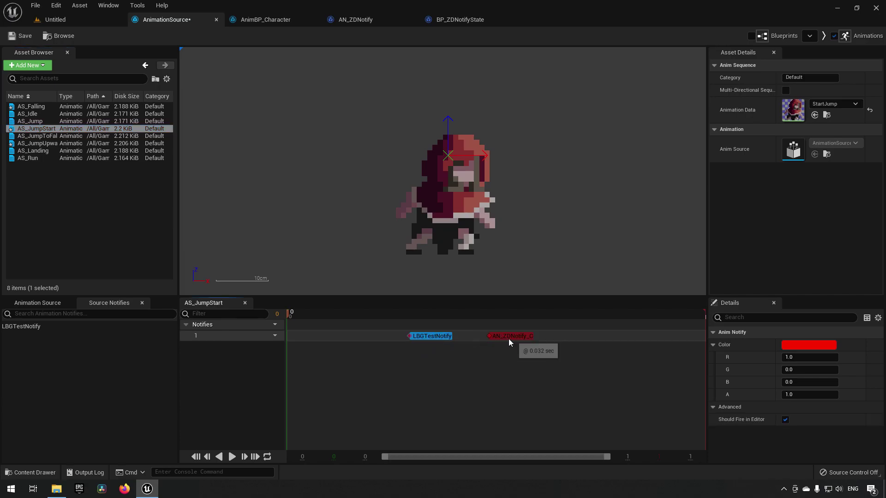
click(508, 338)
click(435, 337)
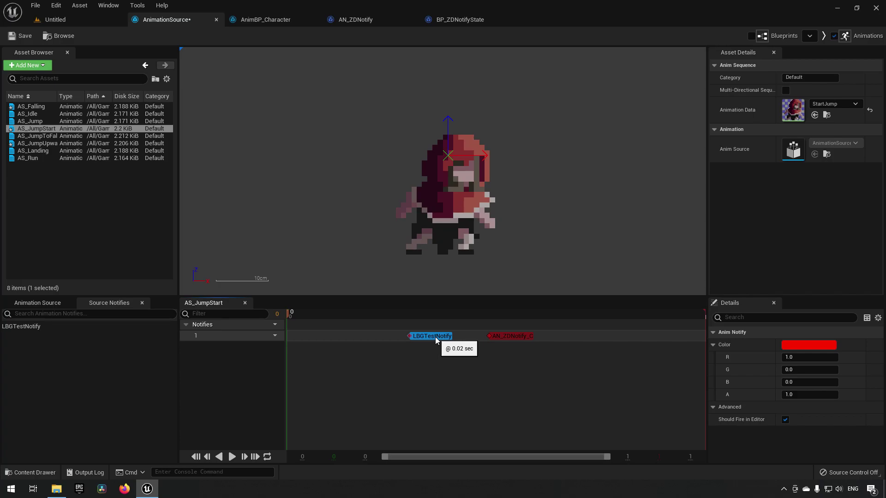
Step: Examine the options for adding a notify or a notify state on the AS_JumpUpward timeline
click(38, 144)
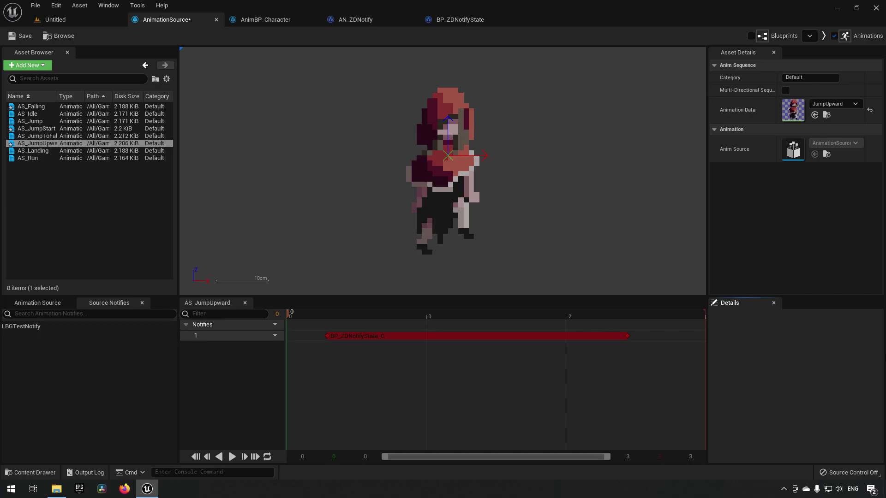
right_click(645, 341)
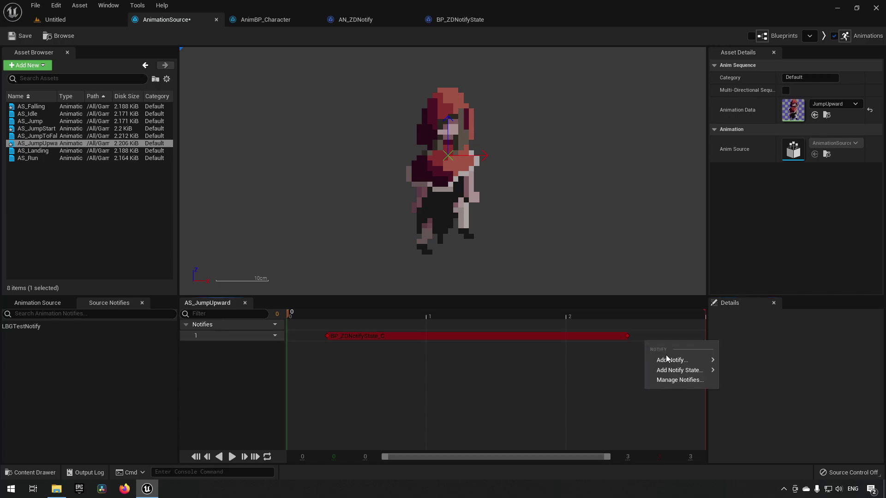
mouse_move(669, 360)
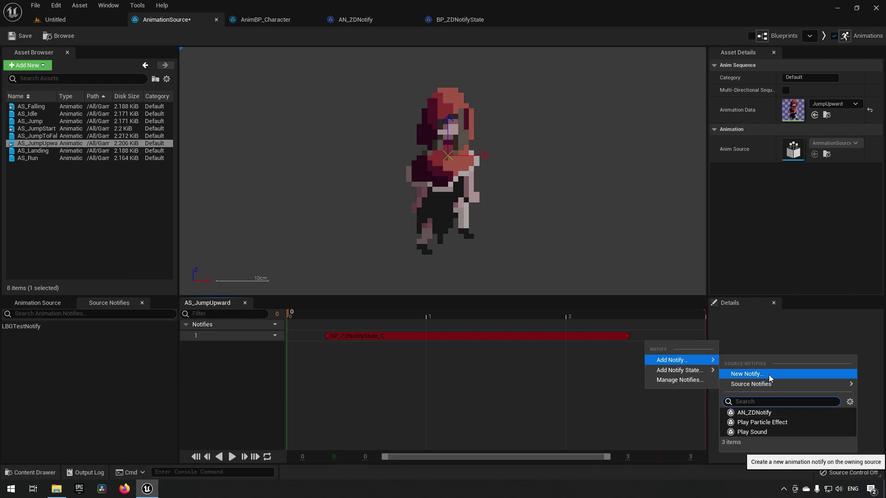
mouse_move(761, 384)
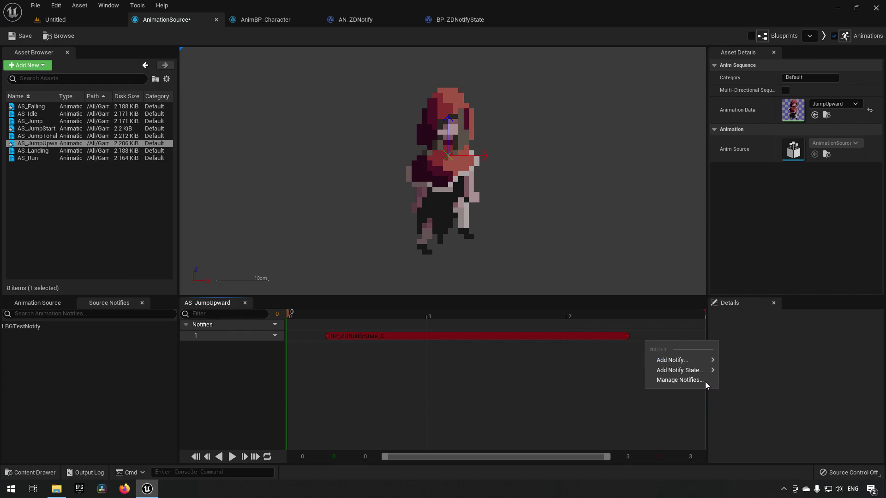
mouse_move(696, 370)
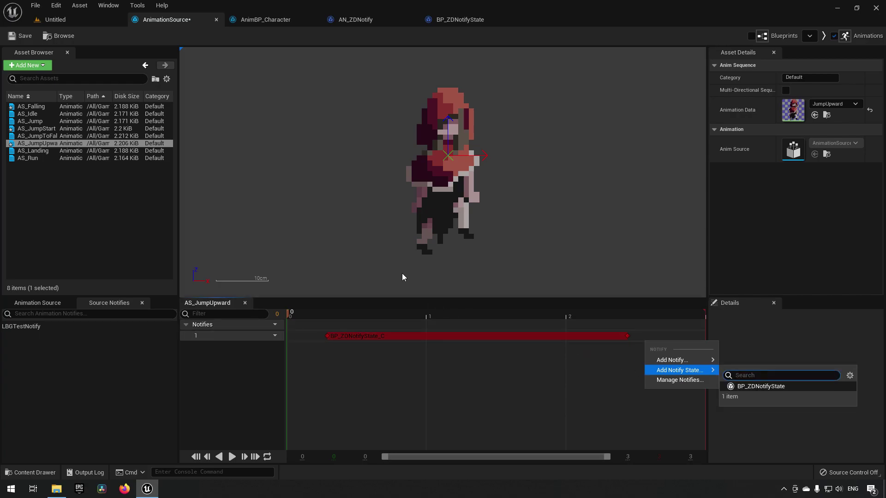
Step: Review LBGTestNotify on AS_JumpStart and the BP_ZDNotifyState span on AS_JumpUpward, and return to the level
click(38, 138)
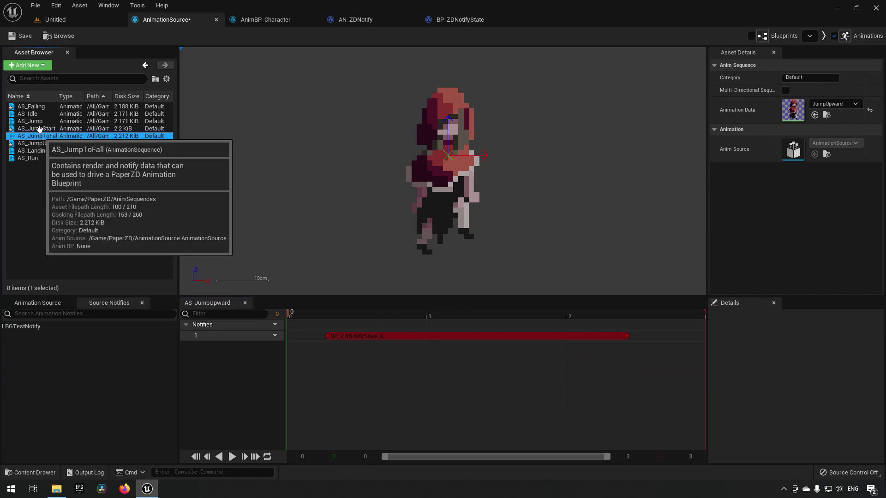
click(37, 129)
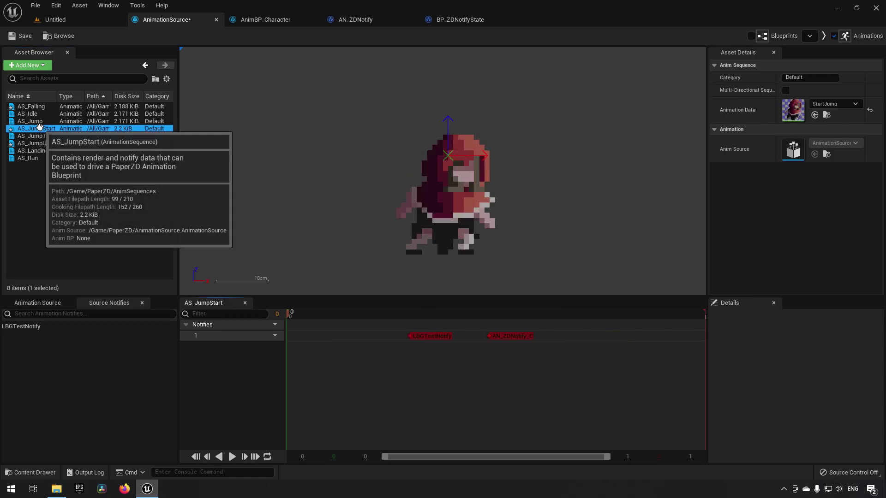
click(409, 337)
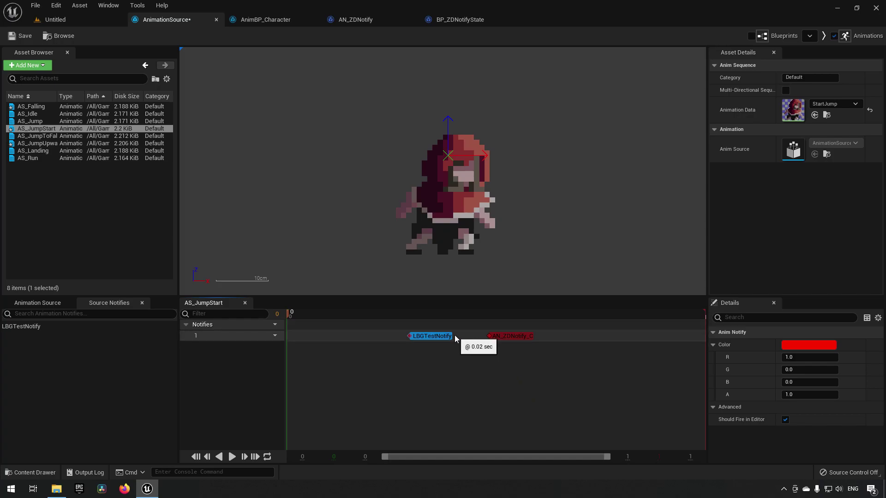
click(60, 144)
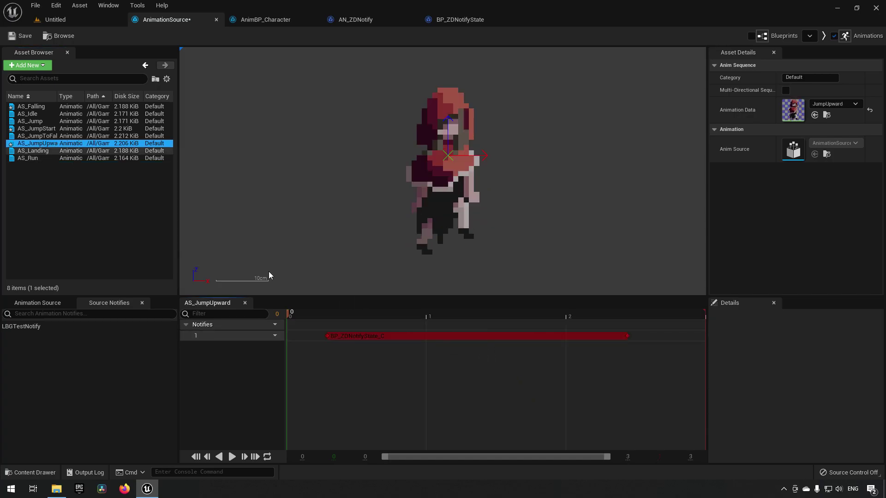
click(329, 337)
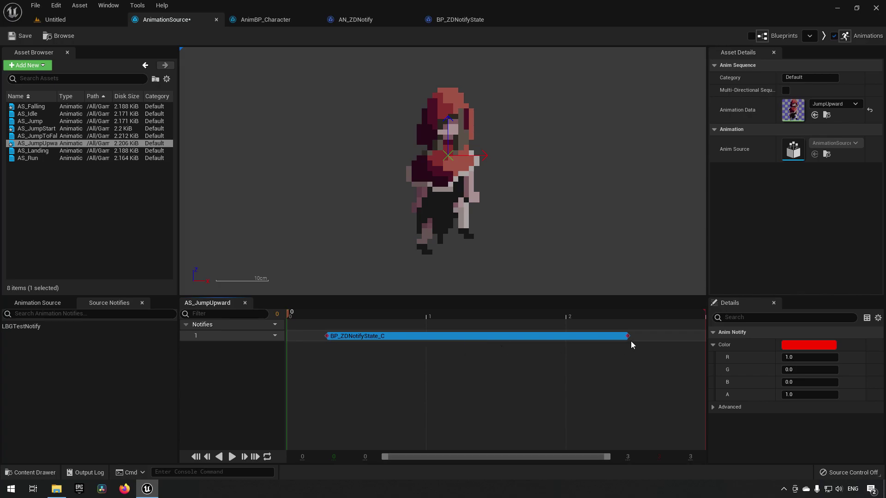
click(93, 15)
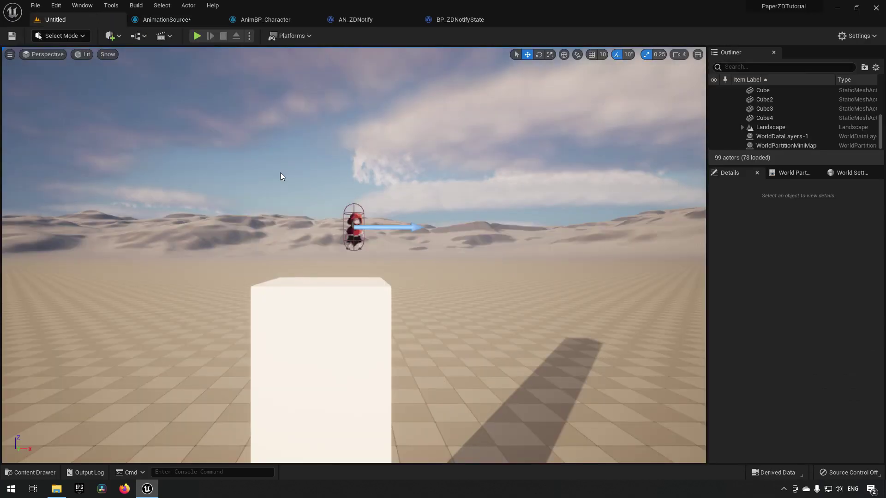